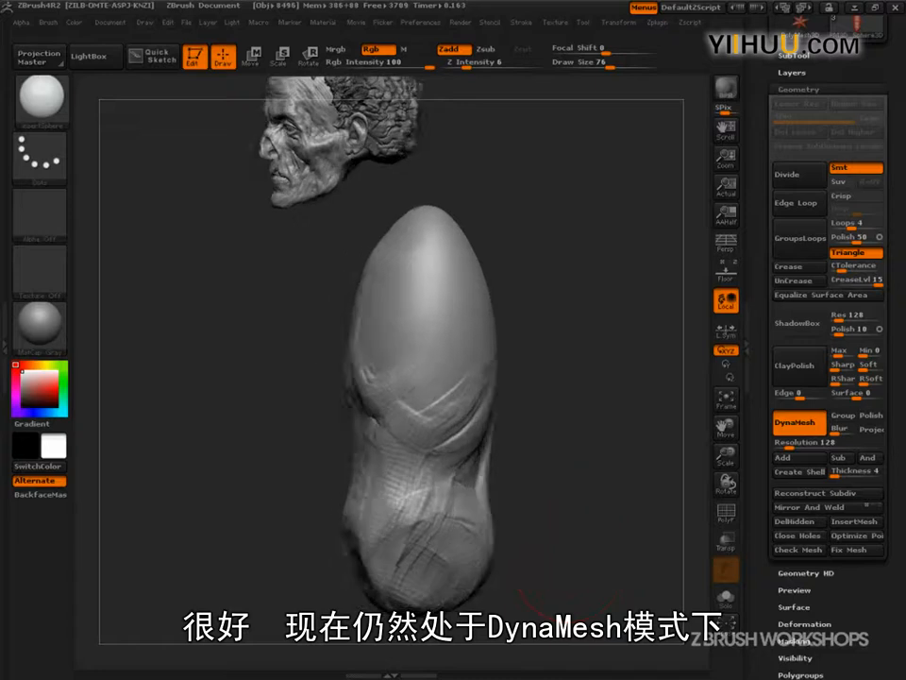
# Try to insert mirrored spheres at the shoulders of the torso with the InsertSphere brush.
pyautogui.hotkey('ctrl', 'shift', 'd')
pyautogui.moveTo(400, 252)
pyautogui.mouseDown()
pyautogui.moveTo(368, 371)
pyautogui.moveTo(404, 475)
pyautogui.moveTo(444, 219)
pyautogui.moveTo(406, 247)
pyautogui.moveTo(466, 305)
pyautogui.moveTo(421, 268)
pyautogui.moveTo(441, 272)
pyautogui.mouseUp()
pyautogui.moveTo(485, 243); pyautogui.dragTo(442, 346)
pyautogui.moveTo(482, 234); pyautogui.dragTo(470, 333)
pyautogui.press('Escape')
pyautogui.moveTo(627, 425); pyautogui.dragTo(641, 442)
pyautogui.moveTo(441, 278)
pyautogui.mouseDown()
pyautogui.moveTo(462, 327)
pyautogui.moveTo(449, 316)
pyautogui.mouseUp()
pyautogui.moveTo(306, 439); pyautogui.dragTo(583, 539)
pyautogui.hotkey('ctrl', 'z')
pyautogui.moveTo(429, 274)
pyautogui.mouseDown()
pyautogui.moveTo(495, 369)
pyautogui.moveTo(455, 294)
pyautogui.mouseUp()
pyautogui.moveTo(555, 413); pyautogui.dragTo(602, 436)
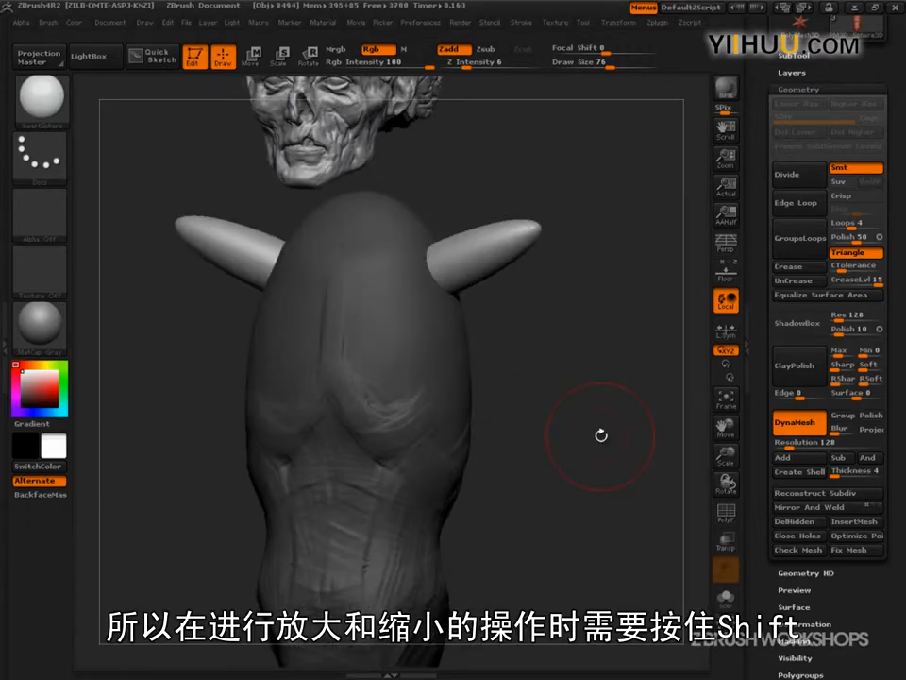
pyautogui.hotkey('ctrl', 'z')
# Insert mirrored spheres on the sides of the upper torso and shift them into place as shoulders.
pyautogui.moveTo(600, 492); pyautogui.dragTo(477, 320)
pyautogui.moveTo(573, 423); pyautogui.dragTo(571, 458)
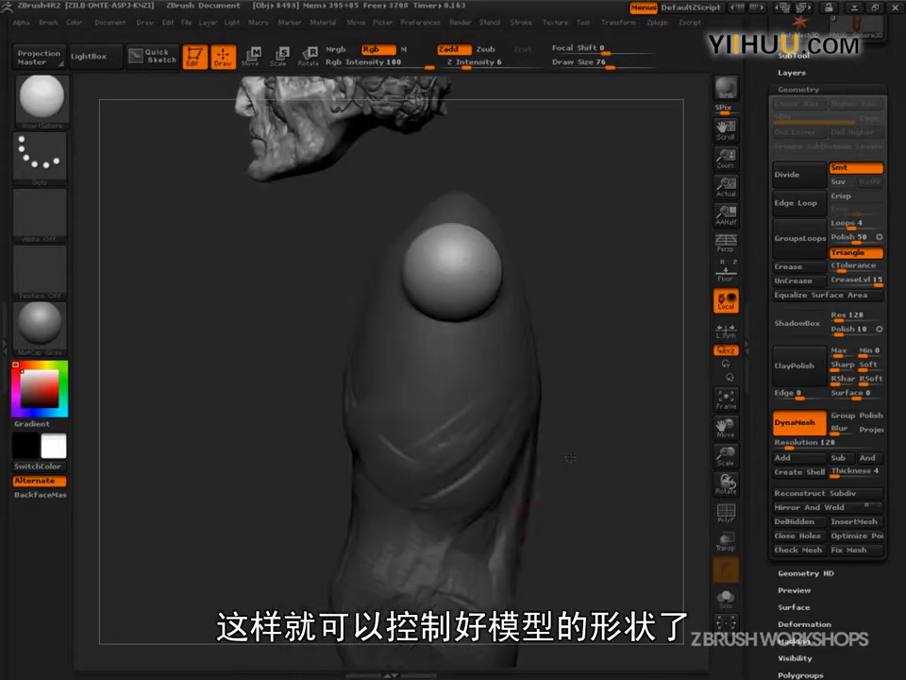
pyautogui.click(252, 58)
pyautogui.moveTo(451, 277); pyautogui.dragTo(611, 242)
pyautogui.moveTo(531, 260); pyautogui.dragTo(512, 276)
pyautogui.moveTo(585, 330); pyautogui.dragTo(642, 332)
pyautogui.moveTo(452, 262); pyautogui.dragTo(466, 262)
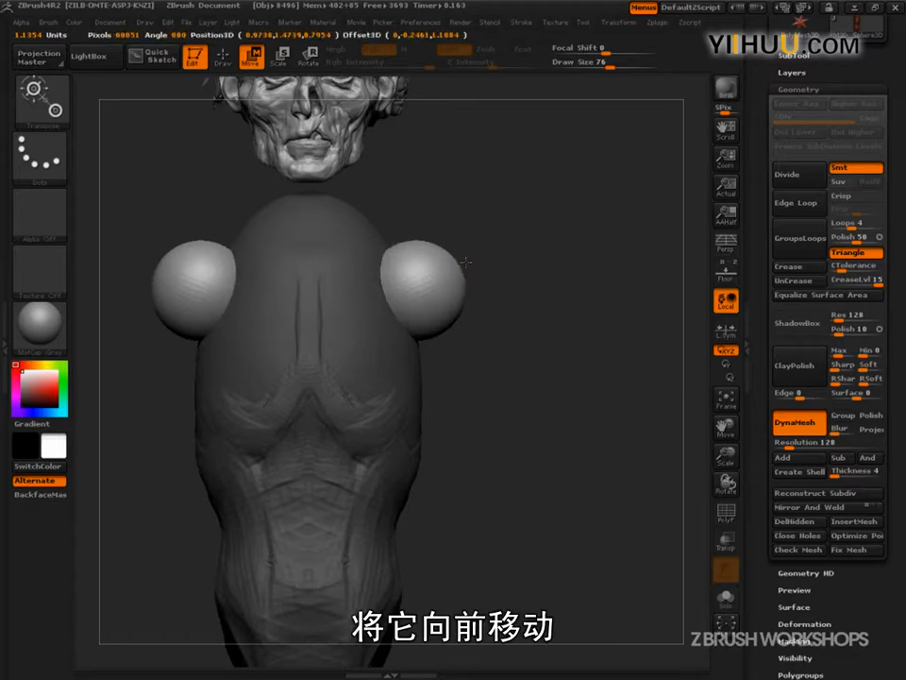
# Show the floor grid, adjust the shoulder spheres' position against the torso with the Move transpose line, and return to Draw mode.
pyautogui.click(726, 273)
pyautogui.keyDown('alt'); pyautogui.moveTo(540, 397); pyautogui.dragTo(605, 483); pyautogui.keyUp('alt')
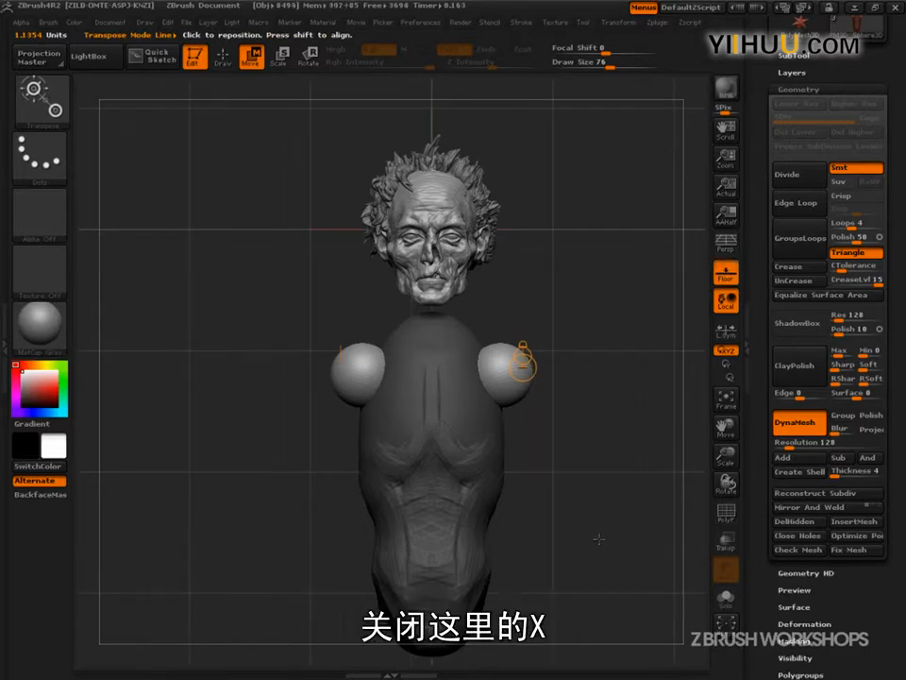
pyautogui.moveTo(505, 376); pyautogui.dragTo(614, 378)
pyautogui.moveTo(558, 378)
pyautogui.mouseDown()
pyautogui.moveTo(545, 377)
pyautogui.moveTo(557, 379)
pyautogui.mouseUp()
pyautogui.moveTo(625, 450); pyautogui.dragTo(561, 463)
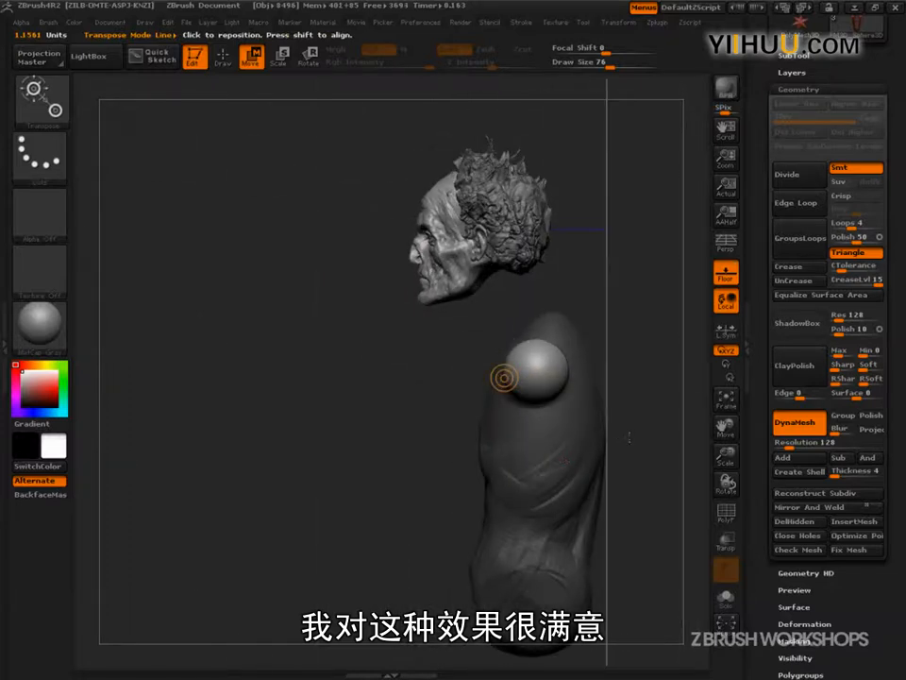
pyautogui.press('q')
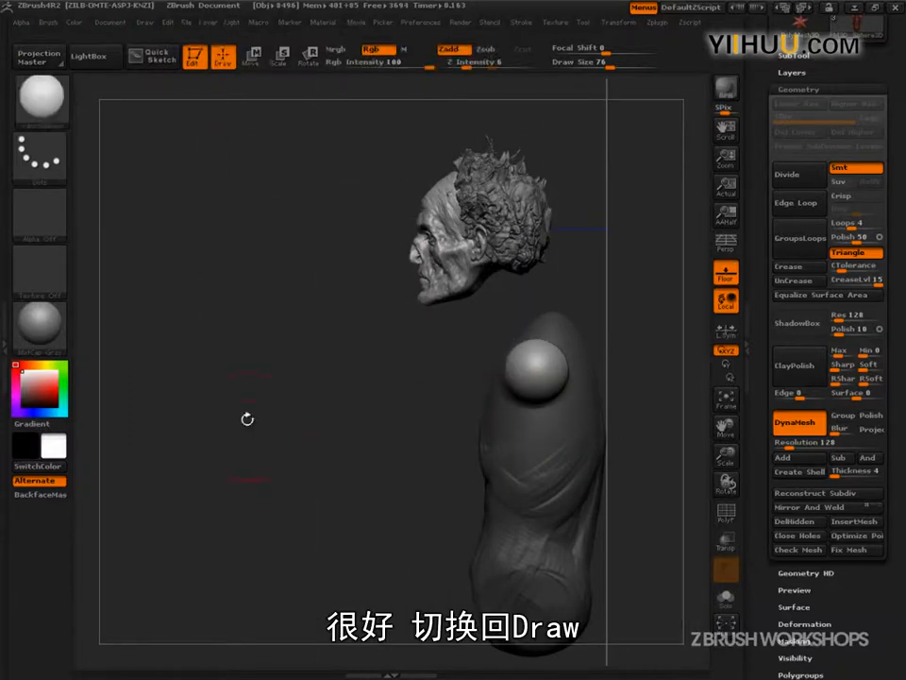
pyautogui.click(39, 79)
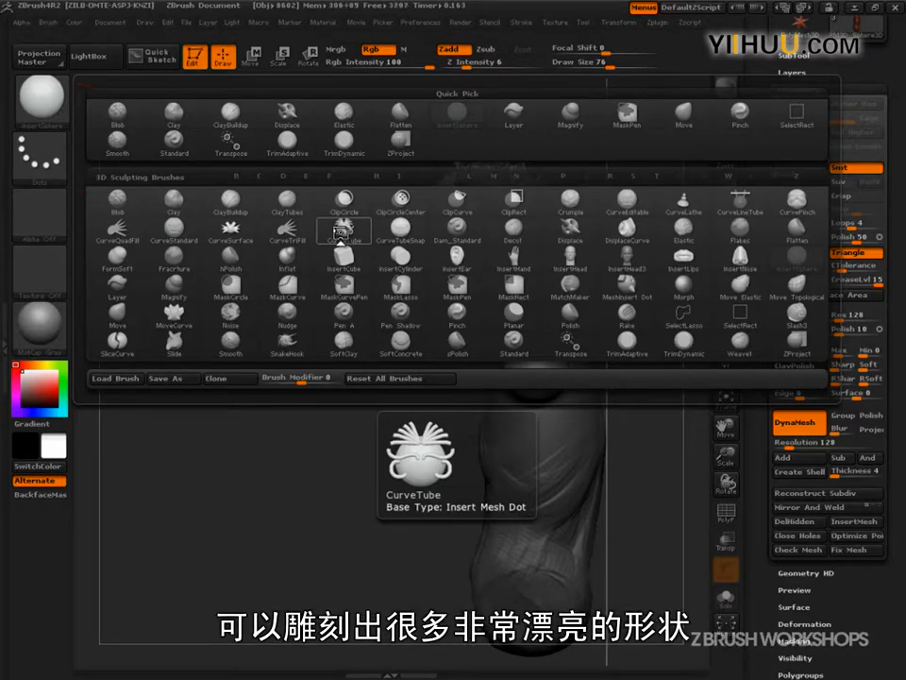
pyautogui.click(340, 238)
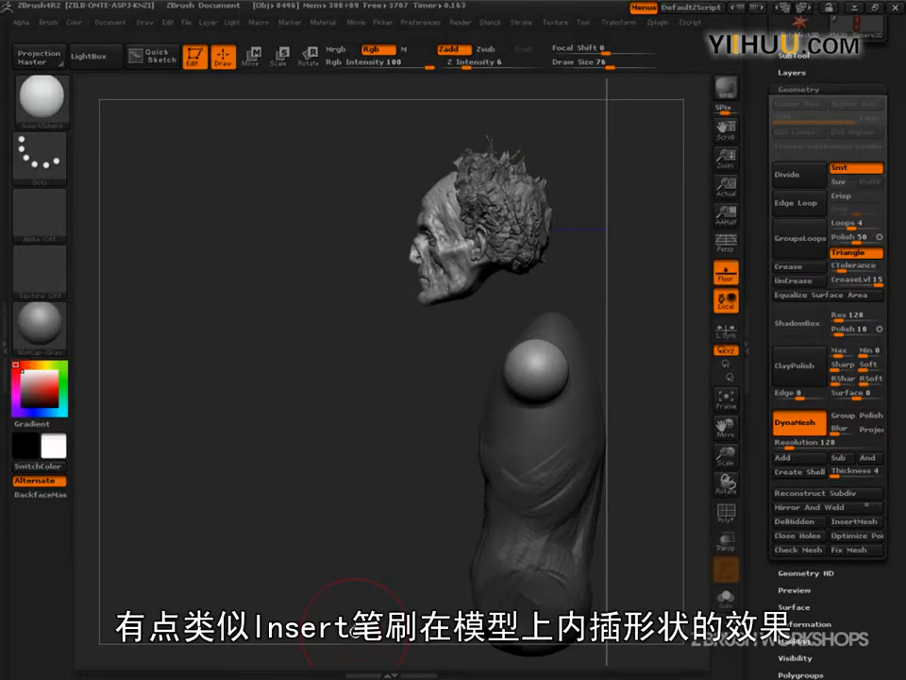
pyautogui.moveTo(612, 544); pyautogui.dragTo(572, 483)
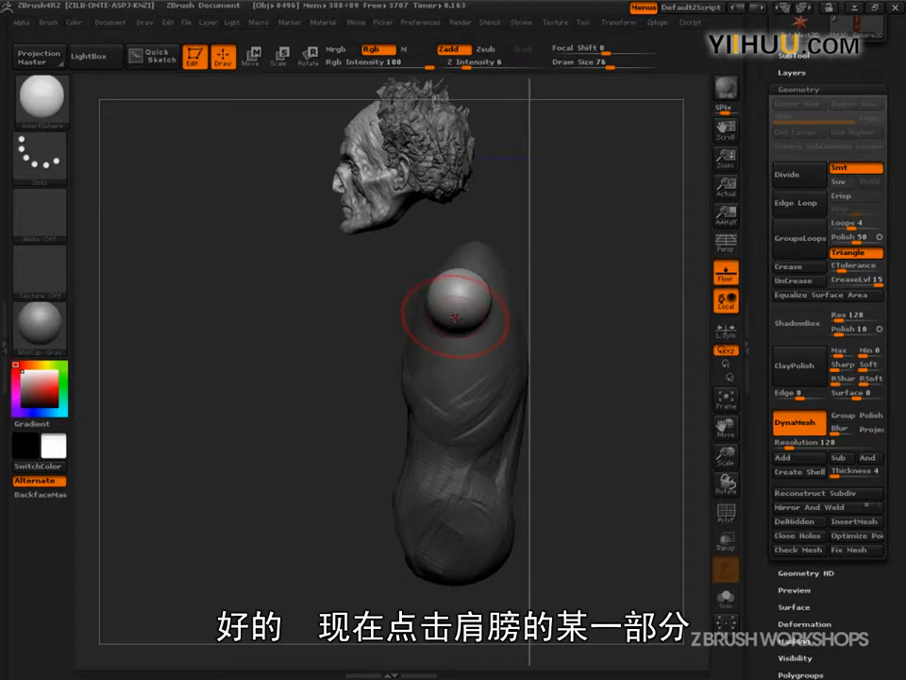
pyautogui.moveTo(457, 332); pyautogui.dragTo(429, 468)
pyautogui.hotkey('ctrl', 'z')
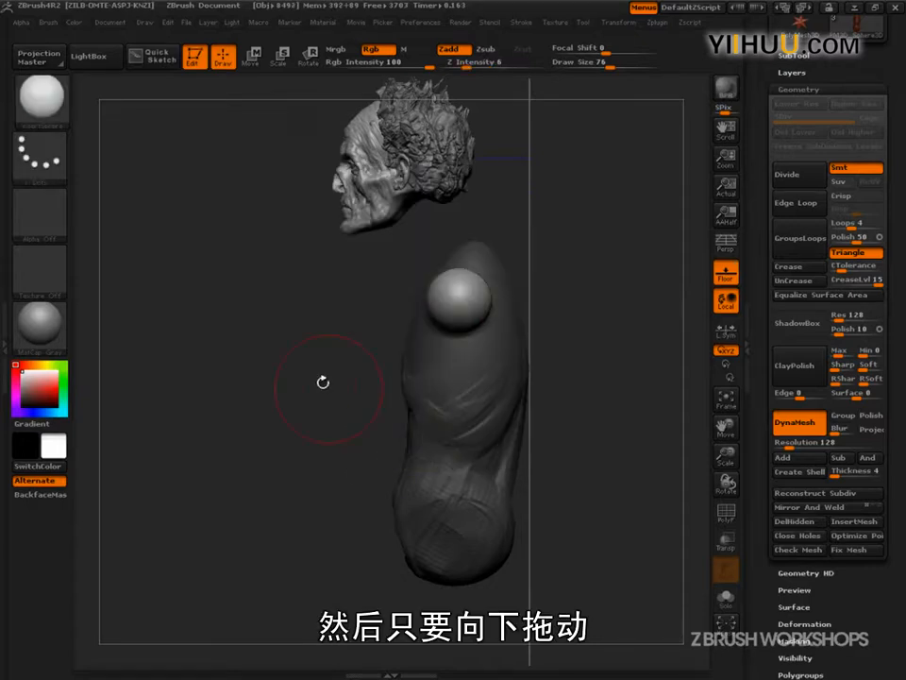
# Draw mirrored arm tubes with the CurveTube brush from the shoulder spheres down past the base of the torso.
pyautogui.click(45, 105)
pyautogui.click(345, 234)
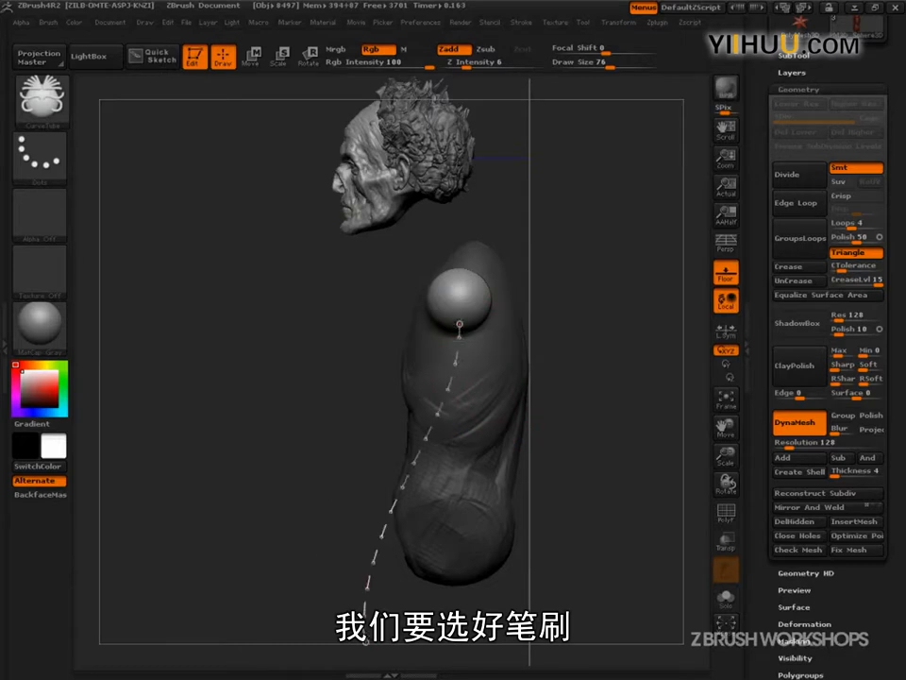
pyautogui.moveTo(365, 641); pyautogui.dragTo(366, 642)
pyautogui.keyDown('alt'); pyautogui.moveTo(592, 565); pyautogui.dragTo(637, 557); pyautogui.keyUp('alt')
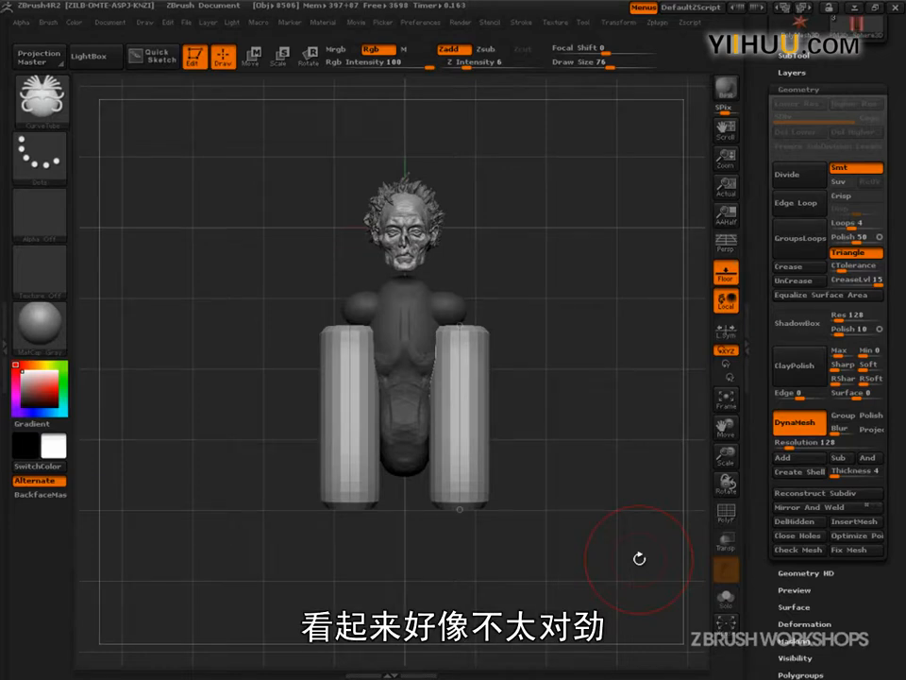
pyautogui.moveTo(639, 559)
pyautogui.mouseDown()
pyautogui.moveTo(588, 566)
pyautogui.moveTo(609, 575)
pyautogui.moveTo(584, 564)
pyautogui.moveTo(634, 531)
pyautogui.moveTo(553, 512)
pyautogui.mouseUp()
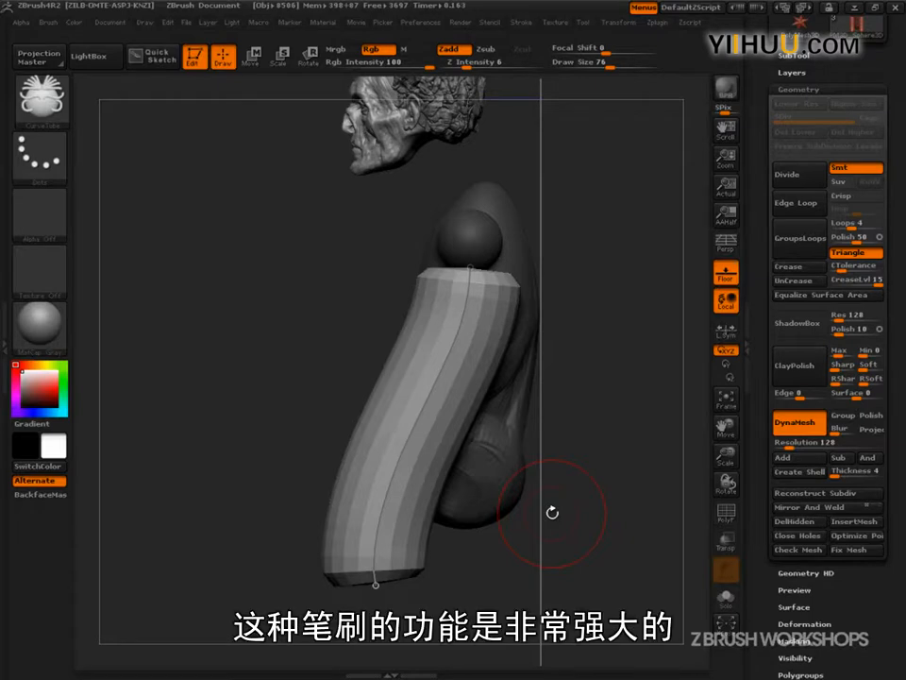
# Set the draw size to 24 and apply it to the arm curve to thin both tubes.
pyautogui.moveTo(553, 512); pyautogui.dragTo(589, 359)
pyautogui.moveTo(610, 67); pyautogui.dragTo(584, 67)
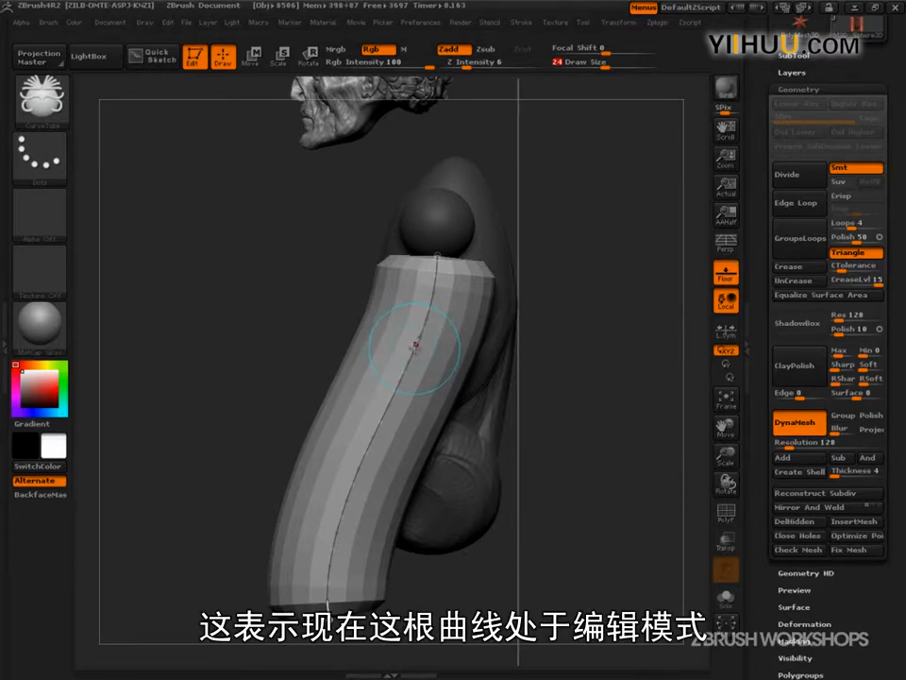
pyautogui.click(415, 349)
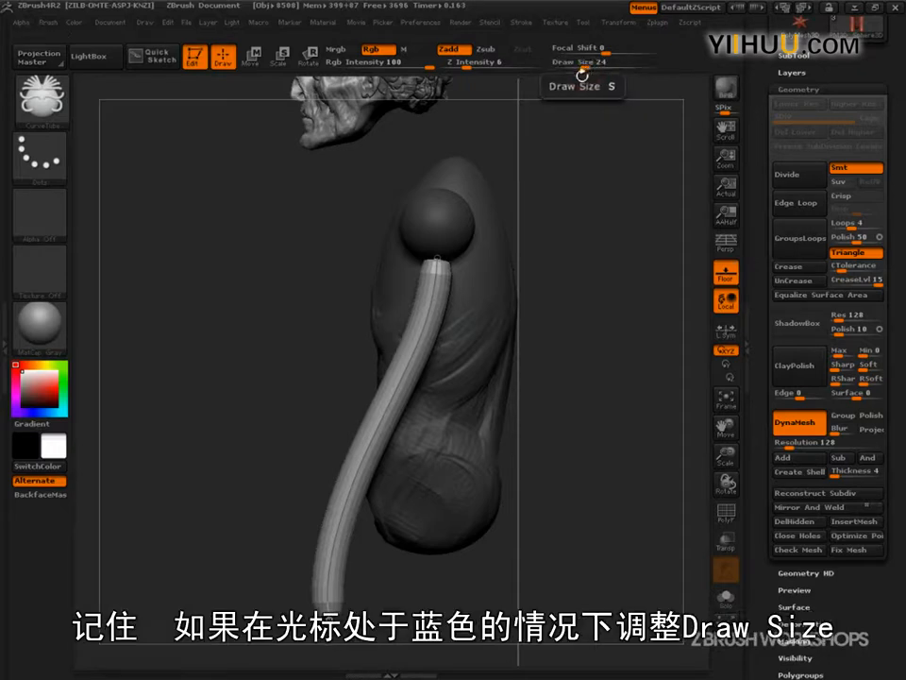
# Try resizing the arm tubes by changing the draw size over the curve and then away from it, to 174.
pyautogui.moveTo(425, 310); pyautogui.dragTo(474, 299)
pyautogui.press('s')
pyautogui.click(427, 310)
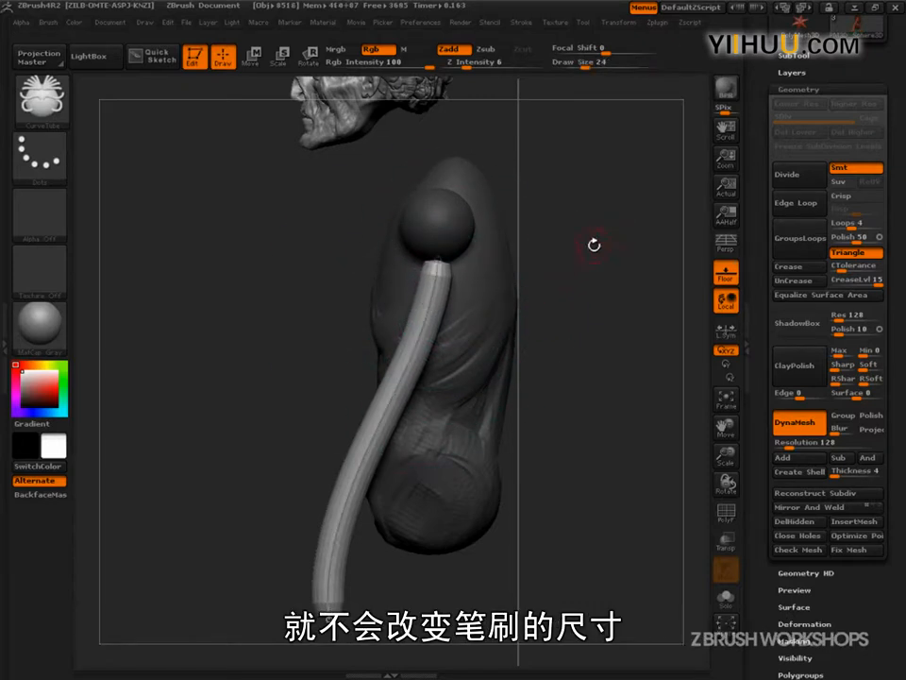
pyautogui.press('s')
pyautogui.moveTo(597, 243)
pyautogui.mouseDown()
pyautogui.moveTo(623, 243)
pyautogui.moveTo(631, 230)
pyautogui.mouseUp()
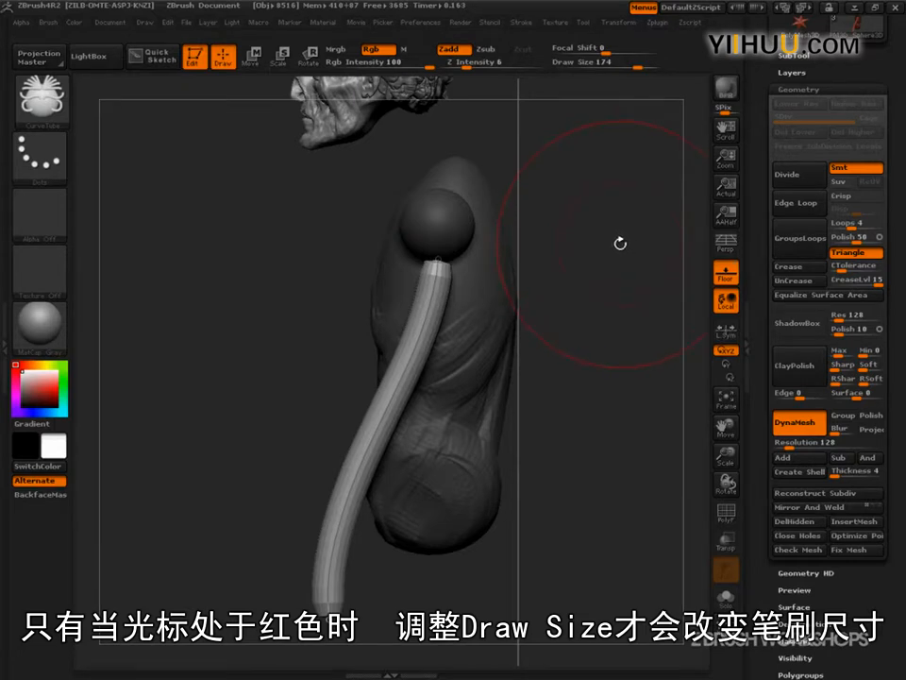
pyautogui.click(402, 391)
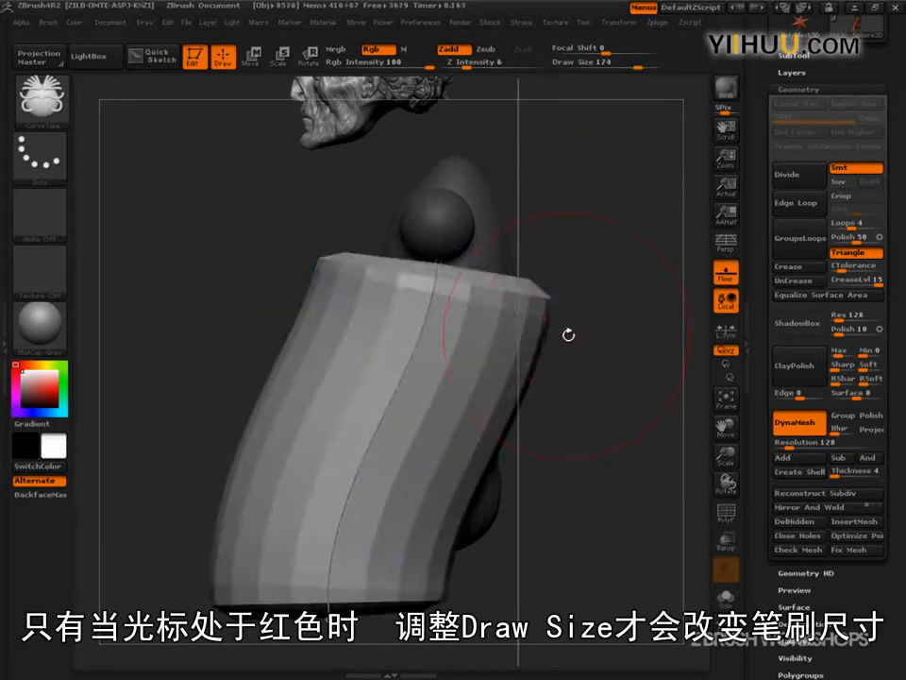
# Reduce the draw size to 22 and apply it to the arm curve to make the tubes thin again.
pyautogui.press('s')
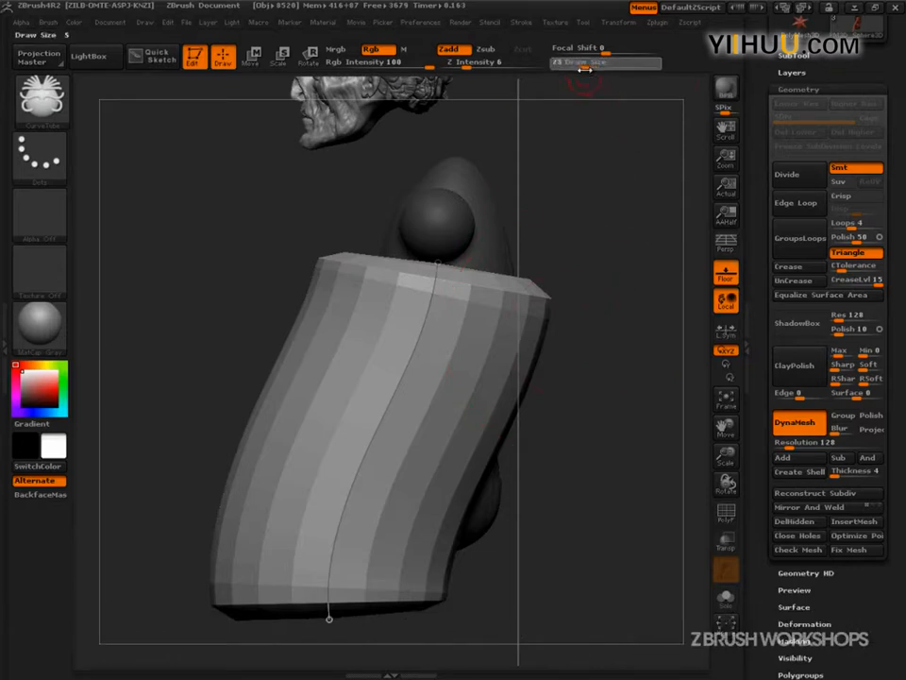
pyautogui.click(427, 303)
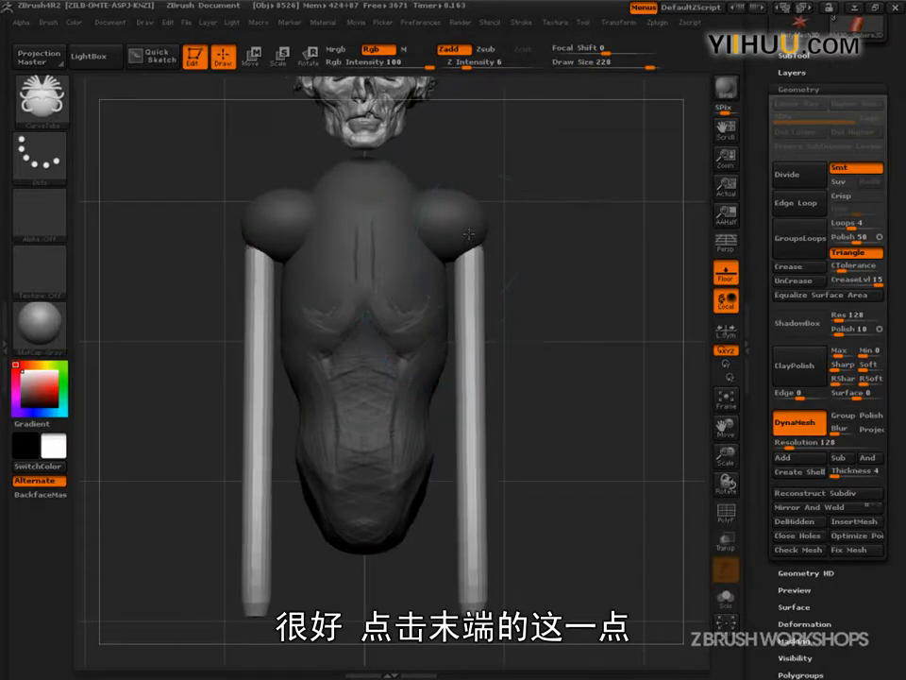
# Bend the arm tubes outward from the torso and move their upper ends up to the shoulder spheres.
pyautogui.moveTo(471, 235); pyautogui.dragTo(464, 238)
pyautogui.moveTo(473, 610); pyautogui.dragTo(528, 605)
pyautogui.moveTo(512, 512); pyautogui.dragTo(536, 536)
pyautogui.moveTo(495, 375); pyautogui.dragTo(542, 380)
pyautogui.moveTo(467, 502); pyautogui.dragTo(476, 504)
pyautogui.moveTo(541, 356); pyautogui.dragTo(554, 351)
pyautogui.moveTo(551, 260); pyautogui.dragTo(553, 224)
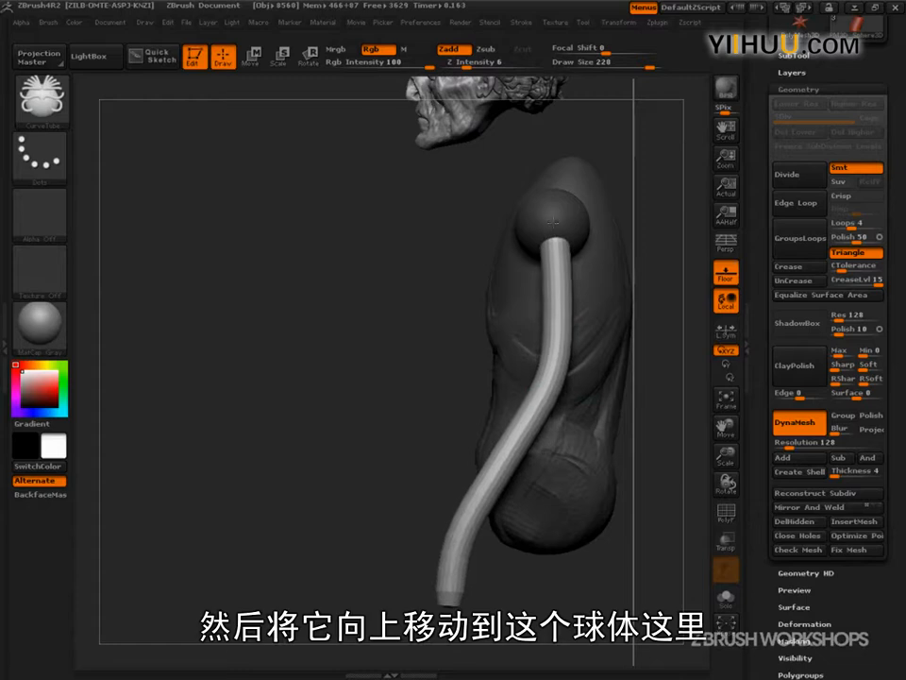
# Refine the bend of the elbows and forearms and pull the tubes' upper ends inward into the shoulder spheres.
pyautogui.moveTo(462, 531); pyautogui.dragTo(475, 531)
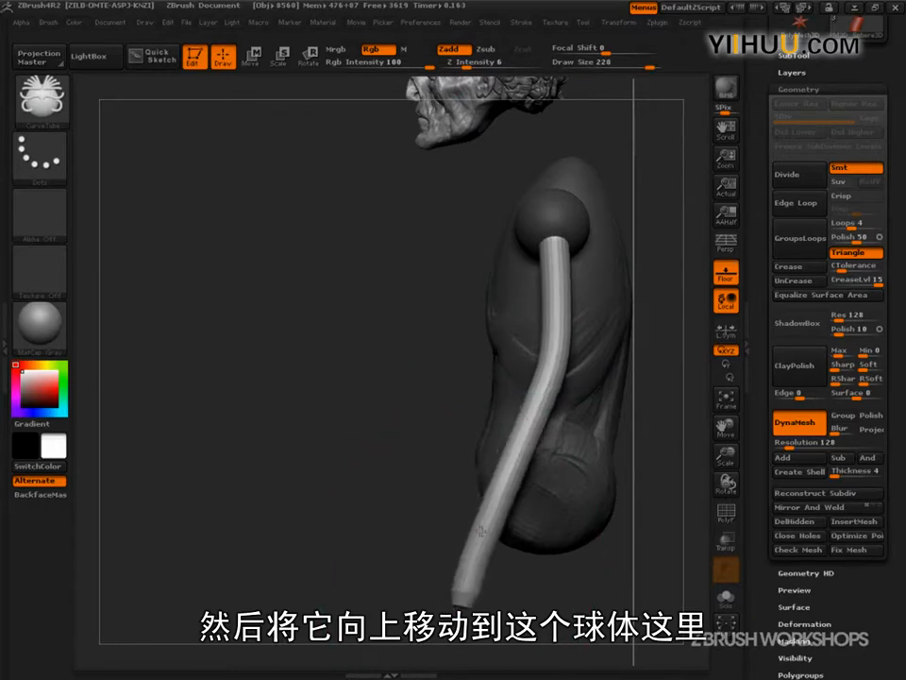
pyautogui.moveTo(521, 425); pyautogui.dragTo(535, 422)
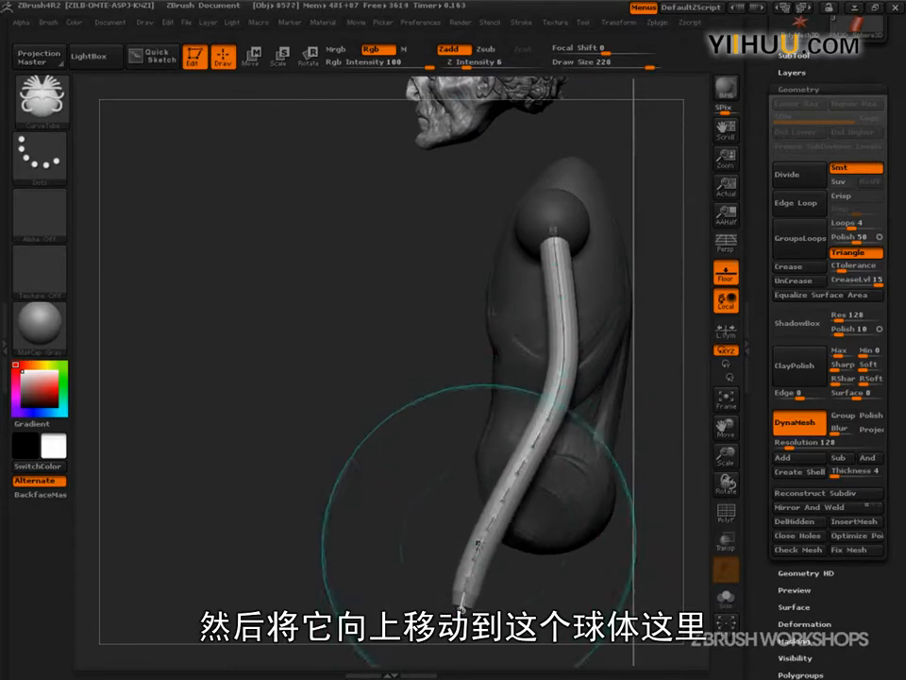
pyautogui.moveTo(479, 544); pyautogui.dragTo(488, 542)
pyautogui.moveTo(366, 466); pyautogui.dragTo(482, 444)
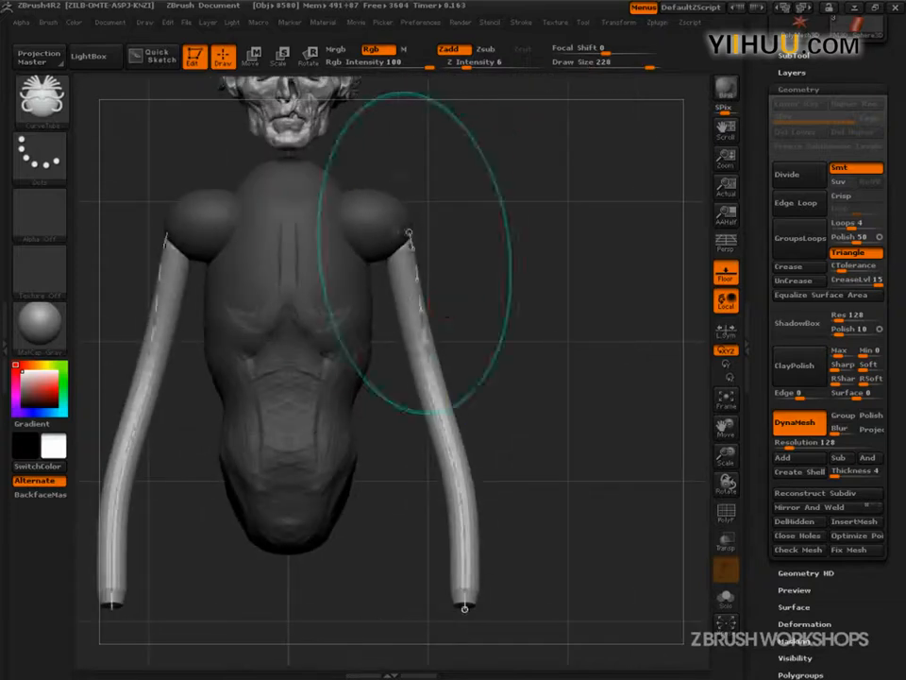
pyautogui.moveTo(402, 238); pyautogui.dragTo(391, 236)
# Dock the Stroke palette beside the canvas and review its Curve Mode settings.
pyautogui.press('[')
pyautogui.moveTo(569, 444)
pyautogui.keyDown('alt'); pyautogui.mouseDown()
pyautogui.moveTo(609, 445)
pyautogui.moveTo(597, 429)
pyautogui.mouseUp(); pyautogui.keyUp('alt')
pyautogui.moveTo(642, 378); pyautogui.dragTo(579, 317)
pyautogui.keyDown('alt'); pyautogui.moveTo(605, 413); pyautogui.dragTo(584, 416); pyautogui.keyUp('alt')
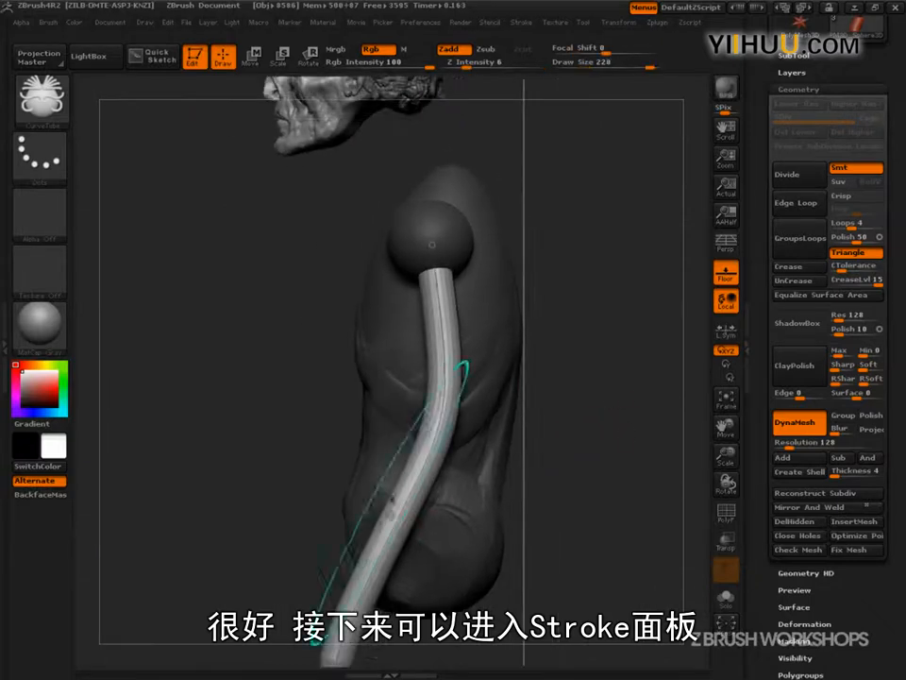
pyautogui.click(521, 23)
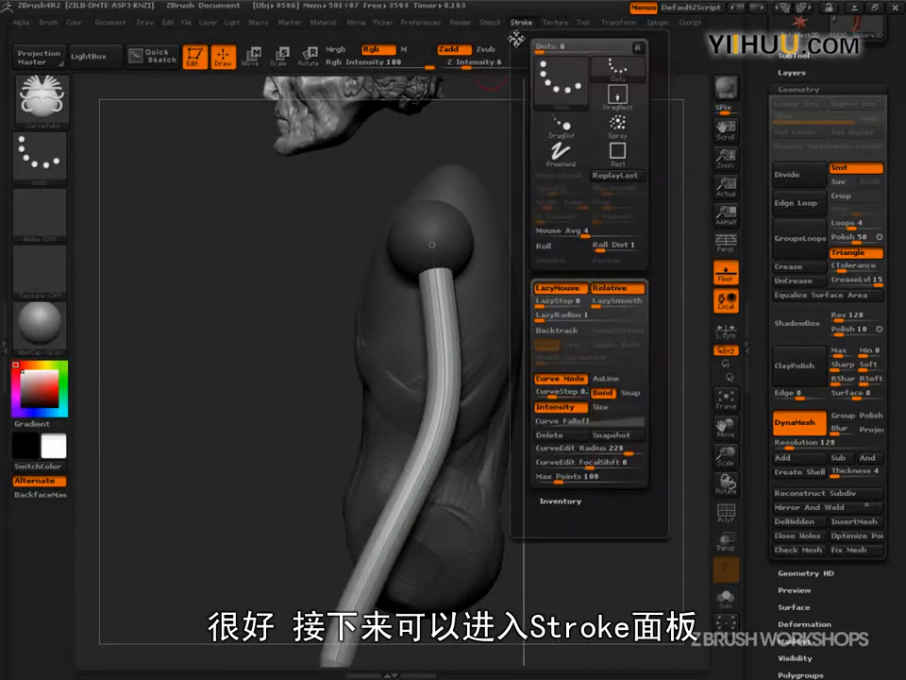
pyautogui.click(515, 38)
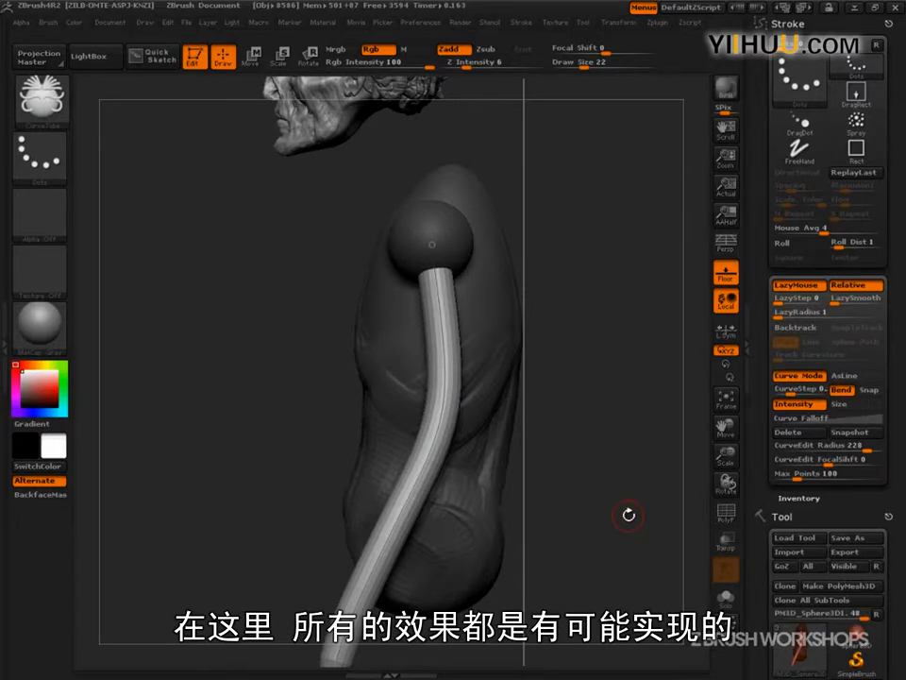
pyautogui.keyDown('alt'); pyautogui.moveTo(605, 567); pyautogui.dragTo(605, 506); pyautogui.keyUp('alt')
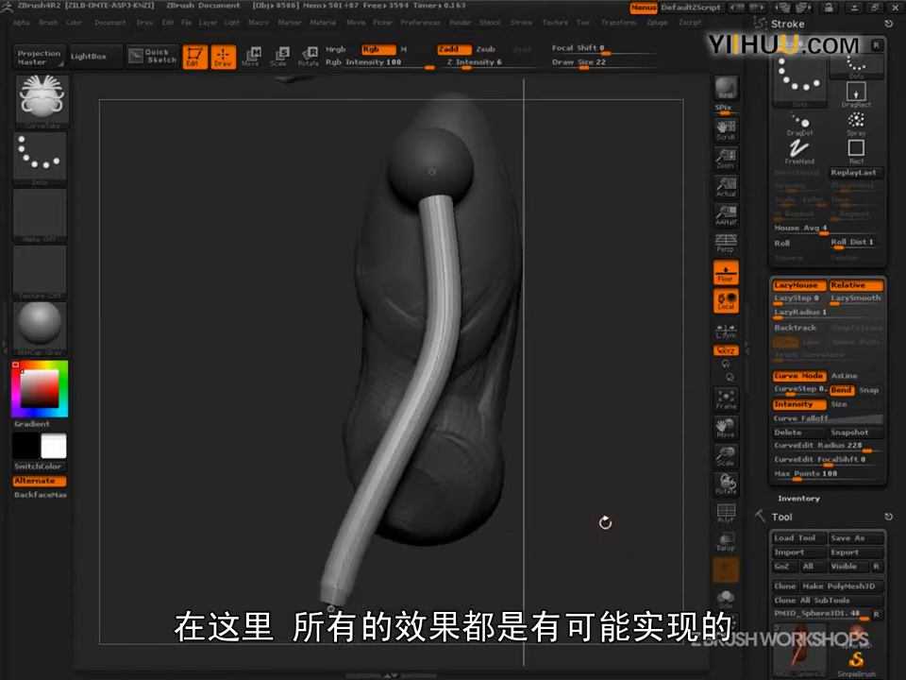
pyautogui.press('ctrl')
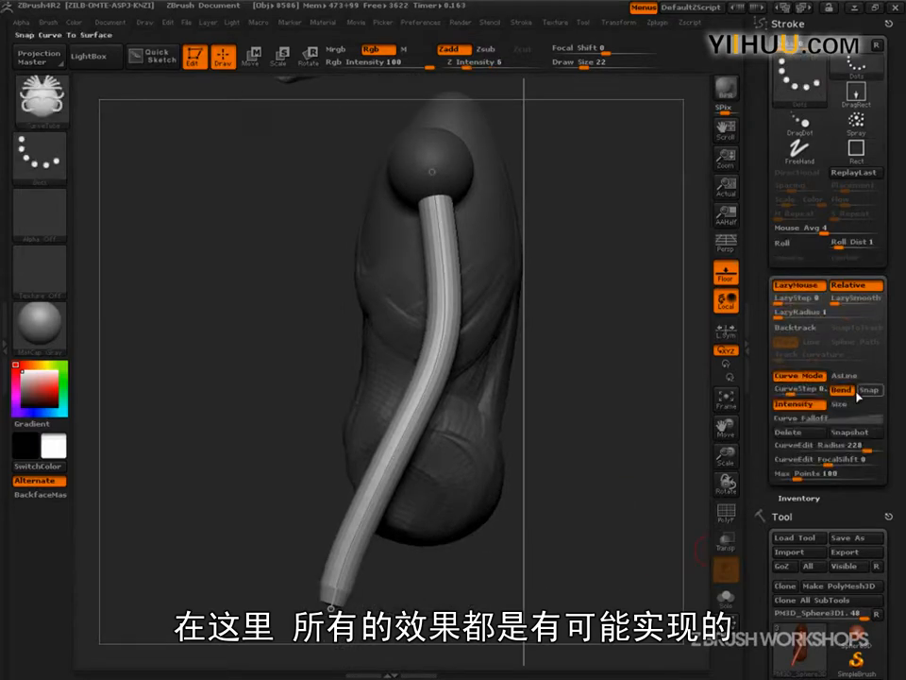
pyautogui.hotkey('ctrl', 'shift')
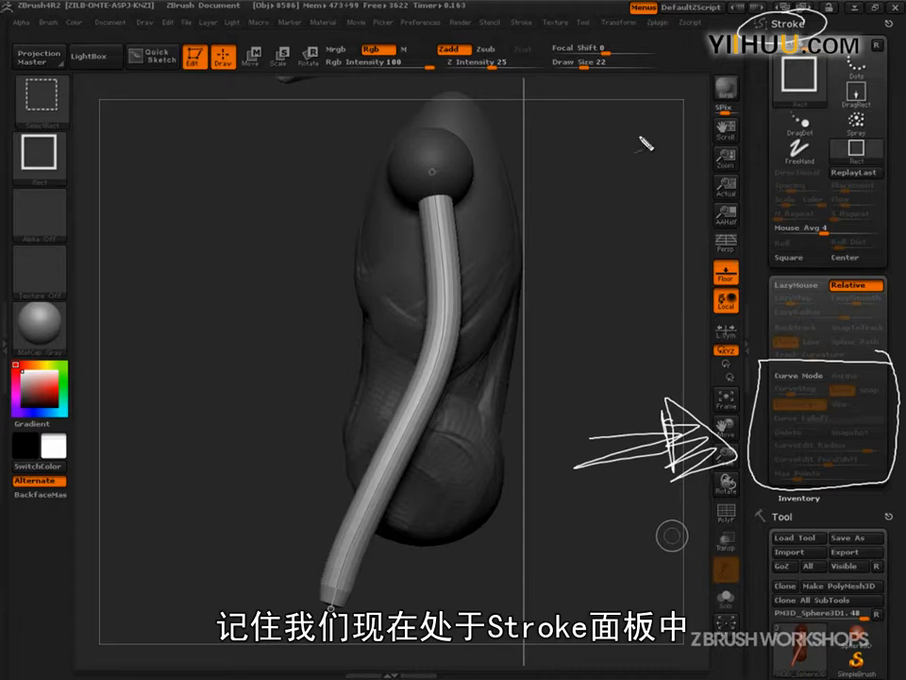
pyautogui.press('Escape')
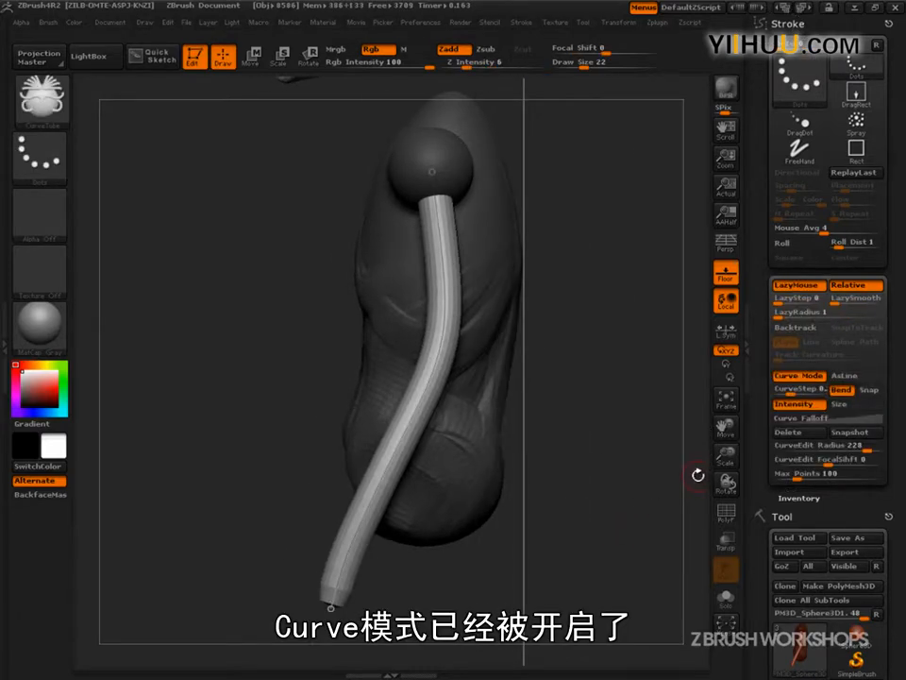
# Set the CurveEdit Radius to 249, try bending the arm tube at the elbow, and undo the bend.
pyautogui.press('s')
pyautogui.moveTo(417, 401)
pyautogui.mouseDown()
pyautogui.moveTo(404, 404)
pyautogui.moveTo(442, 401)
pyautogui.moveTo(432, 408)
pyautogui.mouseUp()
pyautogui.hotkey('ctrl', 'z')
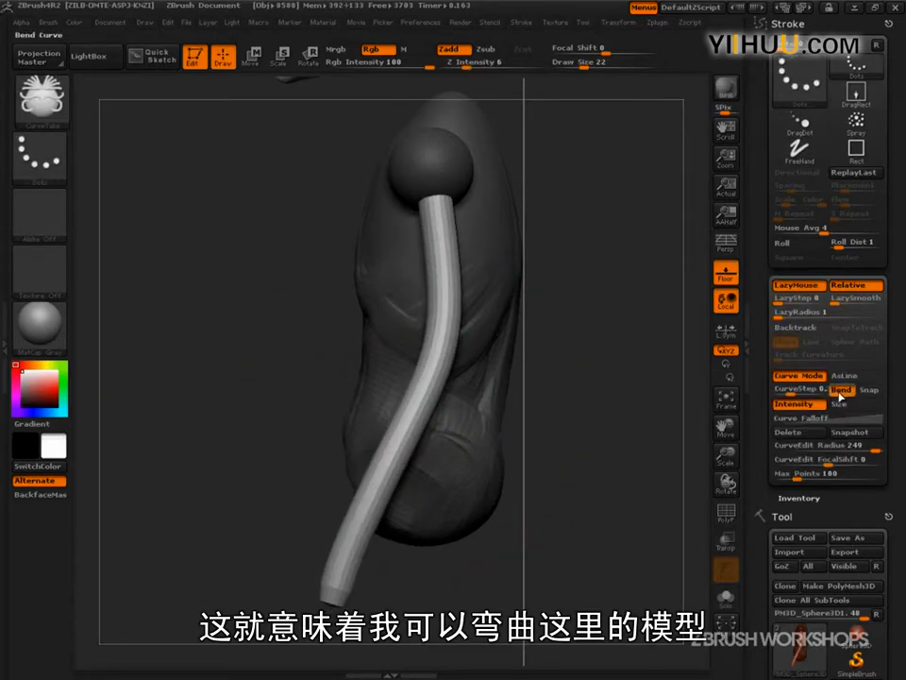
# Set the draw size to 25, turn off Bend for curves, and move the whole arm tube forward away from the torso.
pyautogui.press('s')
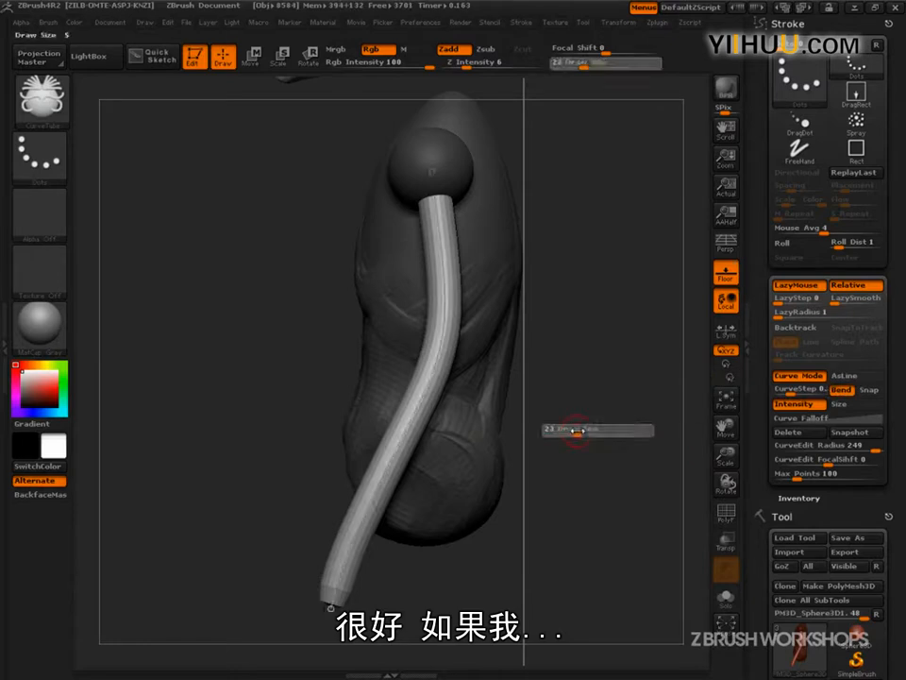
pyautogui.moveTo(578, 431); pyautogui.dragTo(583, 430)
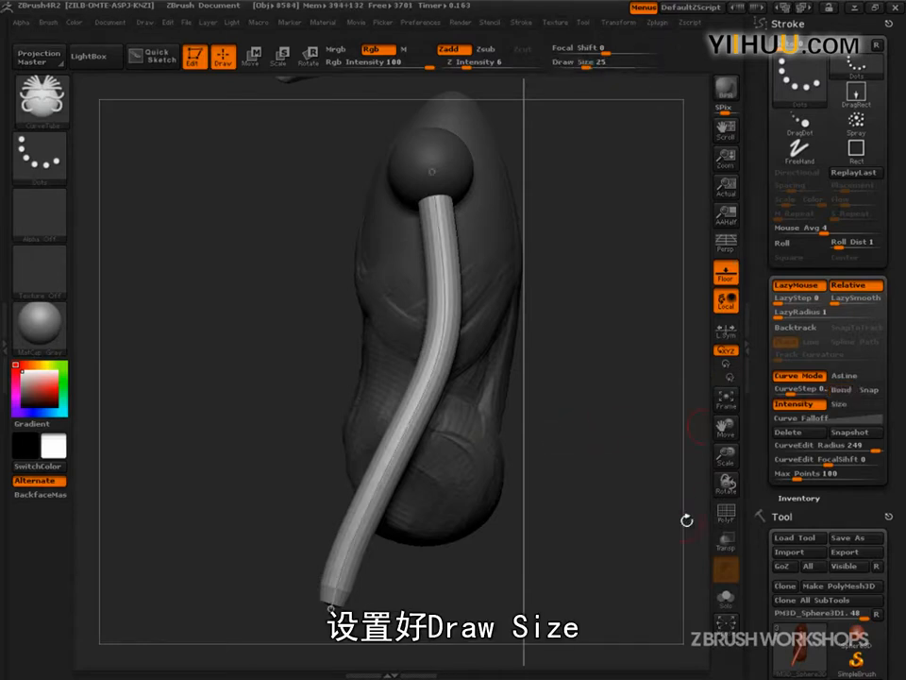
pyautogui.moveTo(413, 387); pyautogui.dragTo(284, 387)
pyautogui.press('ctrl')
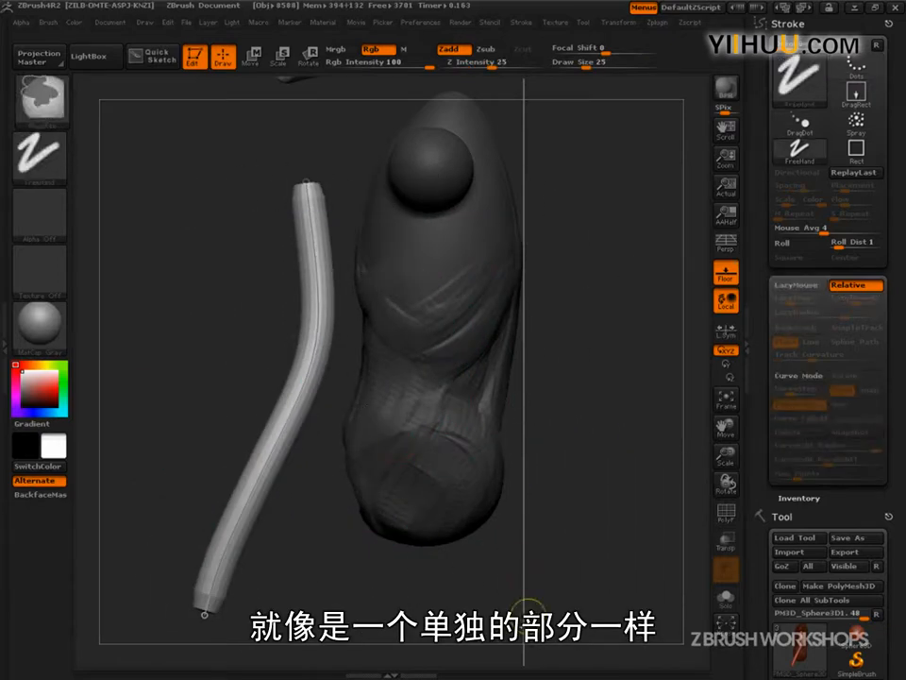
# Undo the last move of the arm tube and turn Bend back on for curves.
pyautogui.hotkey('ctrl', 'z')
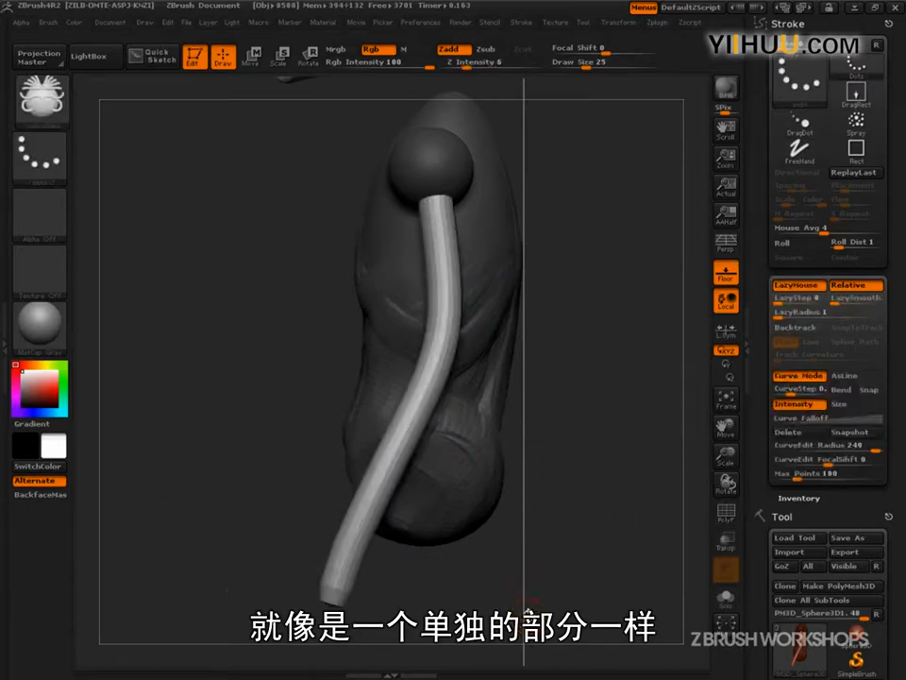
pyautogui.click(843, 390)
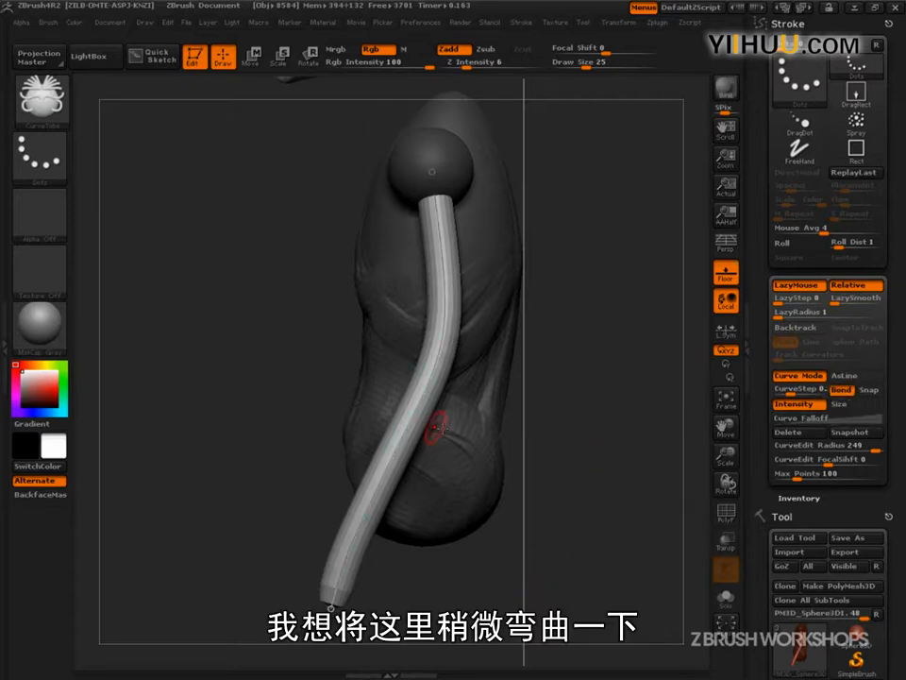
# Bend the upper half of the arm tube gently forward and refine its curve above the elbow in the side view.
pyautogui.press('s')
pyautogui.moveTo(426, 392)
pyautogui.mouseDown()
pyautogui.moveTo(405, 390)
pyautogui.moveTo(437, 373)
pyautogui.moveTo(422, 360)
pyautogui.mouseUp()
pyautogui.moveTo(443, 300); pyautogui.dragTo(438, 282)
pyautogui.moveTo(437, 234); pyautogui.dragTo(430, 234)
pyautogui.moveTo(404, 444)
pyautogui.mouseDown()
pyautogui.moveTo(397, 416)
pyautogui.moveTo(396, 436)
pyautogui.mouseUp()
# Refine the arm tube's elbow bend and curve the forearm's lower end forward using a draw size of 76.
pyautogui.press('s')
pyautogui.moveTo(421, 406); pyautogui.dragTo(424, 386)
pyautogui.moveTo(384, 476); pyautogui.dragTo(381, 480)
pyautogui.press('s')
pyautogui.moveTo(352, 549); pyautogui.dragTo(339, 548)
pyautogui.moveTo(346, 546); pyautogui.dragTo(342, 544)
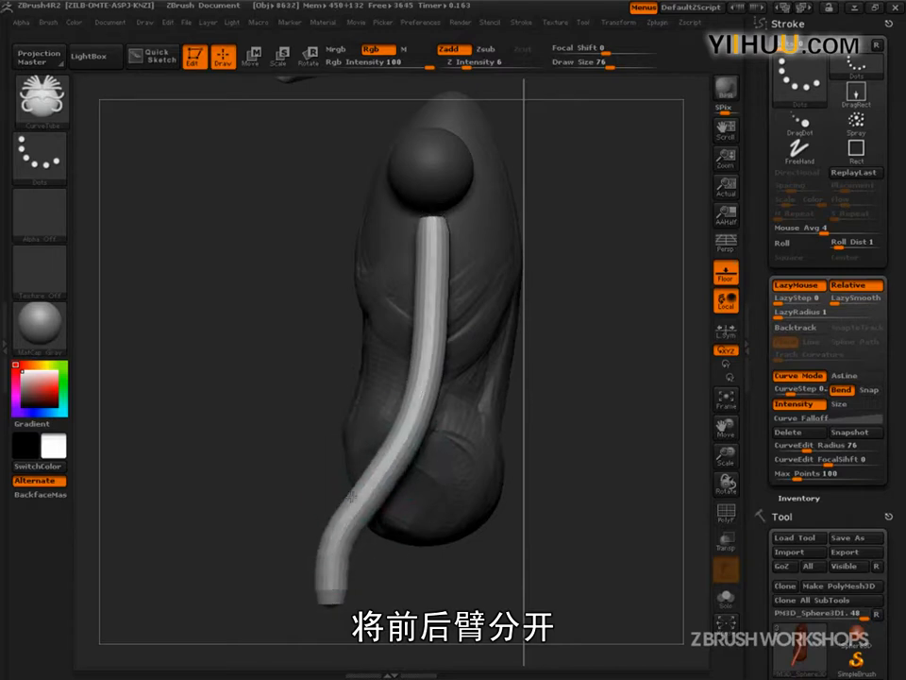
# Set the draw size to 67 and shift the elbow section of the arm tube slightly upward.
pyautogui.press('s')
pyautogui.moveTo(326, 493); pyautogui.dragTo(311, 493)
pyautogui.moveTo(418, 408)
pyautogui.mouseDown()
pyautogui.moveTo(429, 384)
pyautogui.moveTo(414, 382)
pyautogui.mouseUp()
pyautogui.press('s')
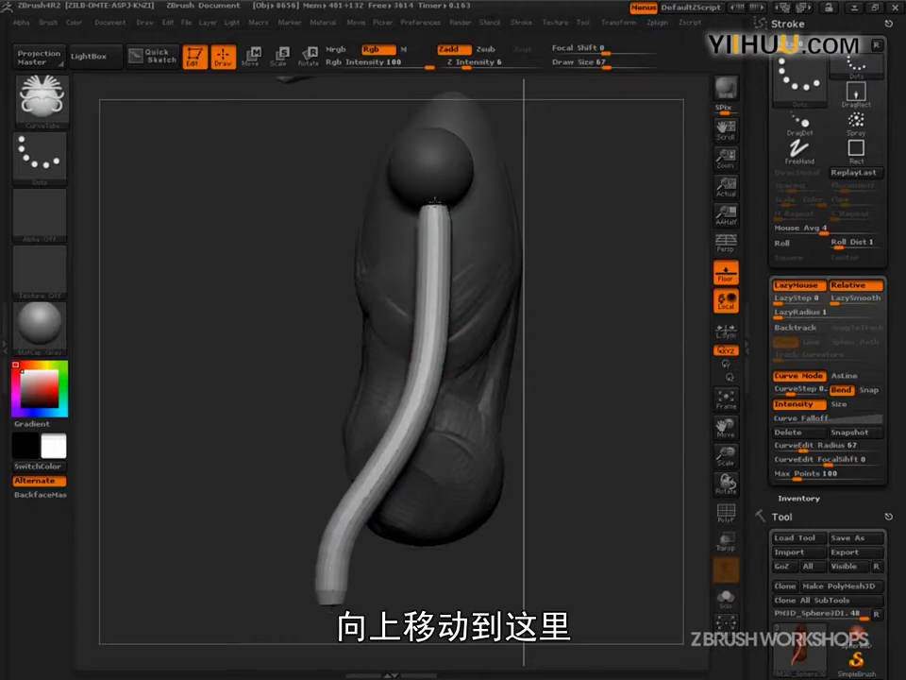
# Pull the arm tubes' upper ends up and inward so they sit inside the shoulder spheres.
pyautogui.moveTo(432, 172); pyautogui.dragTo(432, 167)
pyautogui.moveTo(313, 360); pyautogui.dragTo(453, 363)
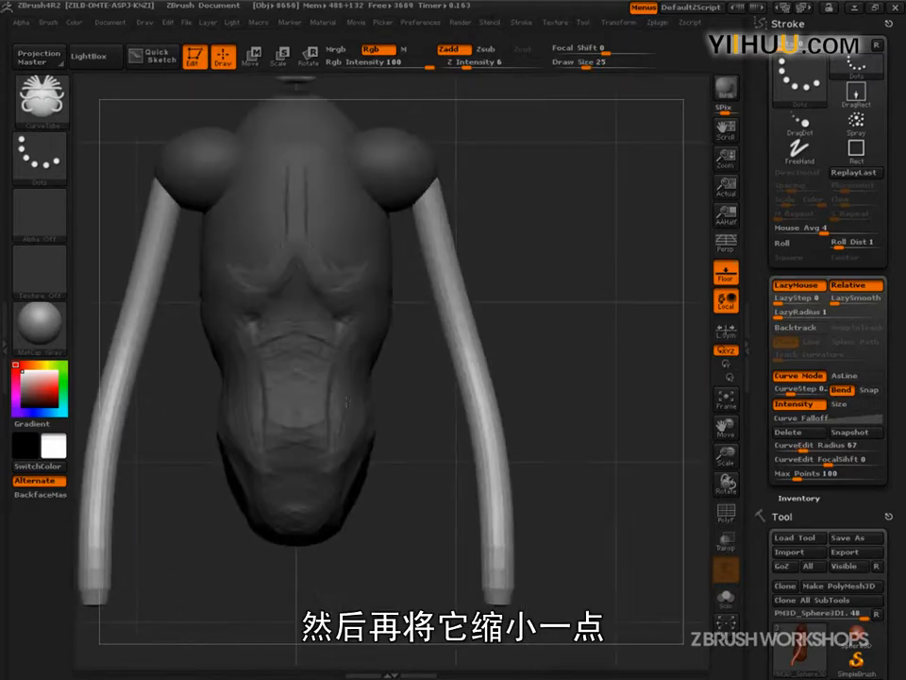
pyautogui.click(469, 261)
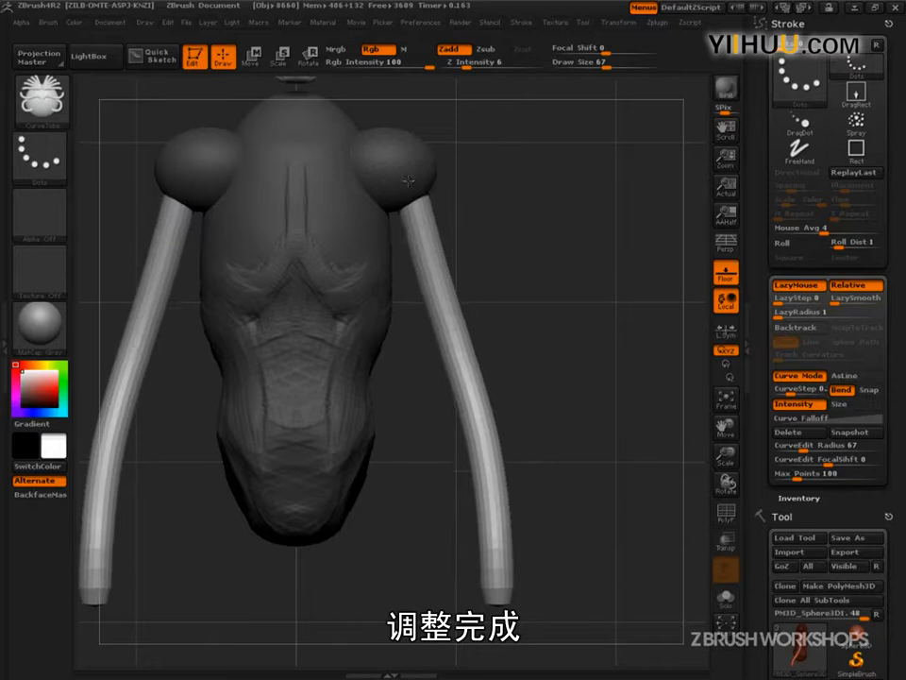
# Try adjusting the bend above the elbow of the arm tube from the back view and undo it.
pyautogui.press('s')
pyautogui.moveTo(529, 422); pyautogui.dragTo(544, 422)
pyautogui.moveTo(585, 425); pyautogui.dragTo(457, 417)
pyautogui.press('s')
pyautogui.moveTo(389, 385); pyautogui.dragTo(413, 387)
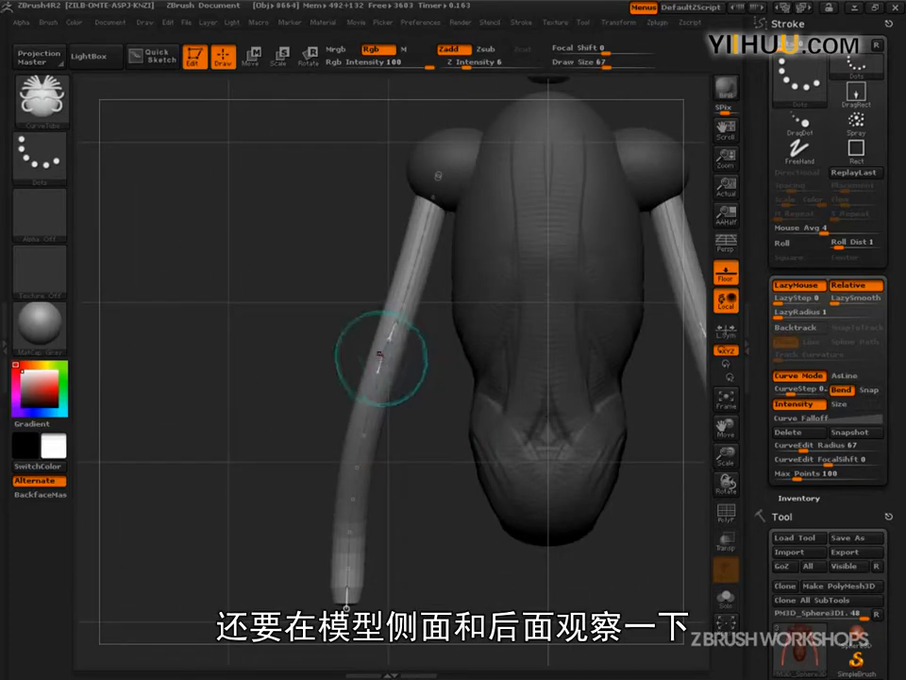
pyautogui.click(384, 358)
pyautogui.hotkey('ctrl', 'z')
# Set the draw size to 140 and reshape the arm tube at the elbow and upper arm from the back view.
pyautogui.press('s')
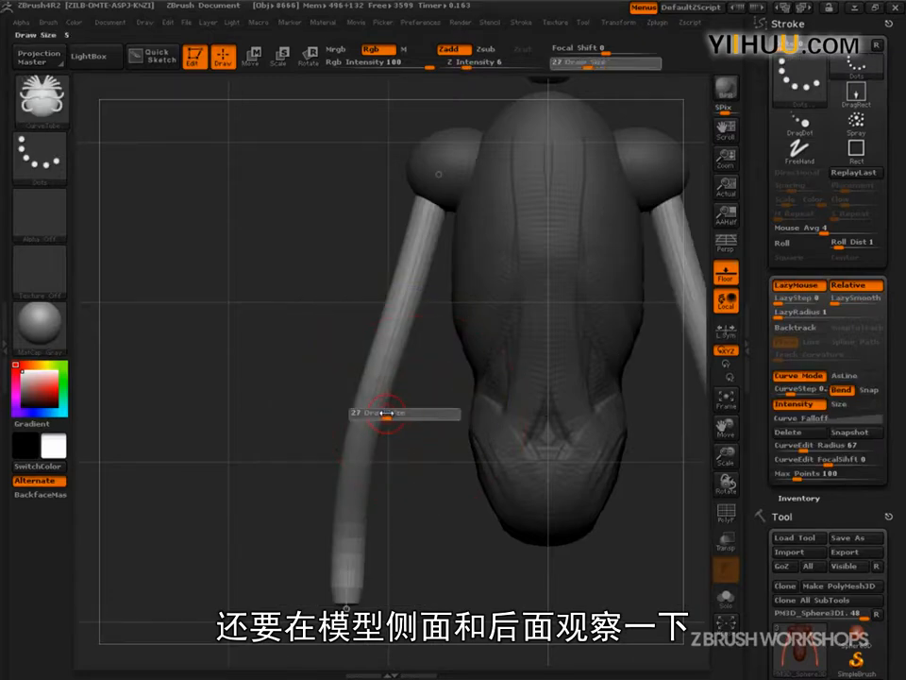
pyautogui.moveTo(384, 413)
pyautogui.mouseDown()
pyautogui.moveTo(402, 358)
pyautogui.moveTo(377, 374)
pyautogui.moveTo(372, 427)
pyautogui.mouseUp()
pyautogui.press('s')
pyautogui.click(384, 354)
pyautogui.moveTo(371, 427); pyautogui.dragTo(356, 479)
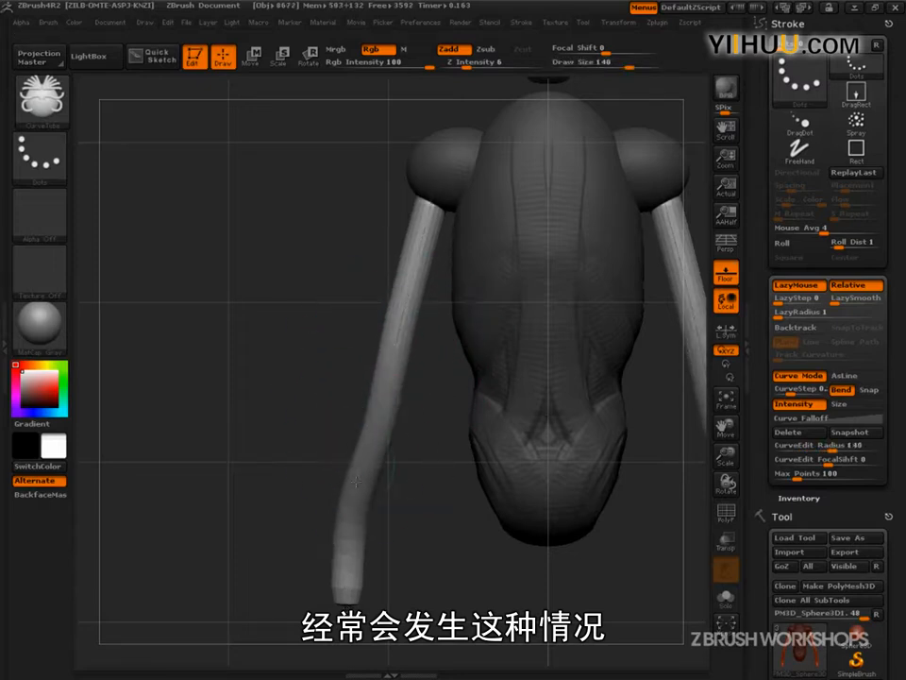
pyautogui.moveTo(388, 361); pyautogui.dragTo(399, 349)
pyautogui.moveTo(407, 307); pyautogui.dragTo(414, 303)
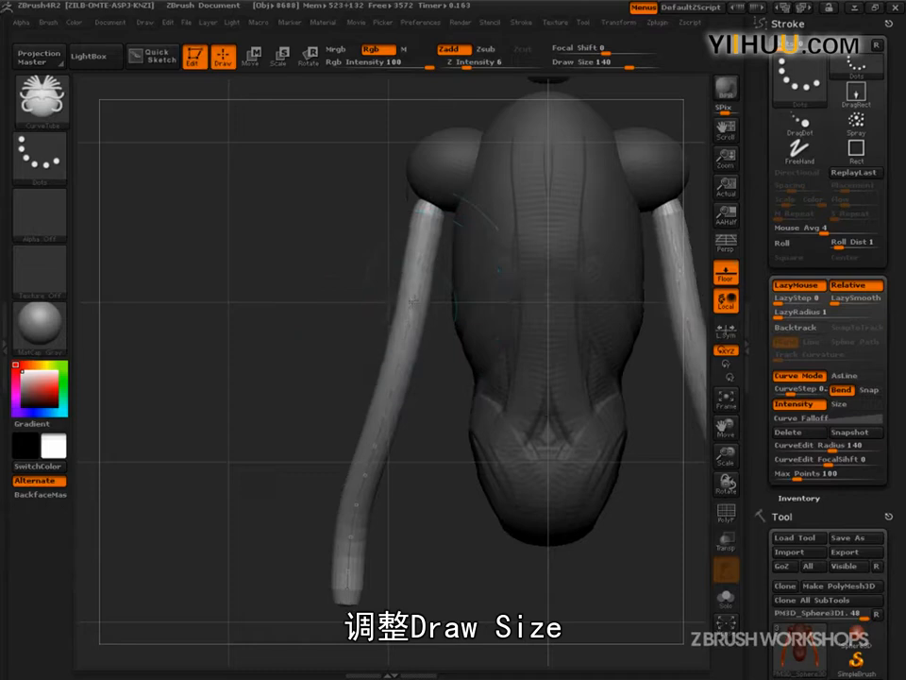
# Tuck the arm tubes' upper ends into the shoulder spheres and shift the forearm ends slightly outward.
pyautogui.moveTo(432, 205); pyautogui.dragTo(433, 179)
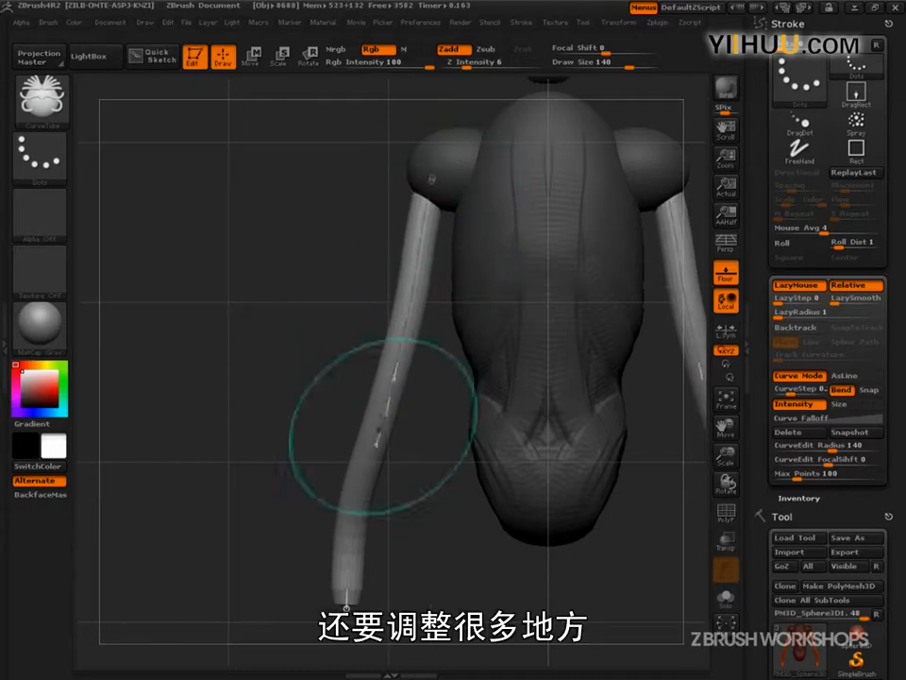
pyautogui.moveTo(354, 552); pyautogui.dragTo(344, 557)
pyautogui.moveTo(389, 381); pyautogui.dragTo(391, 375)
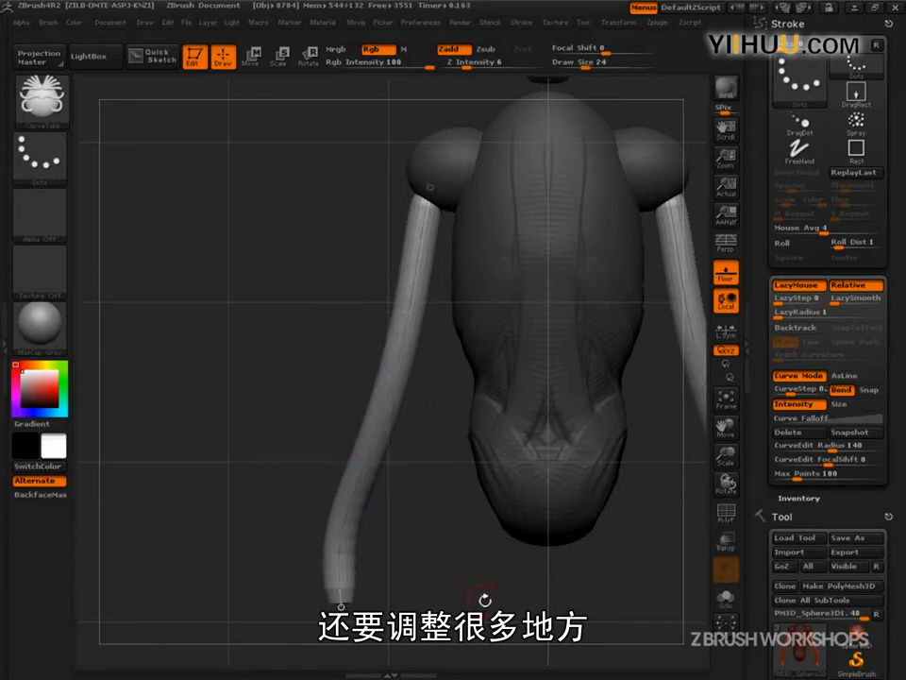
pyautogui.keyDown('alt'); pyautogui.moveTo(482, 599); pyautogui.dragTo(472, 605); pyautogui.keyUp('alt')
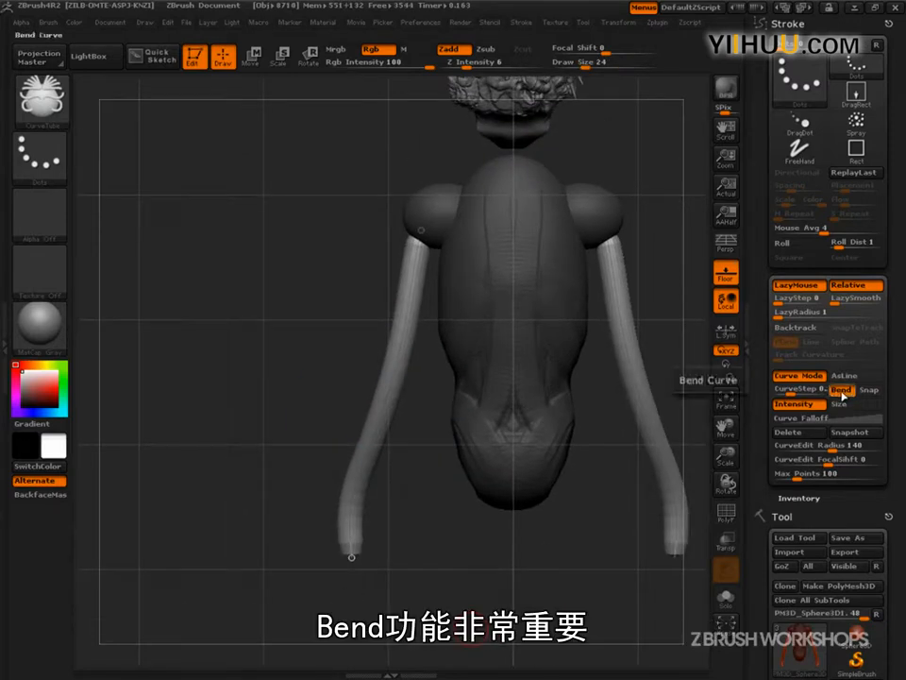
pyautogui.click(427, 209)
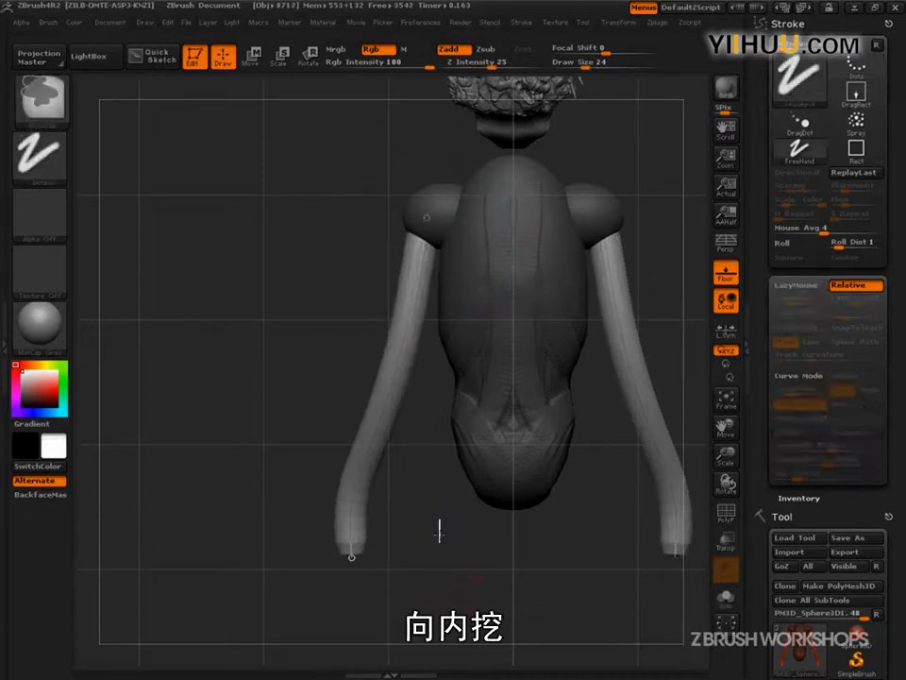
# Clear the mask and update the DynaMesh to merge the shoulders and arms with the torso, checking the wireframe.
pyautogui.keyDown('ctrl'); pyautogui.moveTo(441, 520); pyautogui.dragTo(449, 640); pyautogui.keyUp('ctrl')
pyautogui.moveTo(452, 578); pyautogui.dragTo(596, 579)
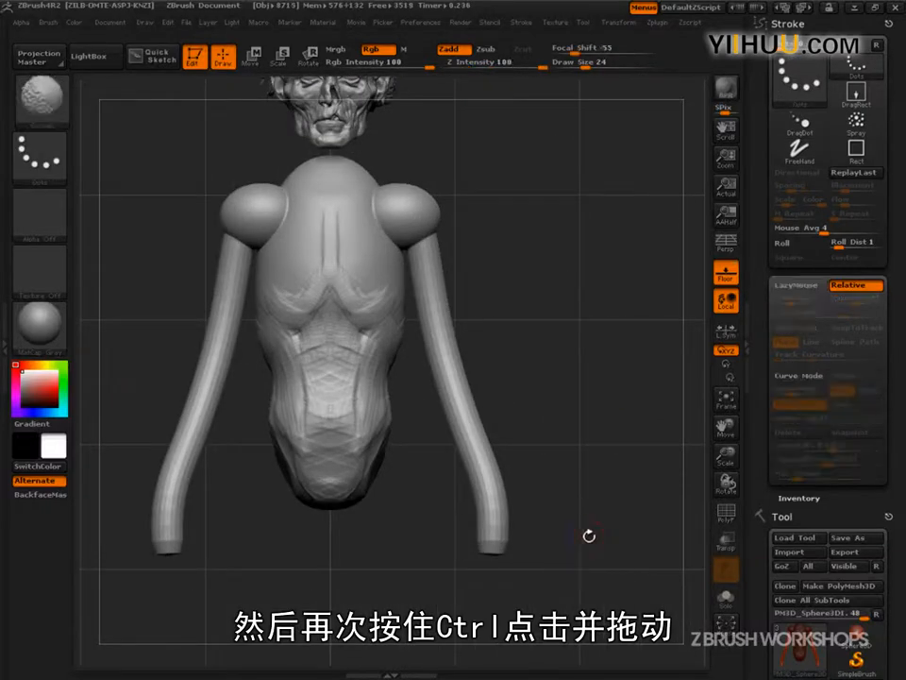
pyautogui.keyDown('ctrl'); pyautogui.moveTo(587, 538); pyautogui.dragTo(618, 584); pyautogui.keyUp('ctrl')
pyautogui.hotkey('shift', 'f')
pyautogui.moveTo(638, 500); pyautogui.dragTo(589, 405)
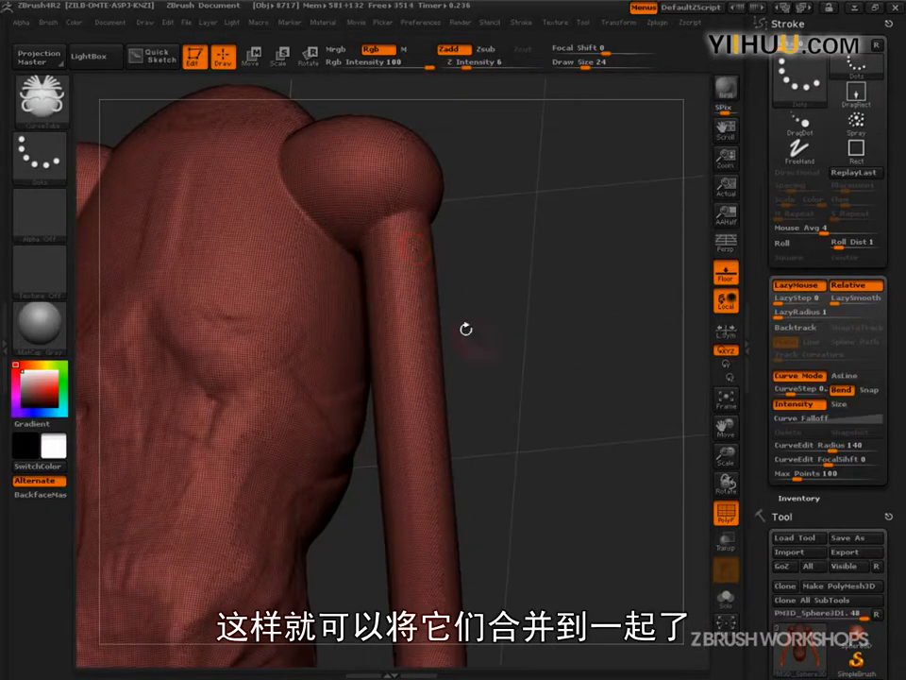
pyautogui.press('f')
pyautogui.hotkey('shift', 'f')
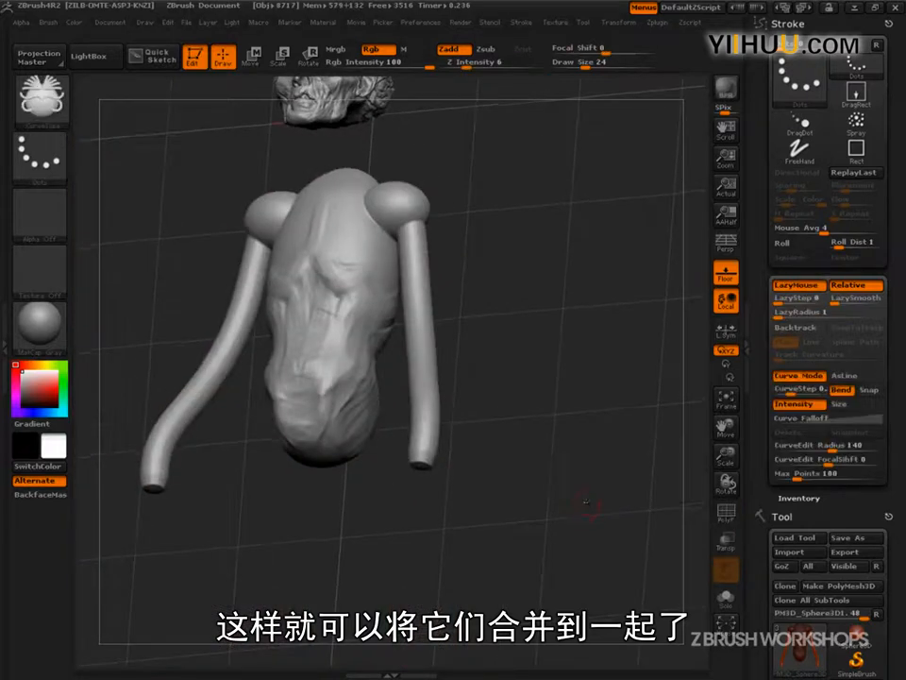
pyautogui.keyDown('shift'); pyautogui.moveTo(593, 492); pyautogui.dragTo(587, 532); pyautogui.keyUp('shift')
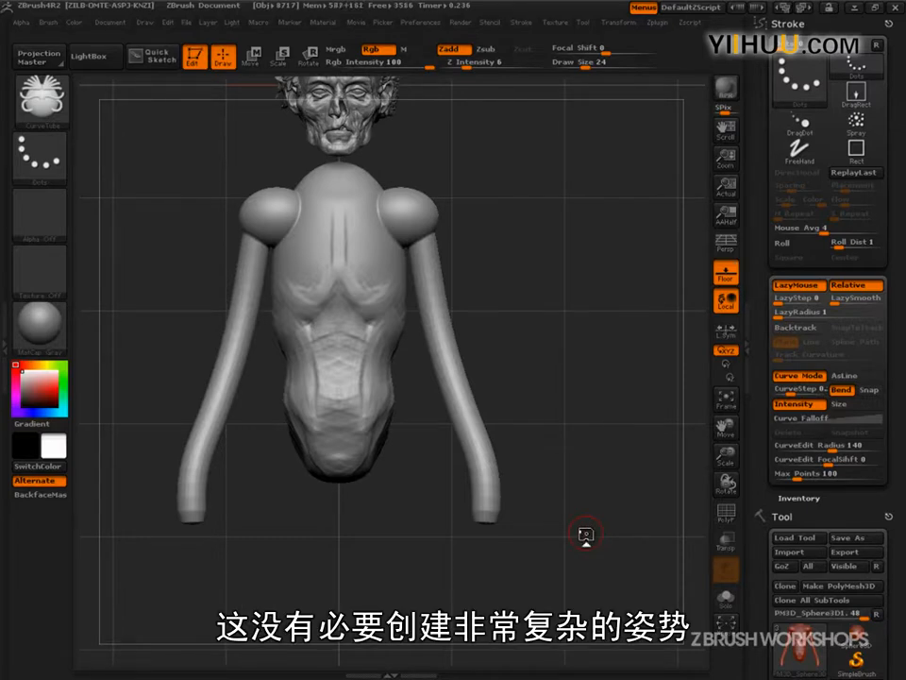
# Draw a CurveTube neck from the top of the torso up into the head with a draw size of 58.
pyautogui.keyDown('shift'); pyautogui.moveTo(637, 558); pyautogui.dragTo(547, 533); pyautogui.keyUp('shift')
pyautogui.keyDown('alt'); pyautogui.moveTo(562, 456); pyautogui.dragTo(574, 520); pyautogui.keyUp('alt')
pyautogui.moveTo(561, 246)
pyautogui.keyDown('alt'); pyautogui.mouseDown()
pyautogui.moveTo(604, 433)
pyautogui.moveTo(663, 430)
pyautogui.moveTo(587, 429)
pyautogui.mouseUp(); pyautogui.keyUp('alt')
pyautogui.press('s')
pyautogui.moveTo(507, 317); pyautogui.dragTo(405, 370)
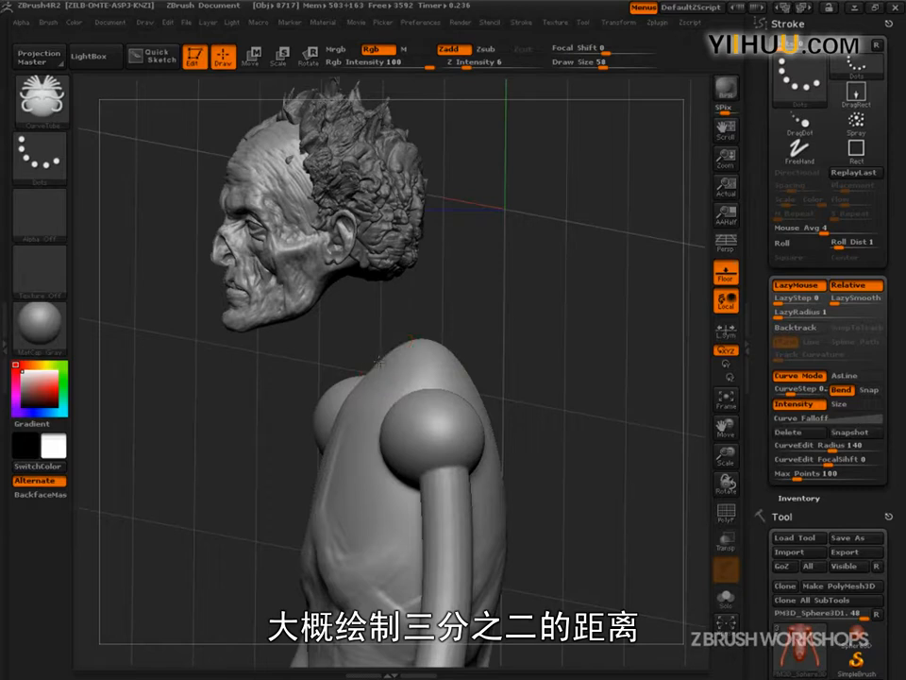
pyautogui.moveTo(333, 290); pyautogui.dragTo(335, 283)
pyautogui.moveTo(459, 295)
pyautogui.mouseDown()
pyautogui.moveTo(551, 277)
pyautogui.moveTo(568, 255)
pyautogui.moveTo(599, 263)
pyautogui.moveTo(587, 386)
pyautogui.mouseUp()
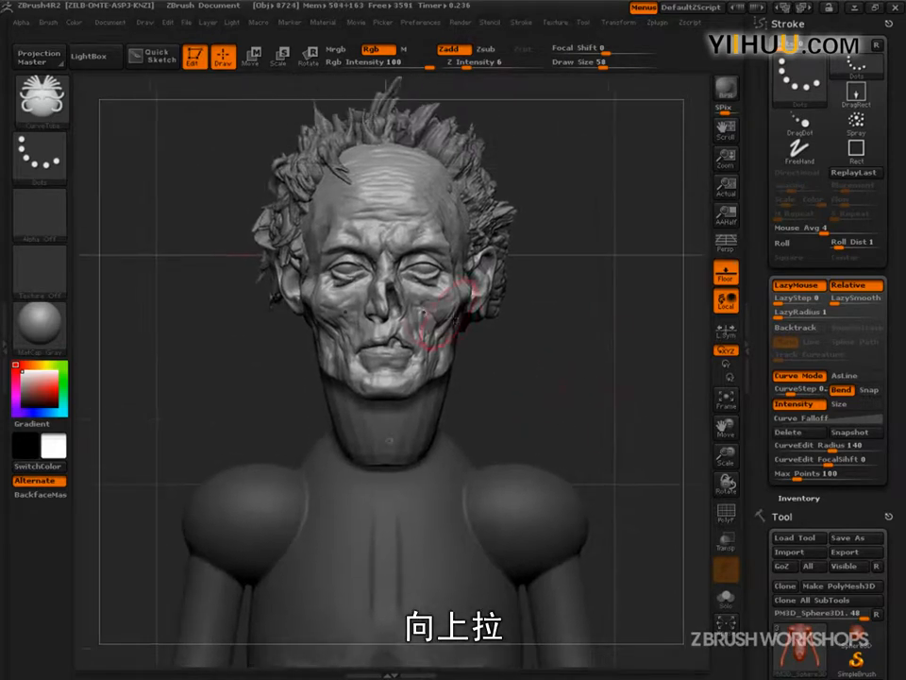
# Set the draw size to 140 and adjust the neck tube so it sits slimmer beneath the head.
pyautogui.press(']')
pyautogui.press(']')
pyautogui.press(']')
pyautogui.press(']')
pyautogui.press(']')
pyautogui.press(']')
pyautogui.press(']')
pyautogui.press(']')
pyautogui.press(']')
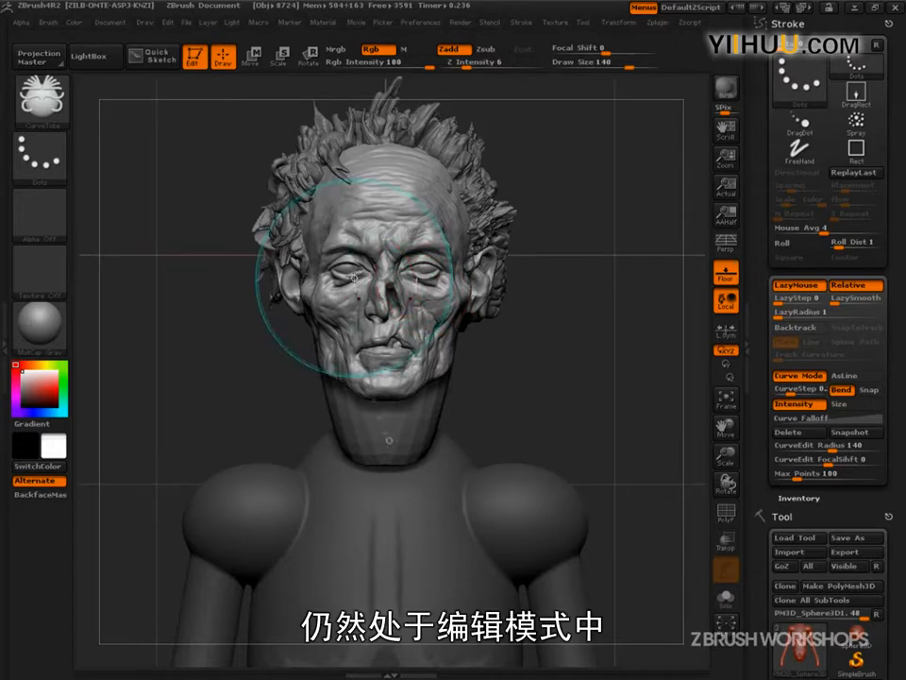
pyautogui.click(389, 441)
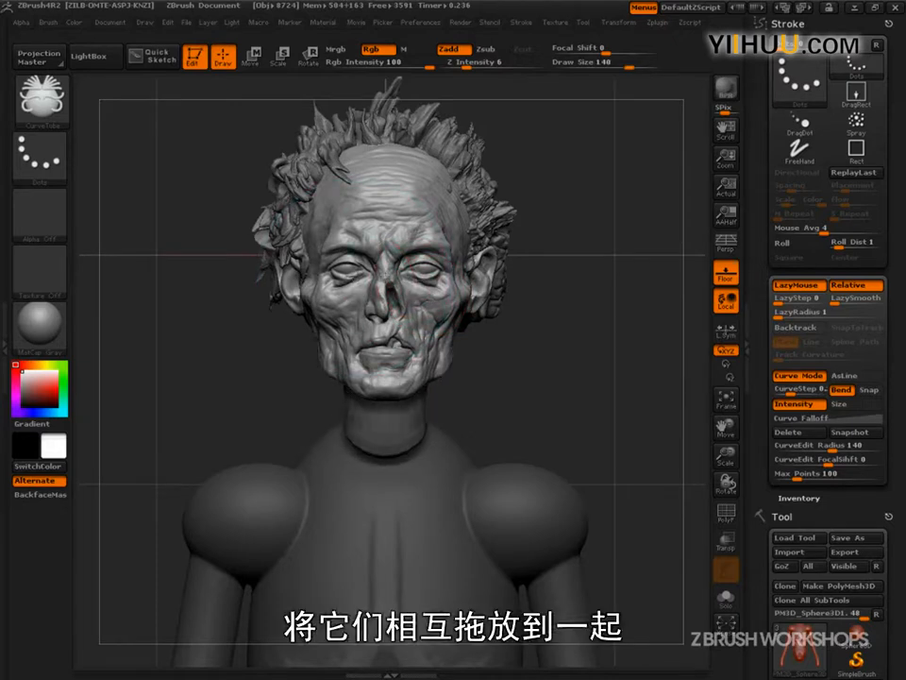
pyautogui.click(387, 275)
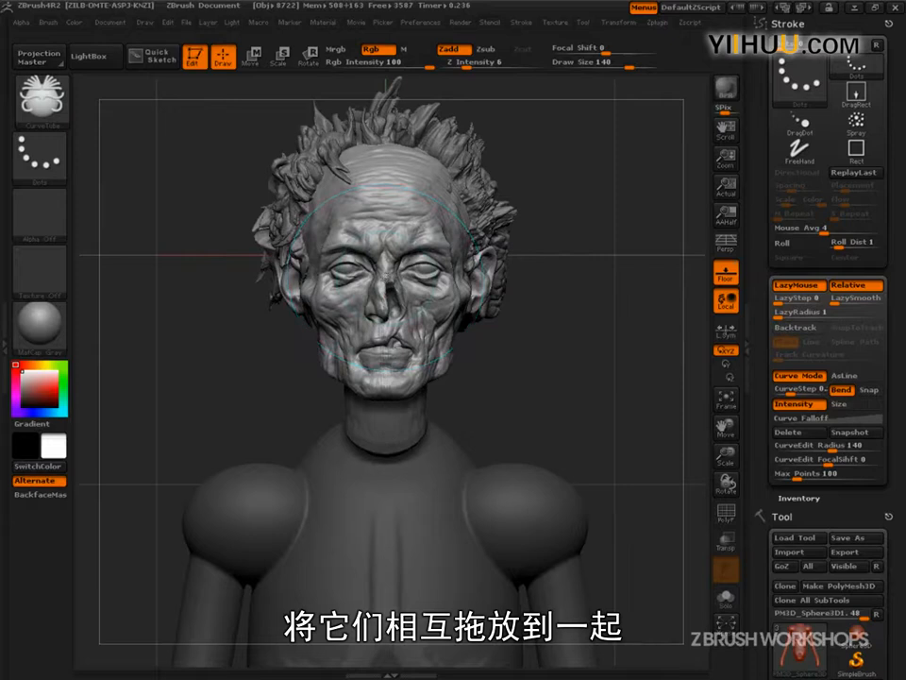
# Bend the neck tube in the side view so its lower end connects into the top of the torso.
pyautogui.moveTo(537, 360)
pyautogui.mouseDown()
pyautogui.moveTo(485, 455)
pyautogui.moveTo(529, 461)
pyautogui.mouseUp()
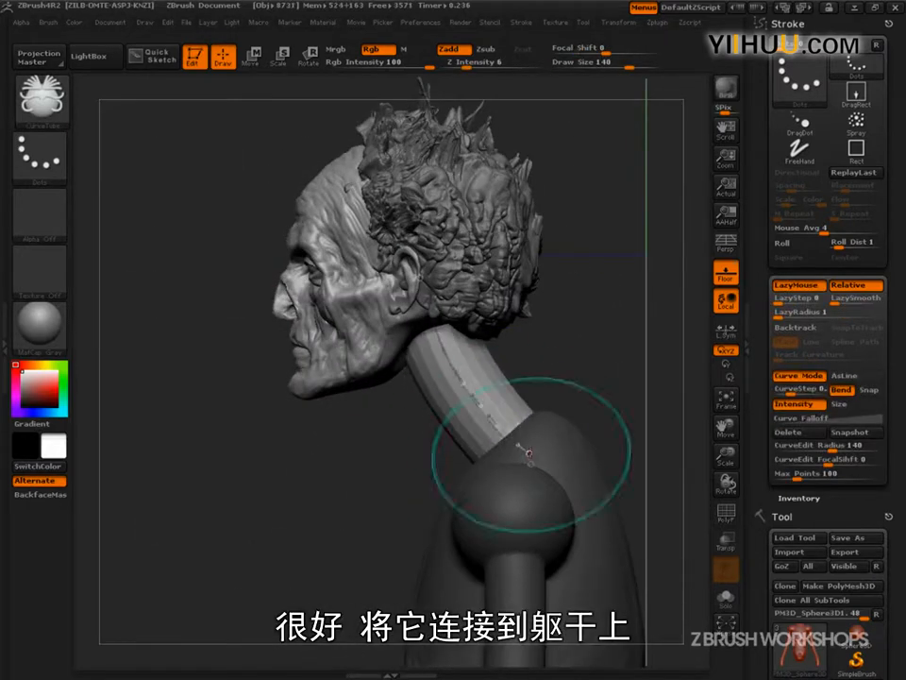
pyautogui.moveTo(455, 371)
pyautogui.mouseDown()
pyautogui.moveTo(489, 356)
pyautogui.moveTo(461, 366)
pyautogui.moveTo(454, 384)
pyautogui.moveTo(469, 399)
pyautogui.mouseUp()
pyautogui.moveTo(553, 360); pyautogui.dragTo(533, 415)
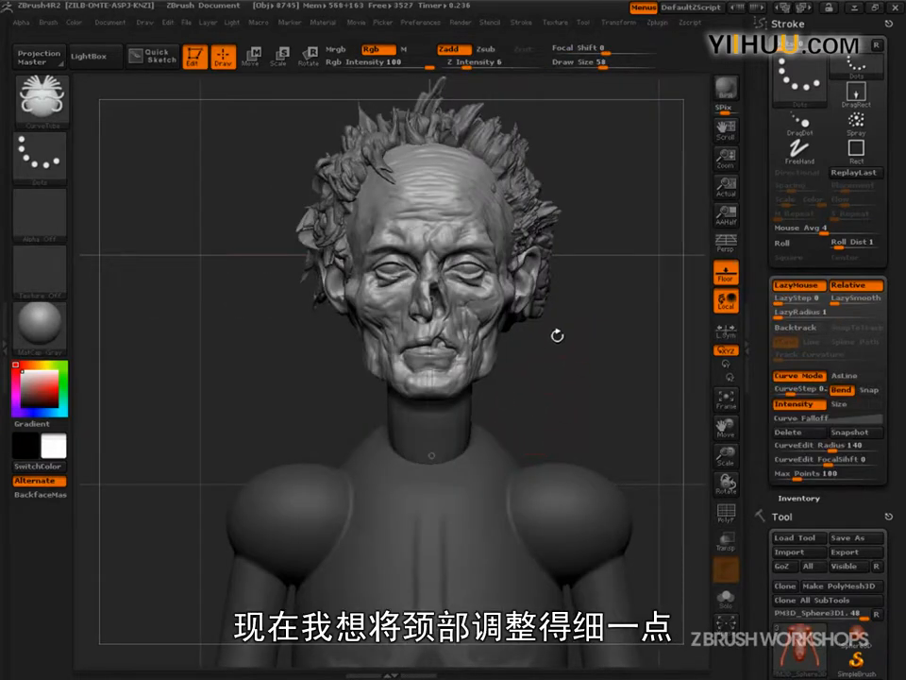
# Set the draw size to 70 and update the neck tube to make it thinner.
pyautogui.moveTo(609, 63); pyautogui.dragTo(614, 73)
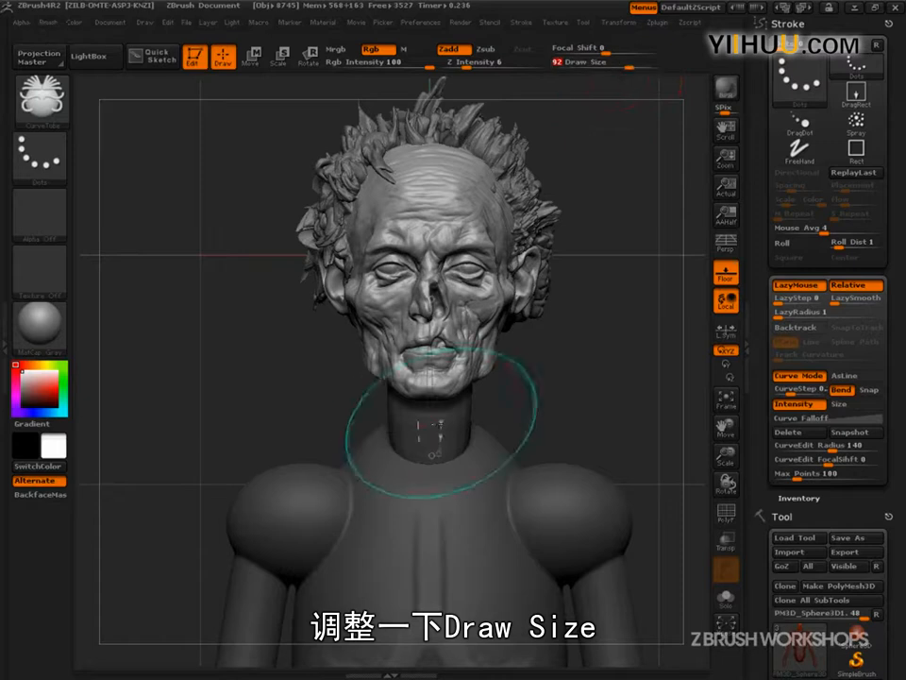
pyautogui.click(429, 421)
pyautogui.moveTo(572, 364)
pyautogui.mouseDown()
pyautogui.moveTo(519, 363)
pyautogui.moveTo(557, 319)
pyautogui.mouseUp()
pyautogui.moveTo(624, 63); pyautogui.dragTo(609, 63)
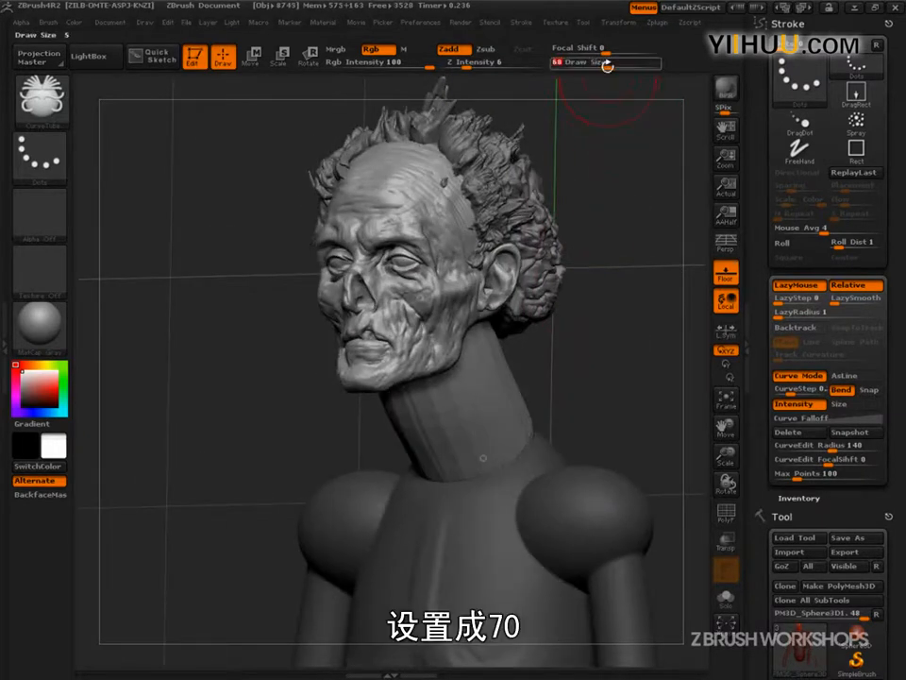
pyautogui.moveTo(598, 123); pyautogui.dragTo(638, 133)
pyautogui.moveTo(613, 63); pyautogui.dragTo(610, 63)
pyautogui.write('70')
pyautogui.press('Return')
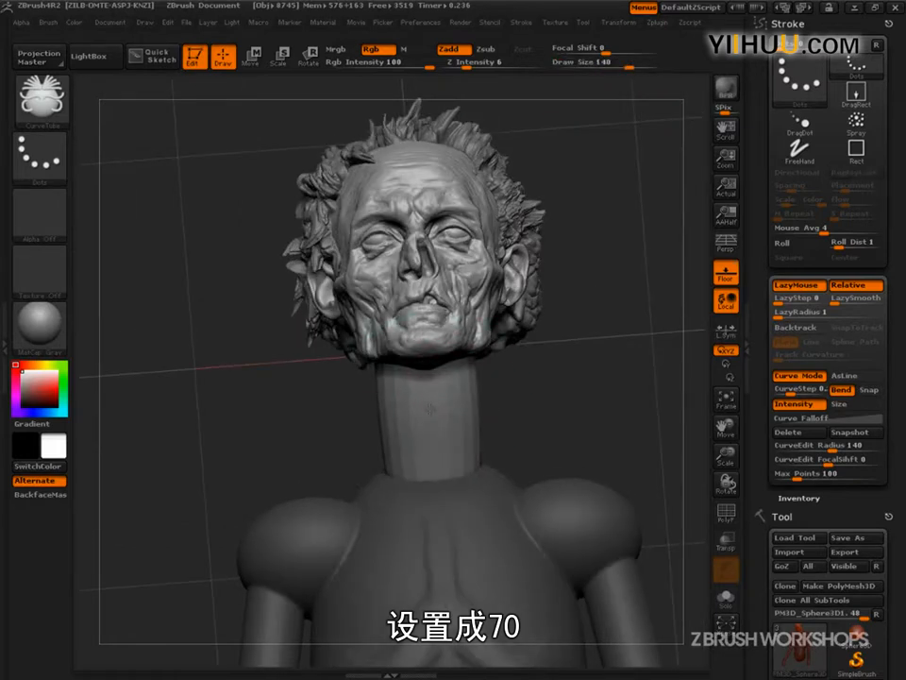
# Invert the mask so the neck tube is masked and the torso, shoulders and arms are editable.
pyautogui.keyDown('alt'); pyautogui.moveTo(601, 436); pyautogui.dragTo(594, 495); pyautogui.keyUp('alt')
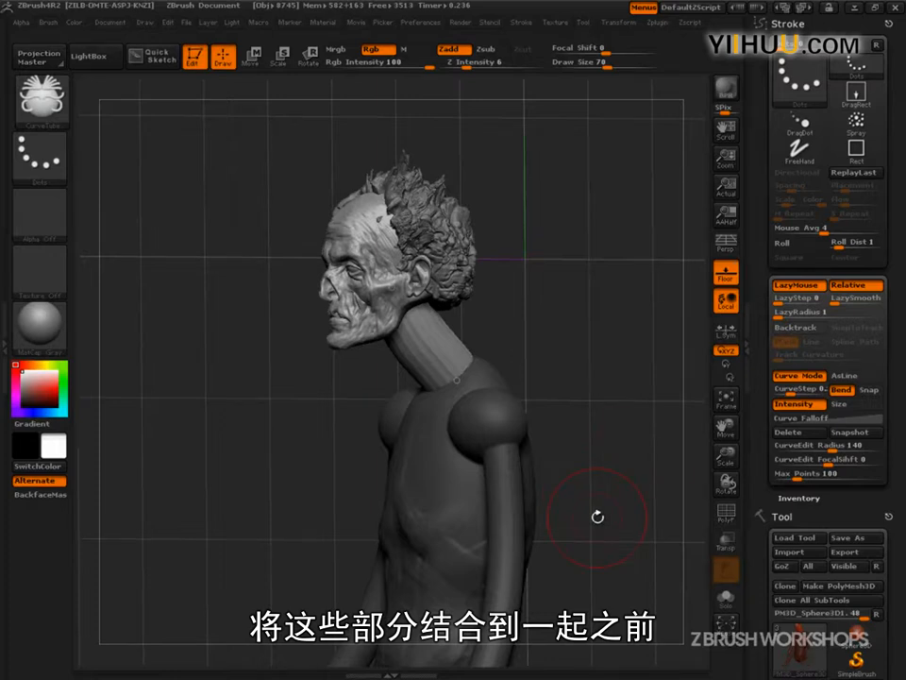
pyautogui.keyDown('ctrl'); pyautogui.click(597, 354); pyautogui.keyUp('ctrl')
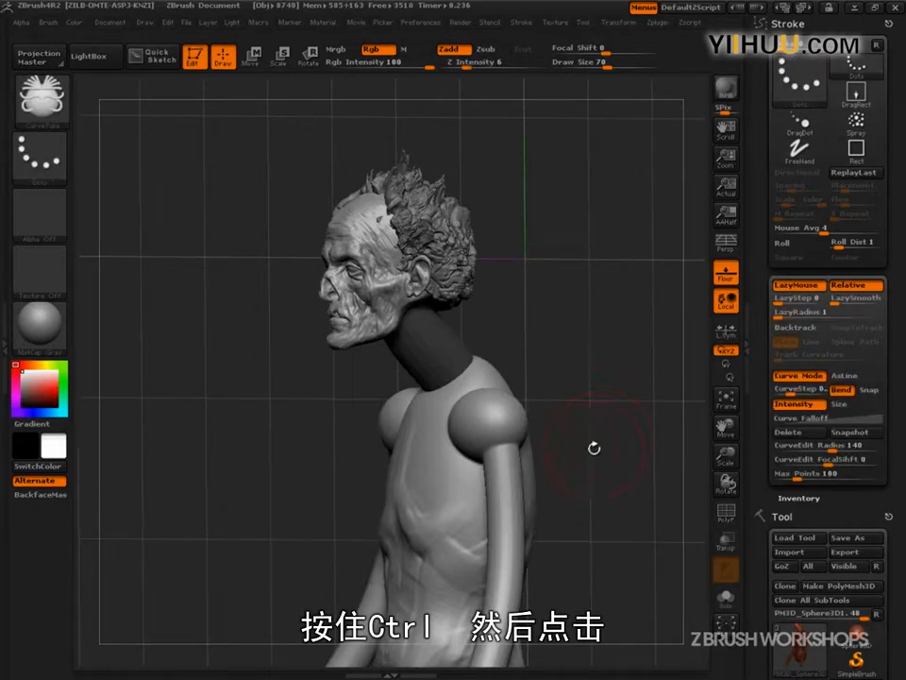
pyautogui.press('w')
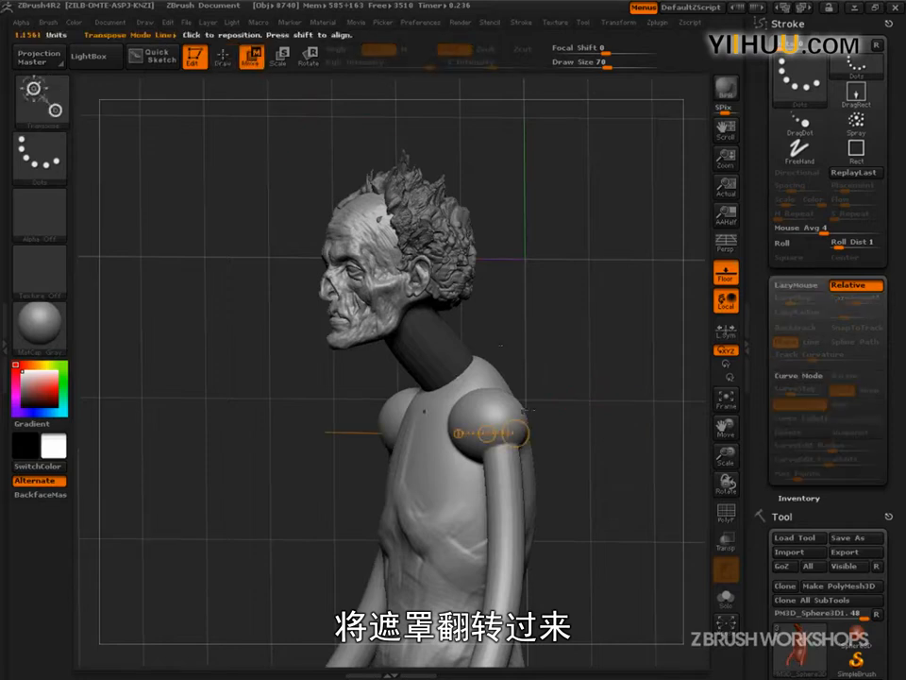
pyautogui.press('q')
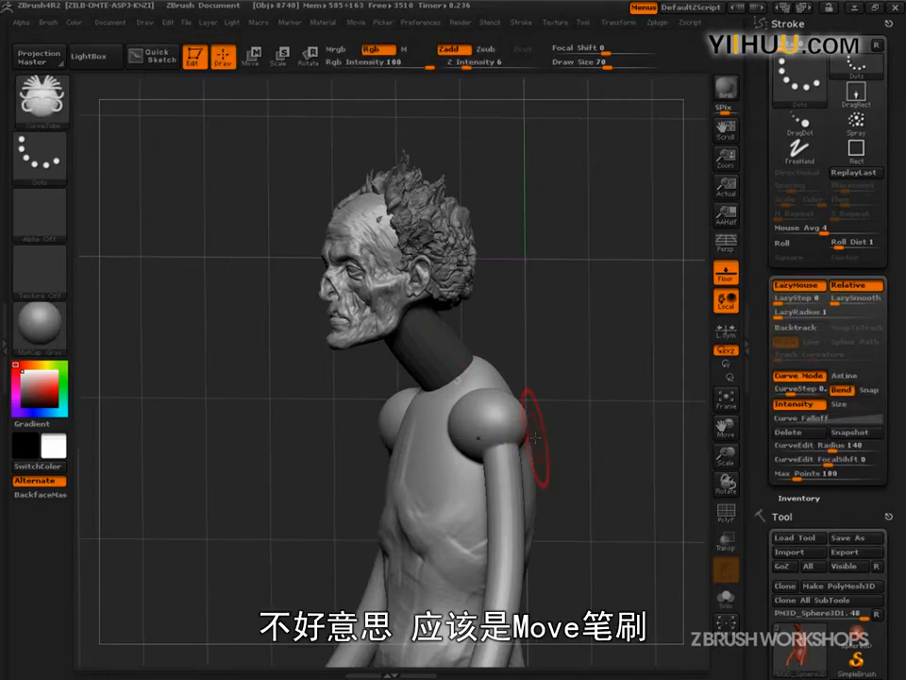
# Pull the shoulders and top of the torso up and forward around the neck with the Move brush at draw size 192.
pyautogui.press('b')
pyautogui.press('m')
pyautogui.press('v')
pyautogui.press('s')
pyautogui.moveTo(554, 437); pyautogui.dragTo(567, 439)
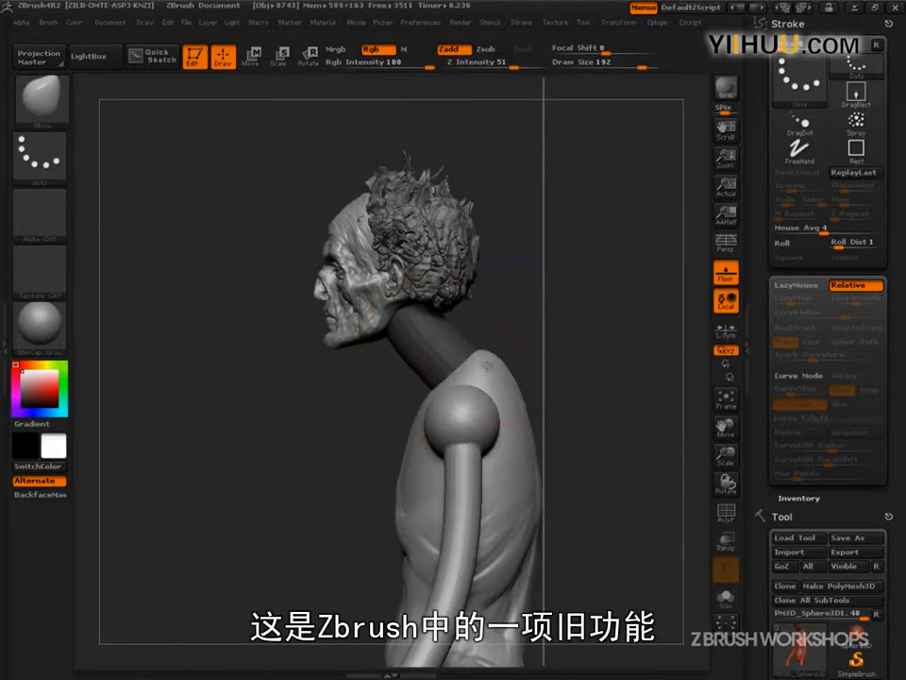
pyautogui.moveTo(517, 424)
pyautogui.mouseDown()
pyautogui.moveTo(529, 428)
pyautogui.moveTo(524, 408)
pyautogui.mouseUp()
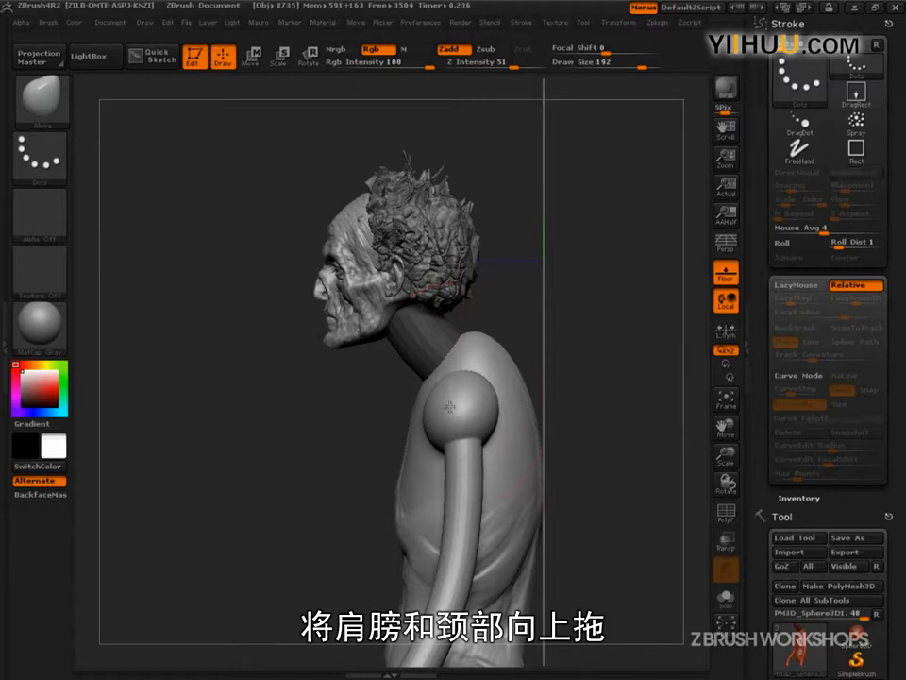
pyautogui.moveTo(417, 390); pyautogui.dragTo(465, 343)
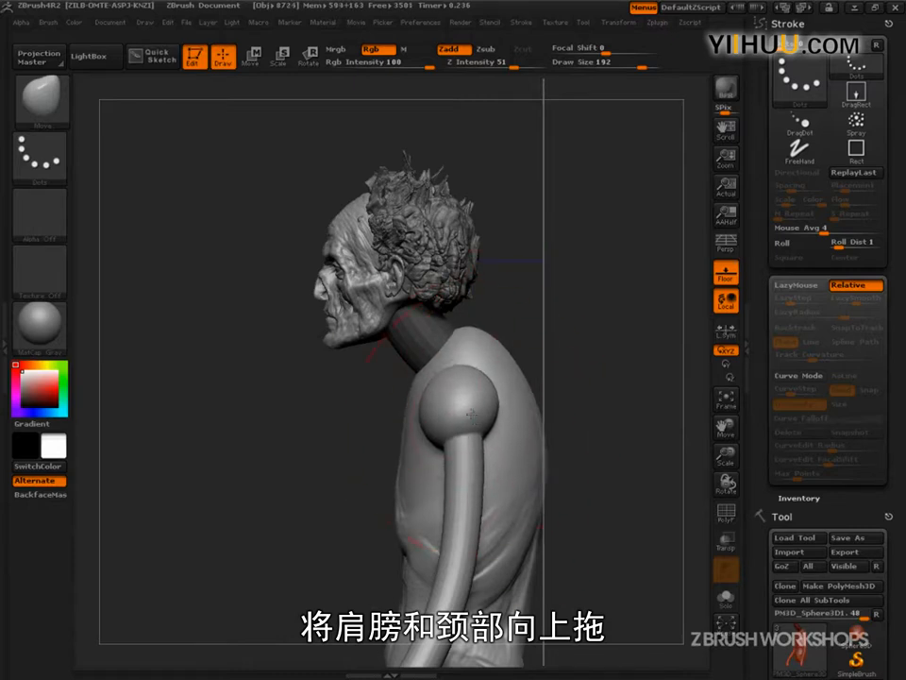
# Refine the shoulders and upper torso around the neck with the Move brush at draw size 192.
pyautogui.moveTo(471, 413); pyautogui.dragTo(476, 416)
pyautogui.moveTo(302, 415); pyautogui.dragTo(453, 400)
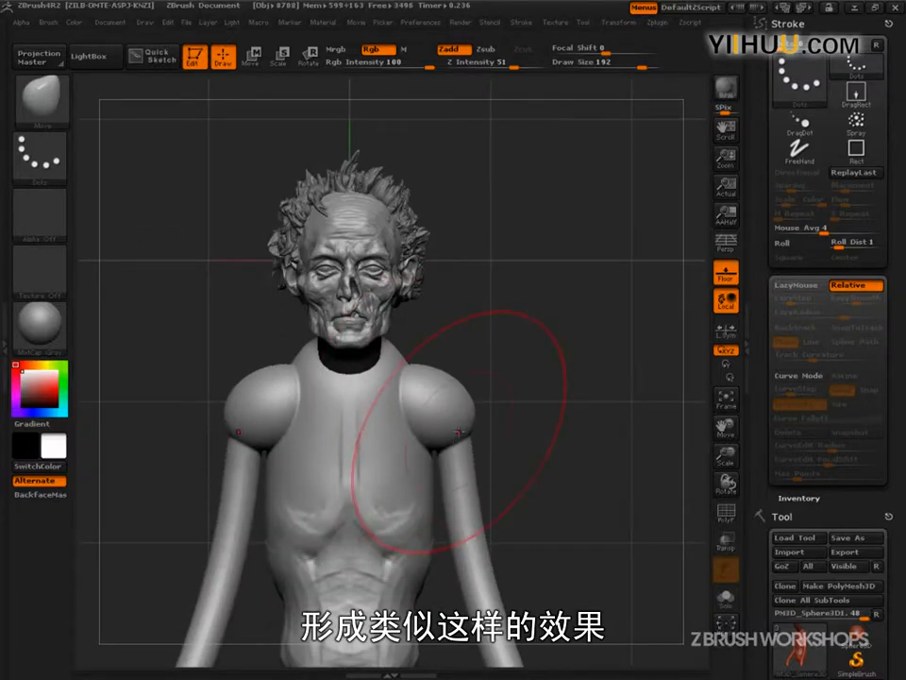
pyautogui.moveTo(525, 421); pyautogui.dragTo(248, 395)
pyautogui.press('[')
pyautogui.moveTo(330, 382); pyautogui.dragTo(382, 381)
pyautogui.moveTo(472, 348); pyautogui.dragTo(462, 348)
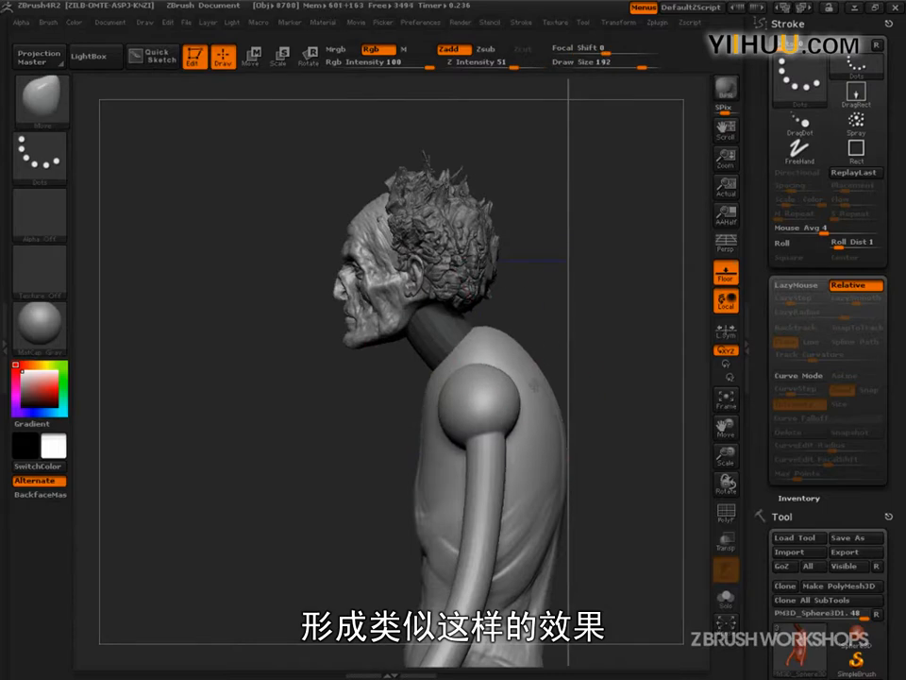
pyautogui.press(']')
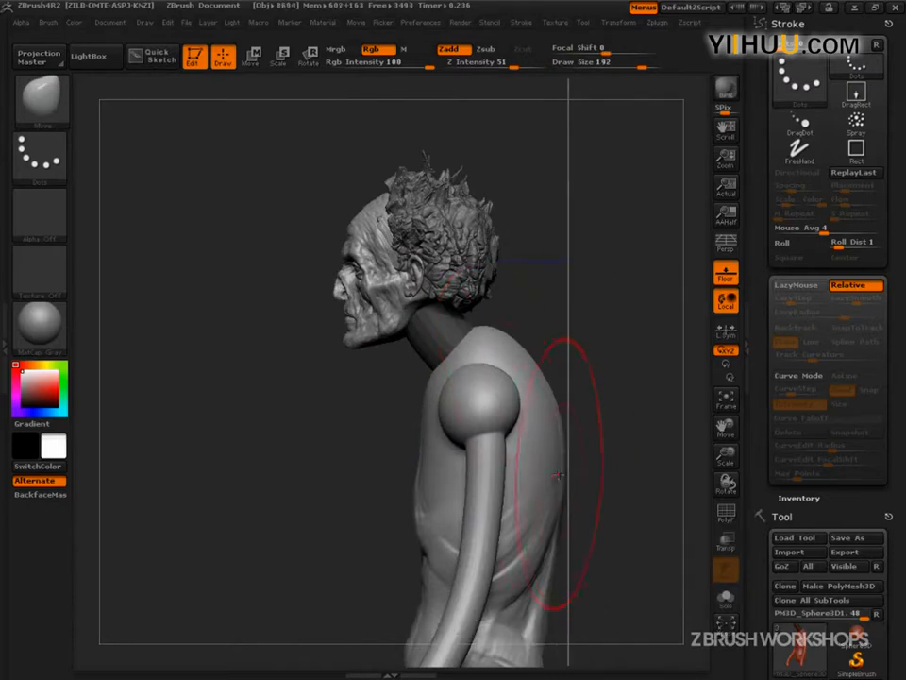
# Adjust the chest and front of the torso below the neck with the Move brush at draw size 154.
pyautogui.press('[')
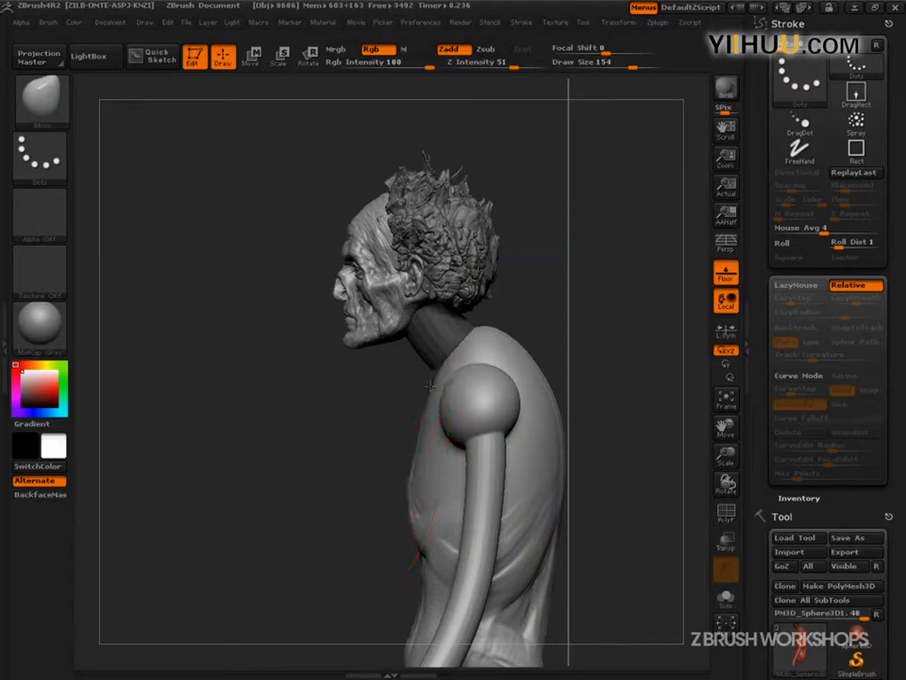
pyautogui.moveTo(545, 309); pyautogui.dragTo(415, 321)
pyautogui.press('s')
pyautogui.moveTo(451, 382)
pyautogui.mouseDown()
pyautogui.moveTo(429, 381)
pyautogui.moveTo(431, 370)
pyautogui.mouseUp()
pyautogui.keyDown('shift'); pyautogui.moveTo(517, 318); pyautogui.dragTo(482, 342); pyautogui.keyUp('shift')
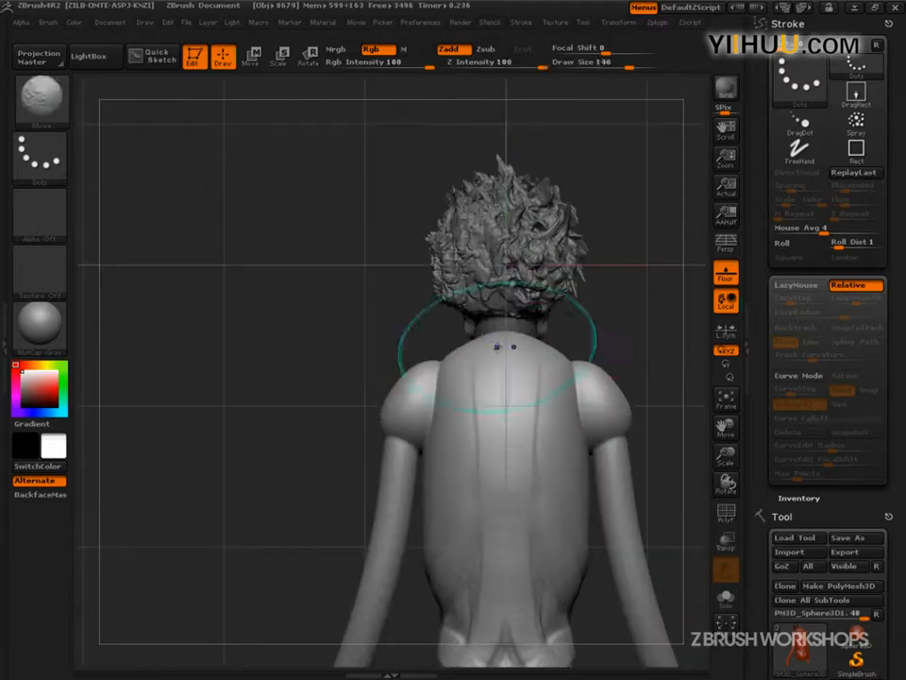
# Set the draw size to 110 and make small corrections to the upper back and shoulders.
pyautogui.press('s')
pyautogui.moveTo(435, 368); pyautogui.dragTo(445, 368)
pyautogui.moveTo(393, 396); pyautogui.dragTo(386, 396)
pyautogui.moveTo(340, 431); pyautogui.dragTo(550, 451)
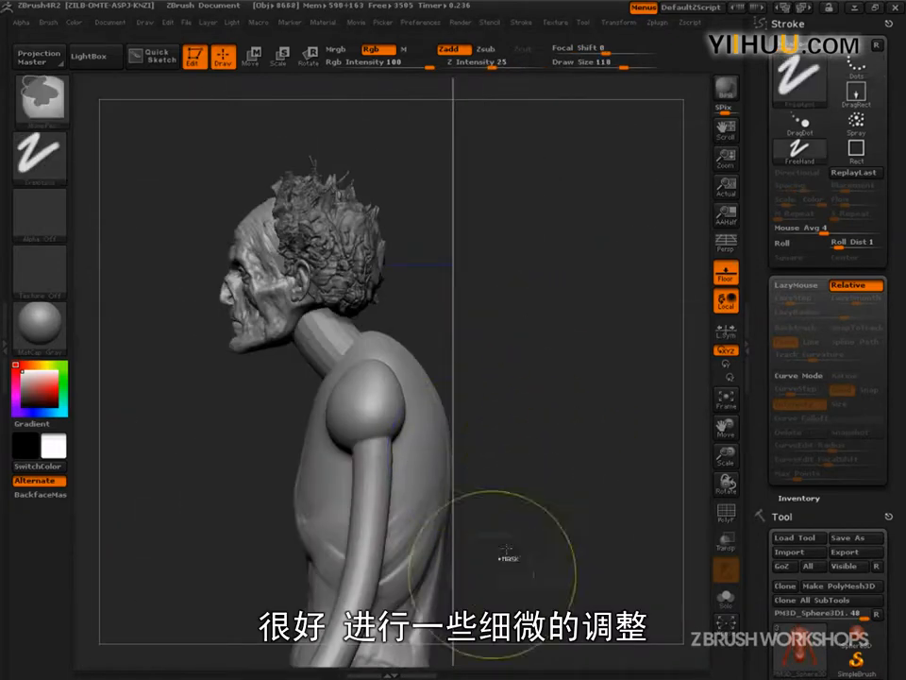
# Remesh the body with DynaMesh at resolution 128 to merge the neck, shoulders, arms and torso, and check the merged form from front and side.
pyautogui.moveTo(550, 273)
pyautogui.keyDown('ctrl'); pyautogui.mouseDown()
pyautogui.moveTo(584, 437)
pyautogui.moveTo(660, 584)
pyautogui.mouseUp(); pyautogui.keyUp('ctrl')
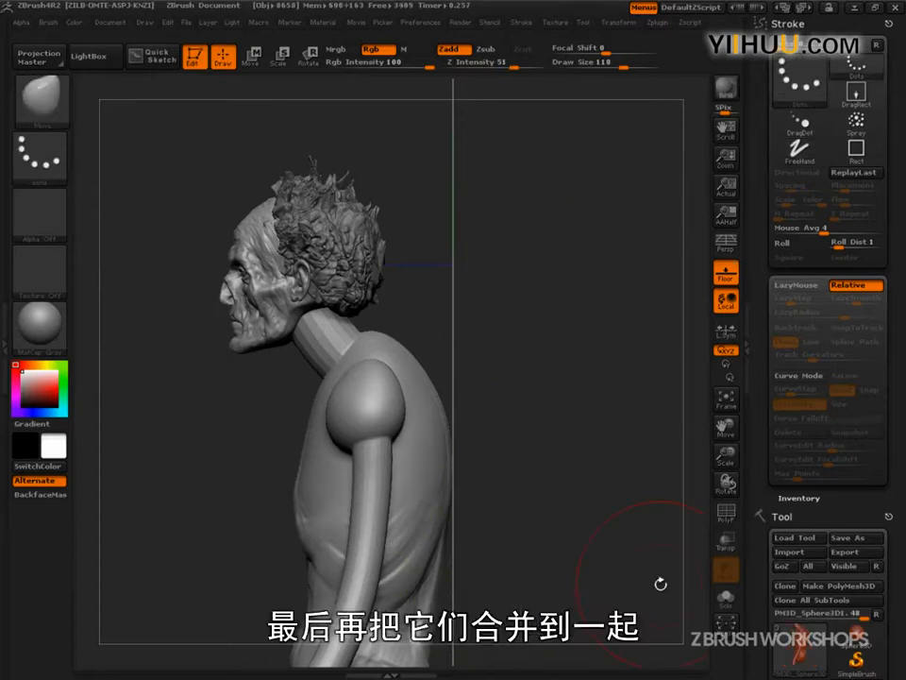
pyautogui.moveTo(819, 496); pyautogui.dragTo(839, 484)
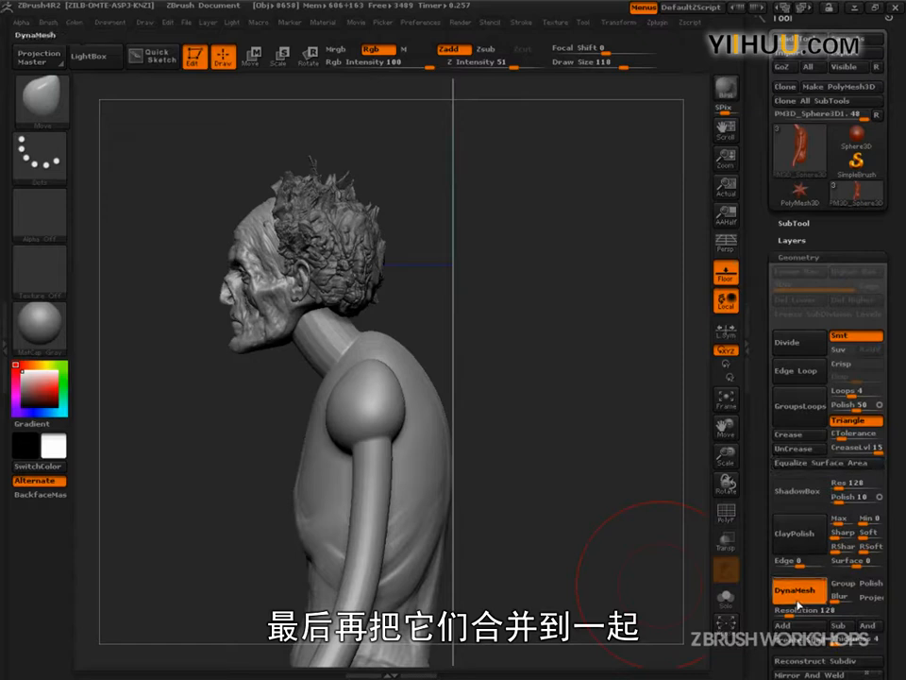
pyautogui.moveTo(608, 600); pyautogui.dragTo(623, 603)
pyautogui.click(729, 523)
pyautogui.keyDown('alt'); pyautogui.moveTo(568, 542); pyautogui.dragTo(597, 482); pyautogui.keyUp('alt')
pyautogui.click(729, 518)
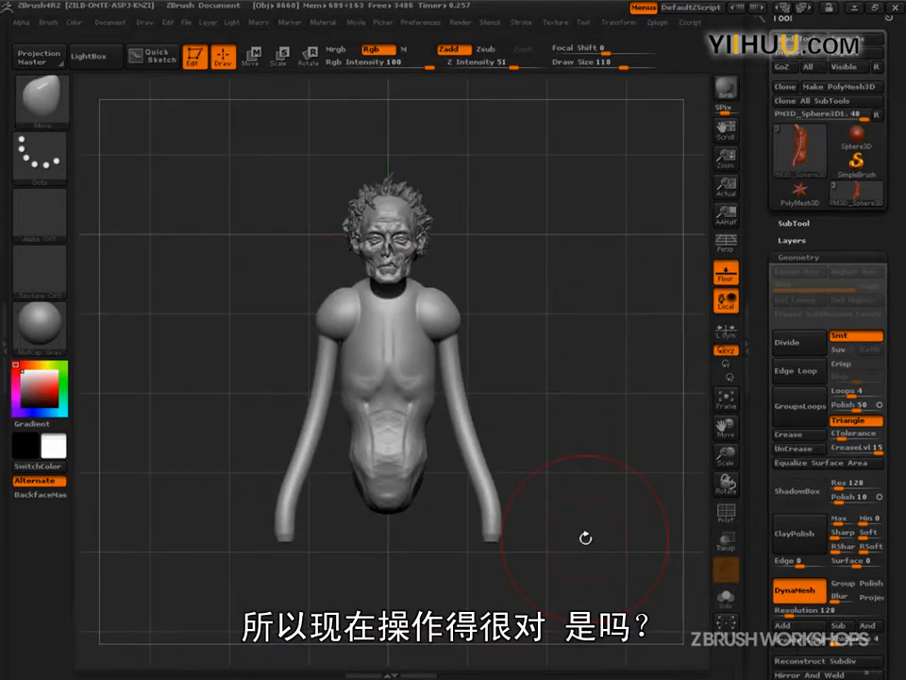
pyautogui.moveTo(585, 537); pyautogui.dragTo(551, 555)
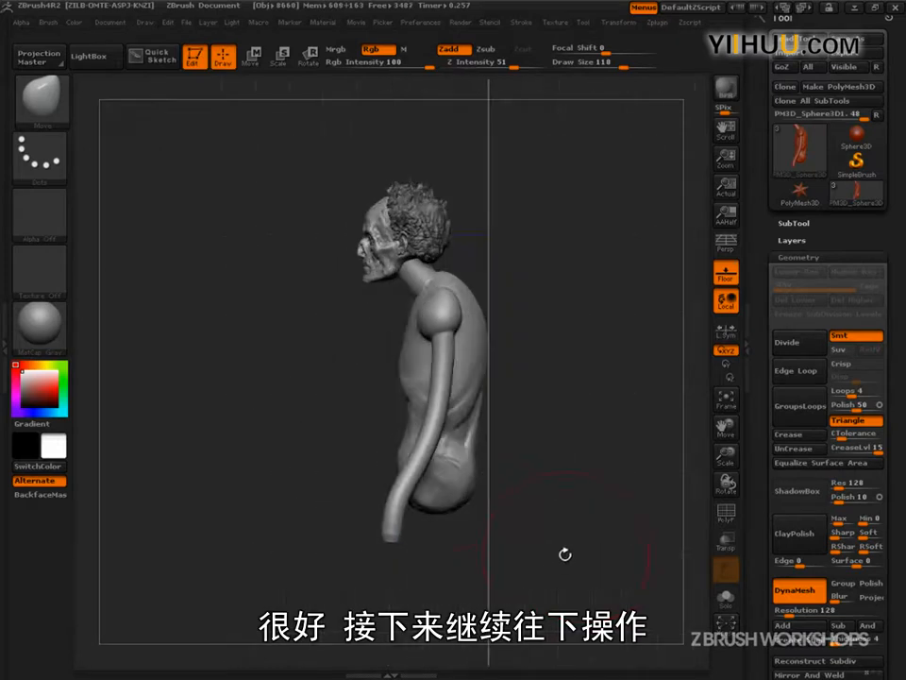
# Select the CurveTube brush and turn on a grid for the side view, leaving room below the pelvis for the legs.
pyautogui.click(37, 95)
pyautogui.click(344, 232)
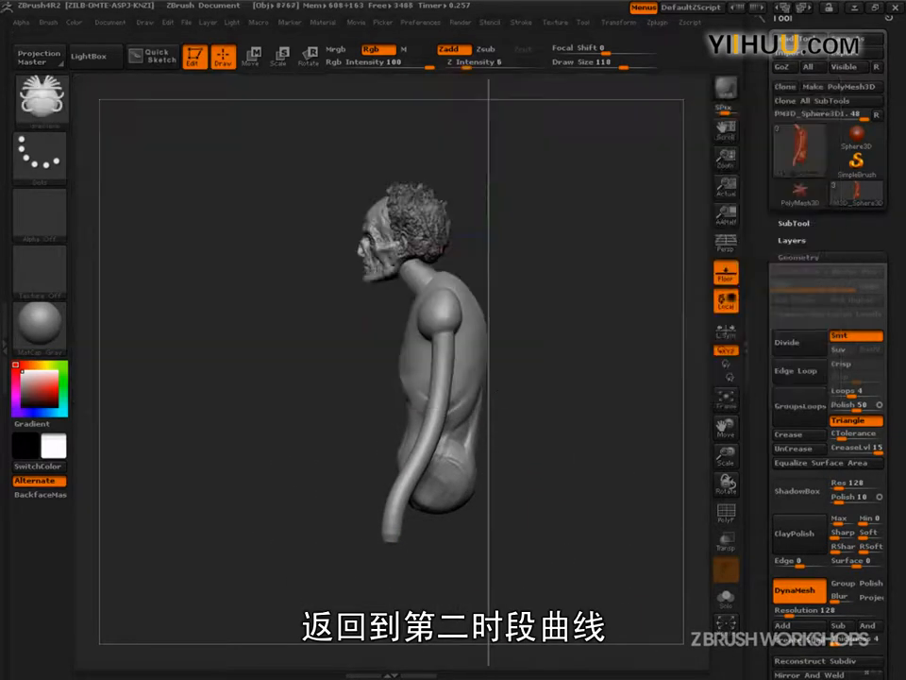
pyautogui.keyDown('alt'); pyautogui.moveTo(597, 498); pyautogui.dragTo(540, 406); pyautogui.keyUp('alt')
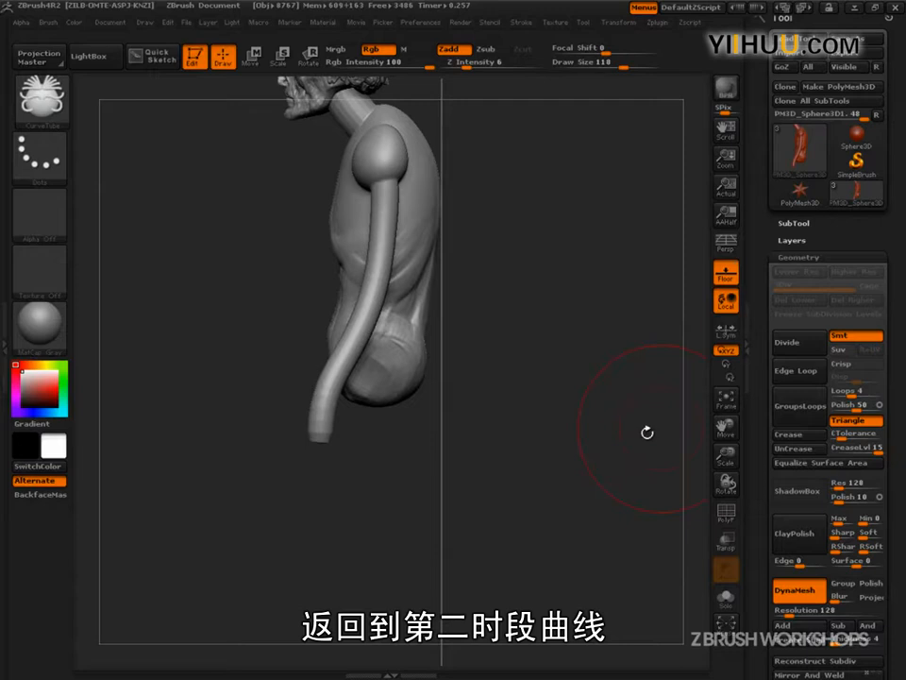
pyautogui.click(723, 271)
pyautogui.moveTo(552, 490)
pyautogui.keyDown('alt'); pyautogui.mouseDown()
pyautogui.moveTo(584, 422)
pyautogui.moveTo(581, 398)
pyautogui.moveTo(587, 485)
pyautogui.moveTo(617, 479)
pyautogui.mouseUp(); pyautogui.keyUp('alt')
pyautogui.hotkey('ctrl', 'shift')
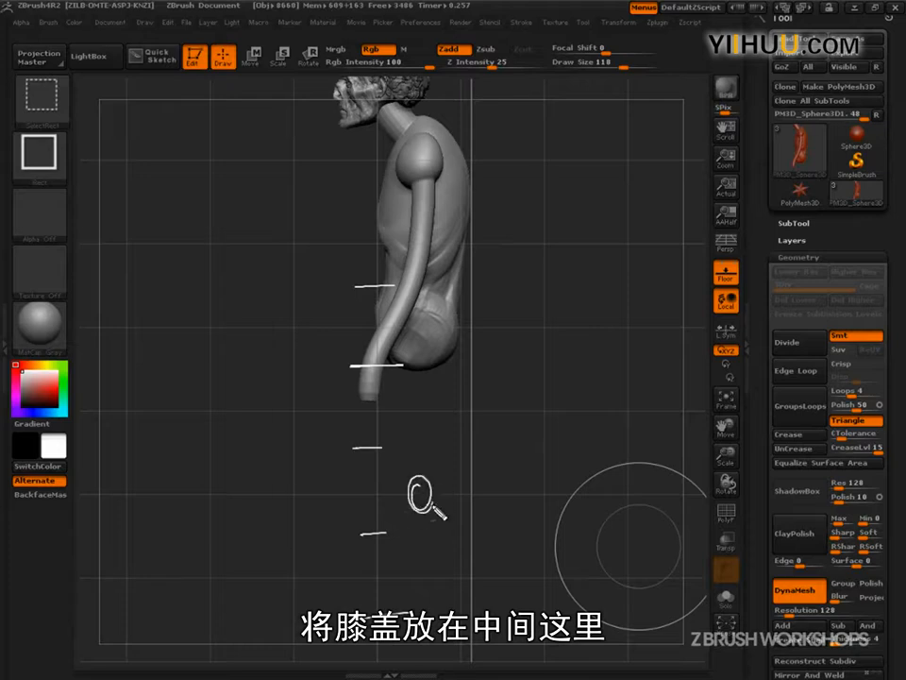
pyautogui.moveTo(412, 324); pyautogui.dragTo(429, 493)
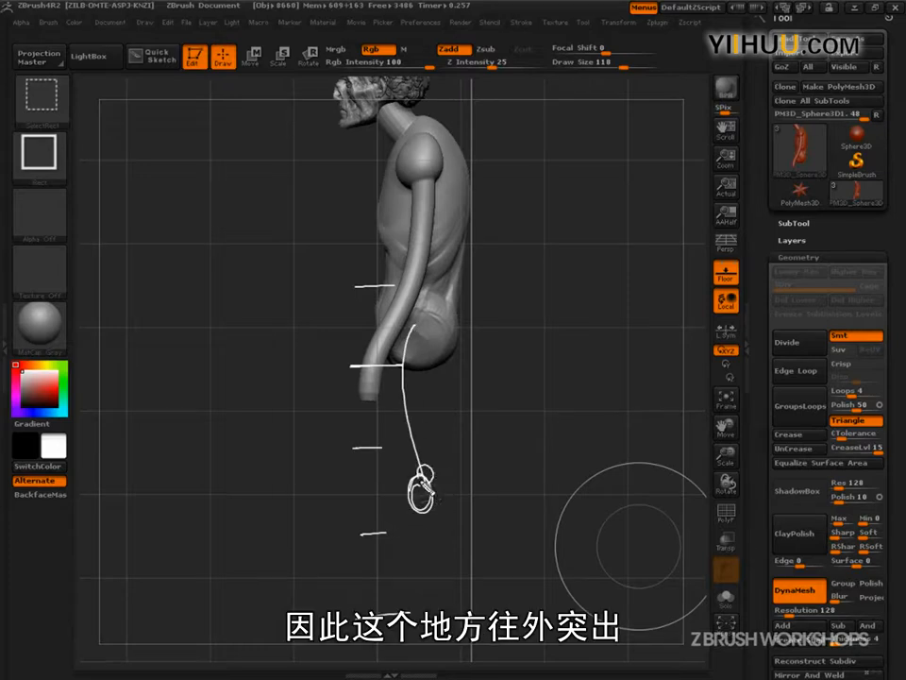
pyautogui.moveTo(356, 619); pyautogui.dragTo(413, 611)
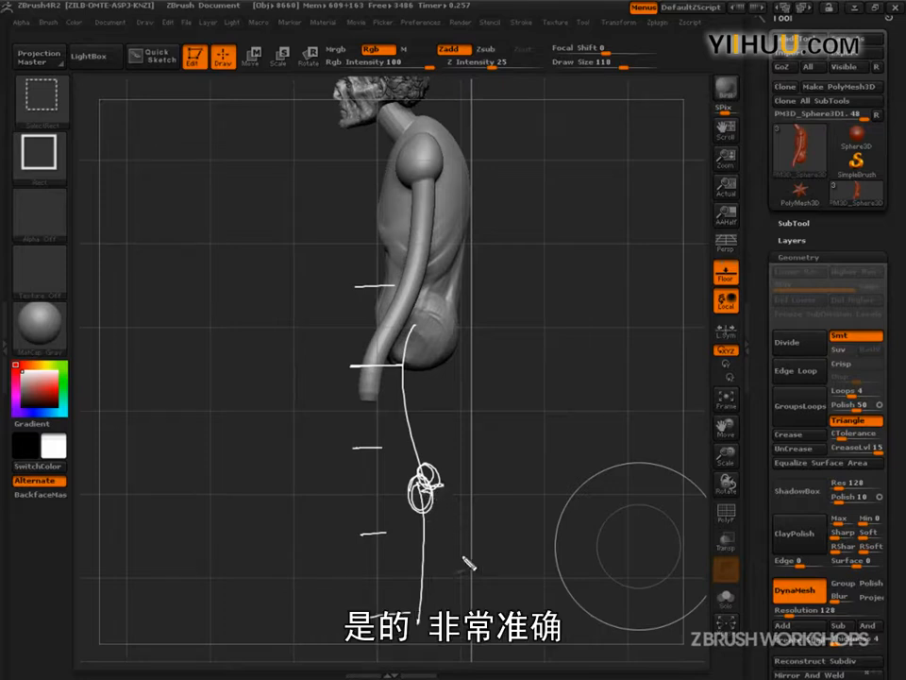
pyautogui.press('Escape')
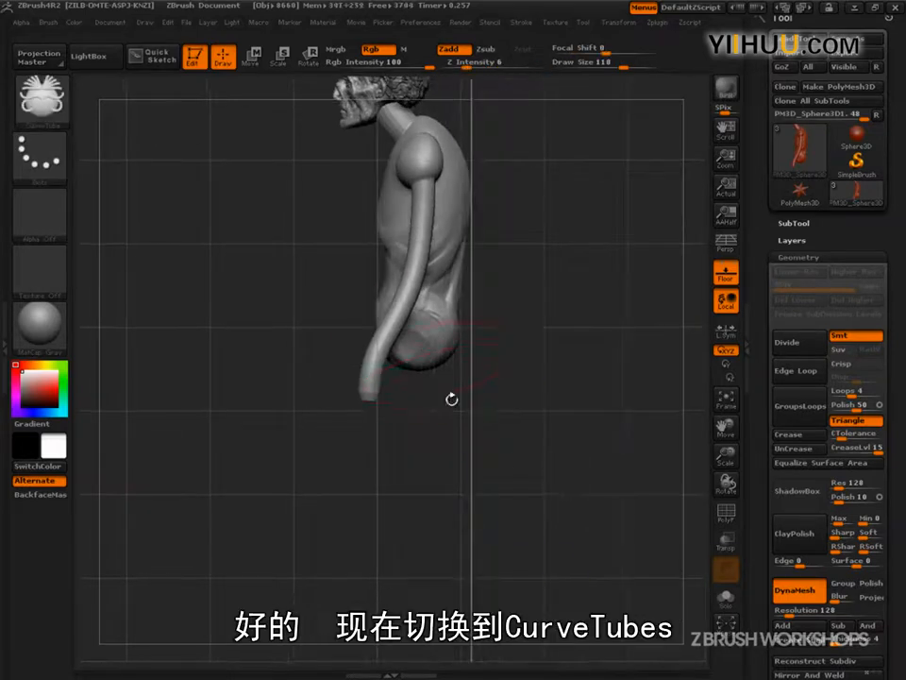
# Set the draw size to 44 and draw a slightly curved thigh tube from the hip down to the knee, redrawing it once.
pyautogui.press('s')
pyautogui.moveTo(422, 346); pyautogui.dragTo(395, 344)
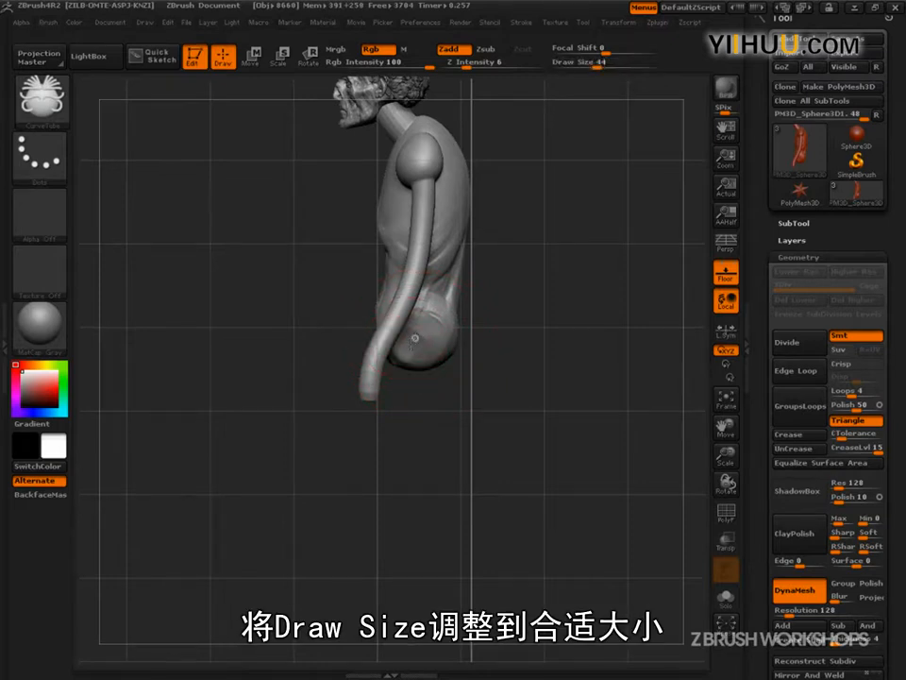
pyautogui.moveTo(430, 487); pyautogui.dragTo(429, 490)
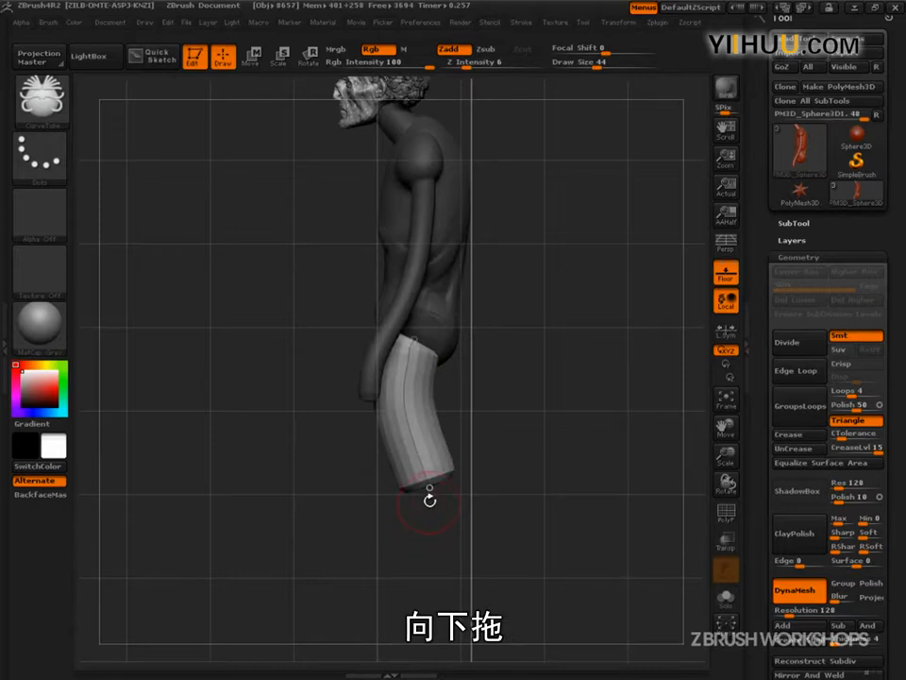
pyautogui.hotkey('ctrl', 'z')
pyautogui.moveTo(413, 341); pyautogui.dragTo(413, 390)
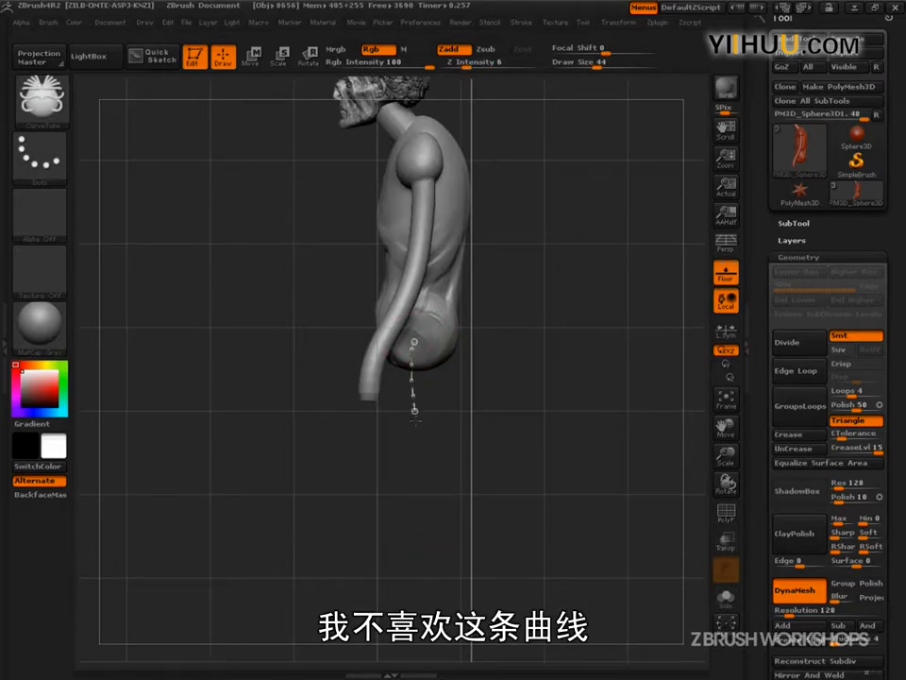
pyautogui.moveTo(431, 488); pyautogui.dragTo(432, 489)
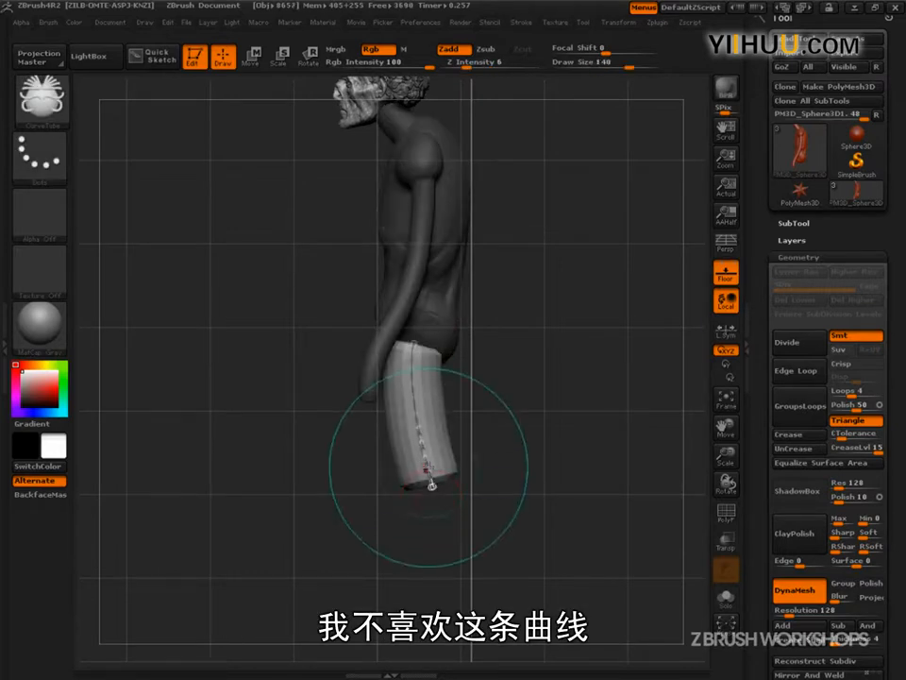
# Update the thigh tubes with draw size 38 to make them thinner, and delete their curve.
pyautogui.press('s')
pyautogui.moveTo(497, 418); pyautogui.dragTo(528, 418)
pyautogui.moveTo(430, 444); pyautogui.dragTo(418, 444)
pyautogui.moveTo(332, 521)
pyautogui.mouseDown()
pyautogui.moveTo(401, 520)
pyautogui.moveTo(431, 462)
pyautogui.mouseUp()
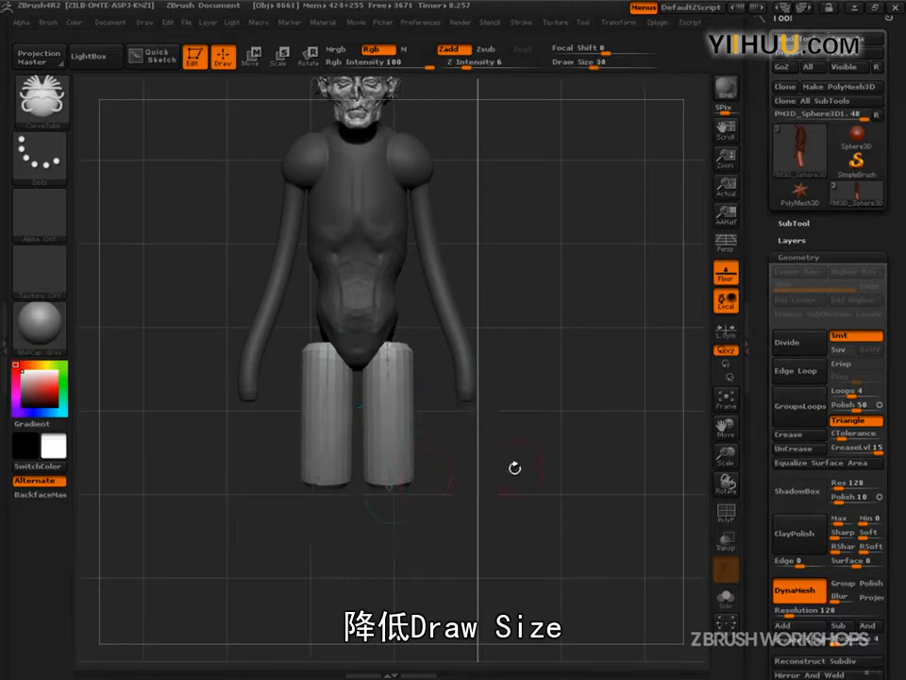
pyautogui.moveTo(516, 468)
pyautogui.mouseDown()
pyautogui.moveTo(500, 471)
pyautogui.moveTo(562, 495)
pyautogui.moveTo(572, 527)
pyautogui.moveTo(592, 443)
pyautogui.mouseUp()
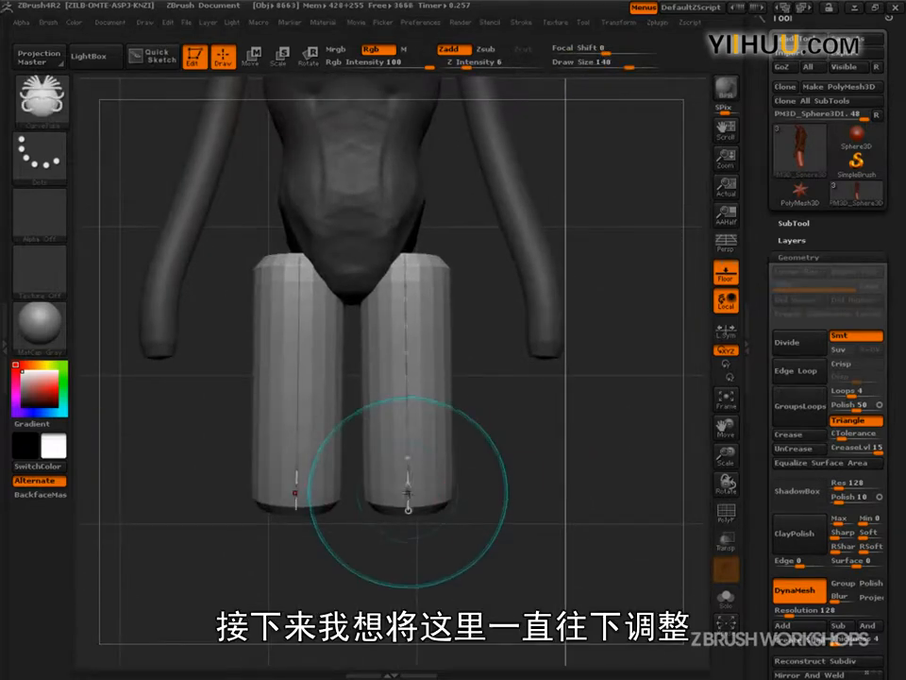
pyautogui.moveTo(841, 225); pyautogui.dragTo(839, 393)
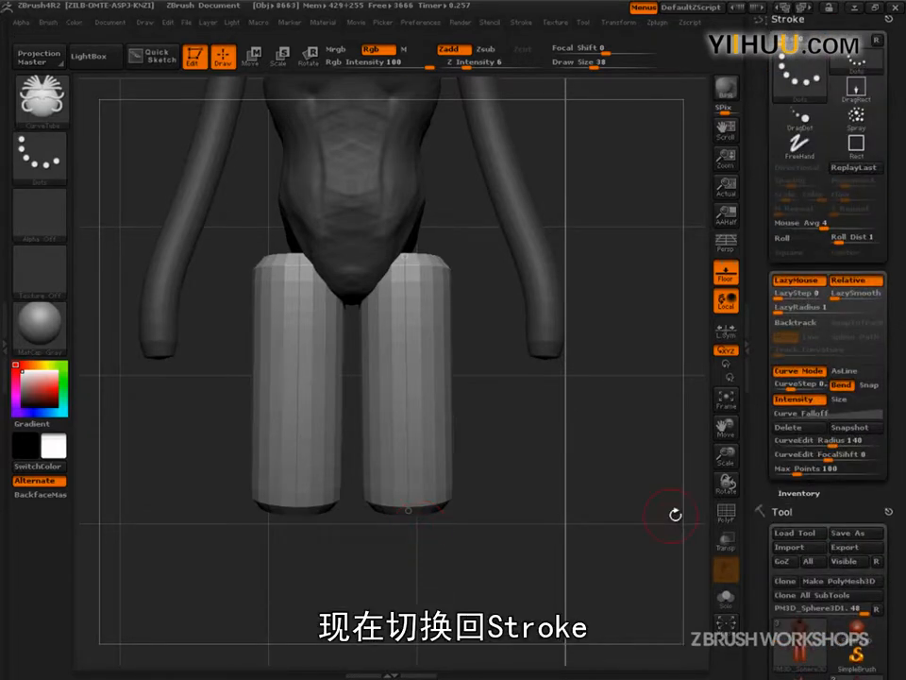
pyautogui.click(804, 430)
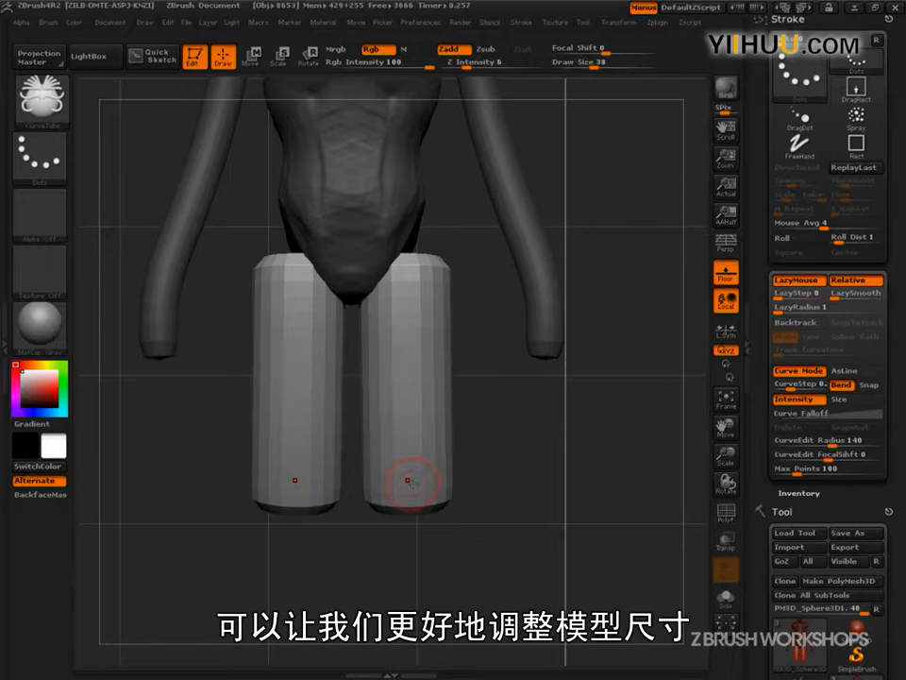
# Set the draw size to 125 and smooth the thigh tubes inward so they taper toward the knees.
pyautogui.press('s')
pyautogui.moveTo(420, 478)
pyautogui.mouseDown()
pyautogui.moveTo(454, 478)
pyautogui.moveTo(411, 479)
pyautogui.mouseUp()
pyautogui.moveTo(543, 480)
pyautogui.mouseDown()
pyautogui.moveTo(472, 480)
pyautogui.moveTo(471, 466)
pyautogui.moveTo(456, 470)
pyautogui.mouseUp()
pyautogui.moveTo(604, 472)
pyautogui.keyDown('shift'); pyautogui.mouseDown()
pyautogui.moveTo(529, 472)
pyautogui.moveTo(581, 472)
pyautogui.moveTo(533, 472)
pyautogui.moveTo(516, 461)
pyautogui.moveTo(516, 441)
pyautogui.moveTo(516, 457)
pyautogui.mouseUp(); pyautogui.keyUp('shift')
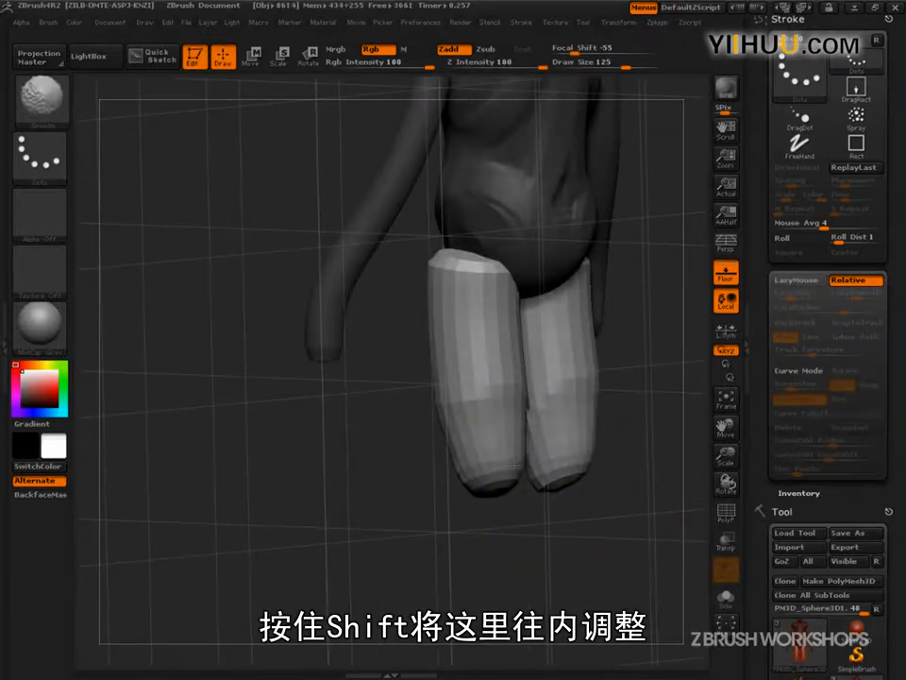
pyautogui.moveTo(439, 513)
pyautogui.mouseDown()
pyautogui.moveTo(485, 512)
pyautogui.moveTo(483, 430)
pyautogui.moveTo(522, 413)
pyautogui.mouseUp()
pyautogui.moveTo(565, 439); pyautogui.dragTo(503, 441)
pyautogui.moveTo(451, 416)
pyautogui.keyDown('shift'); pyautogui.mouseDown()
pyautogui.moveTo(440, 374)
pyautogui.moveTo(451, 362)
pyautogui.mouseUp(); pyautogui.keyUp('shift')
pyautogui.moveTo(547, 394)
pyautogui.mouseDown()
pyautogui.moveTo(575, 396)
pyautogui.moveTo(588, 423)
pyautogui.mouseUp()
pyautogui.keyDown('alt'); pyautogui.moveTo(537, 318); pyautogui.dragTo(522, 433); pyautogui.keyUp('alt')
# Switch to the Move brush and pull the upper ends of the thighs up along the sides of the pelvis.
pyautogui.press('b')
pyautogui.press('m')
pyautogui.press('v')
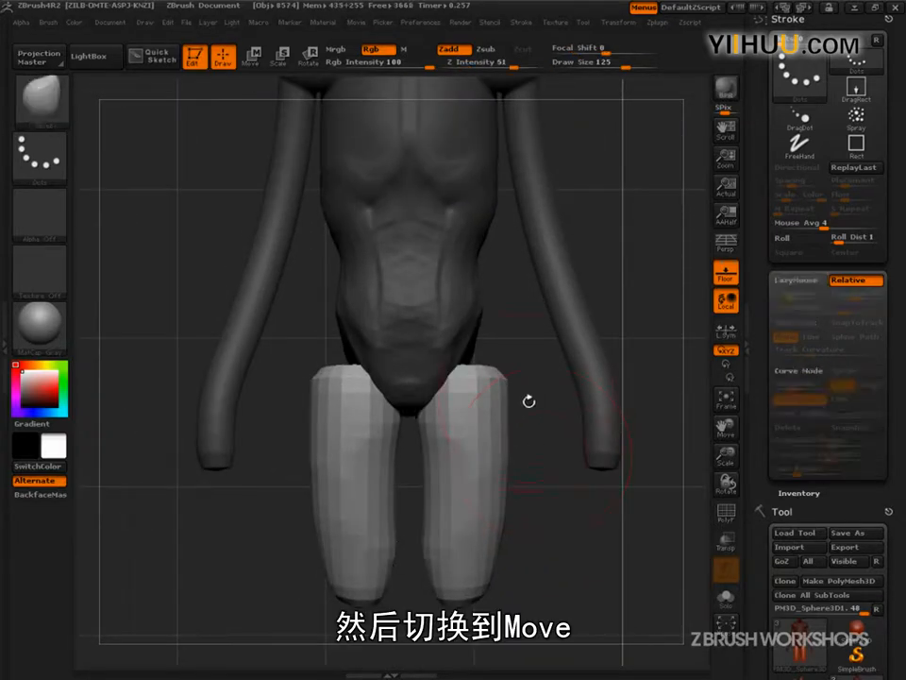
pyautogui.moveTo(477, 377); pyautogui.dragTo(470, 281)
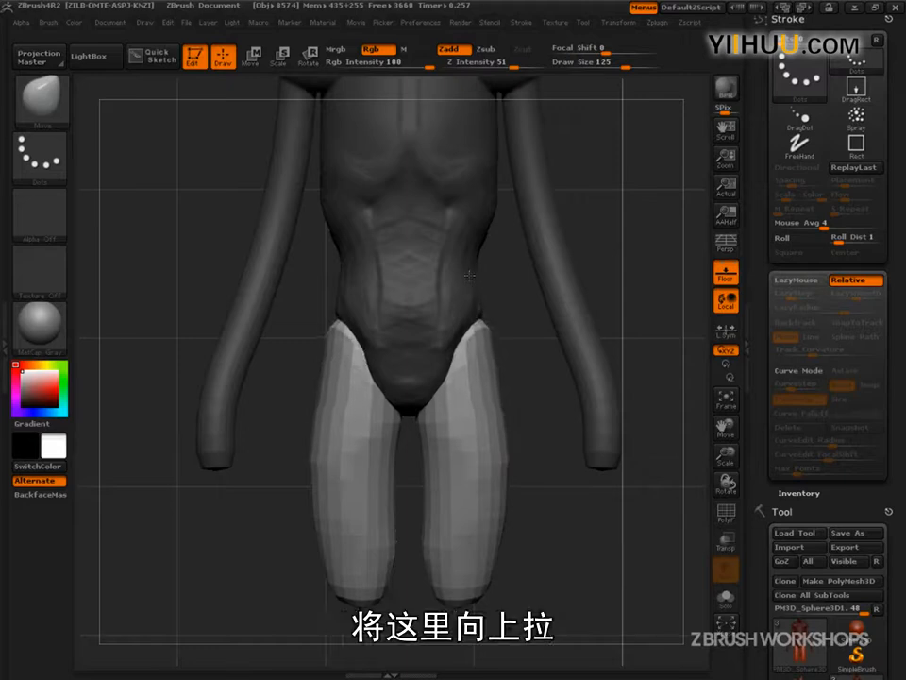
pyautogui.moveTo(467, 342)
pyautogui.mouseDown()
pyautogui.moveTo(456, 348)
pyautogui.moveTo(467, 353)
pyautogui.mouseUp()
pyautogui.moveTo(638, 300); pyautogui.dragTo(421, 338)
# Shape the upper thighs around the side and back of the pelvis with the Move brush to start forming the buttocks.
pyautogui.moveTo(530, 355)
pyautogui.mouseDown()
pyautogui.moveTo(549, 345)
pyautogui.moveTo(569, 387)
pyautogui.mouseUp()
pyautogui.moveTo(656, 401)
pyautogui.mouseDown()
pyautogui.moveTo(570, 397)
pyautogui.moveTo(587, 387)
pyautogui.mouseUp()
pyautogui.keyDown('shift'); pyautogui.moveTo(493, 502); pyautogui.dragTo(355, 529); pyautogui.keyUp('shift')
pyautogui.moveTo(473, 379); pyautogui.dragTo(483, 362)
pyautogui.moveTo(411, 385)
pyautogui.mouseDown()
pyautogui.moveTo(307, 402)
pyautogui.moveTo(406, 397)
pyautogui.mouseUp()
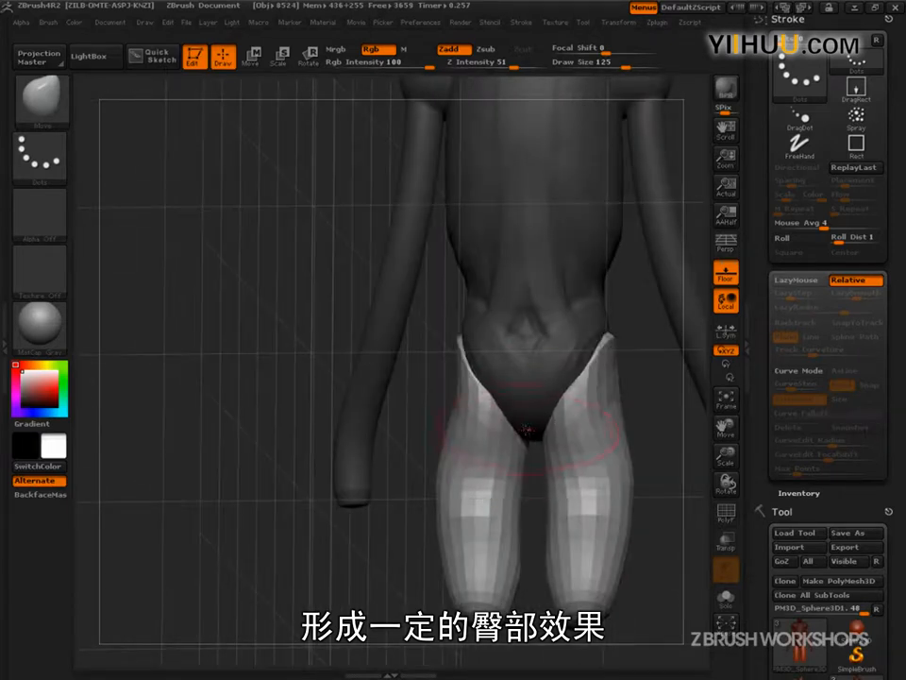
# Build up more of the buttocks at the rear tops of the thighs with the Inflat brush at draw size 171.
pyautogui.press('b')
pyautogui.press('i')
pyautogui.press('n')
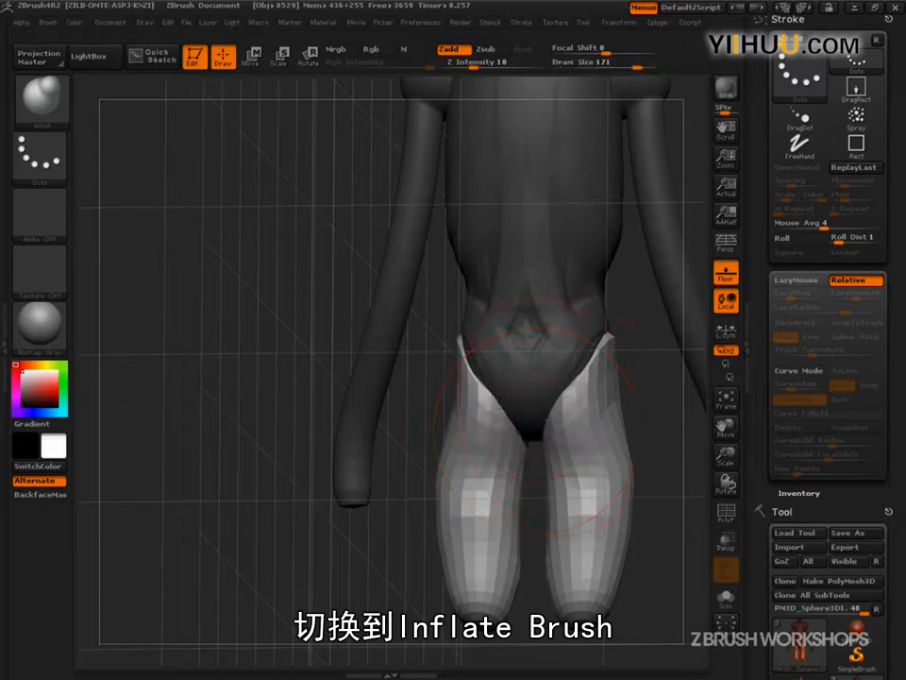
pyautogui.moveTo(538, 398)
pyautogui.mouseDown()
pyautogui.moveTo(520, 476)
pyautogui.moveTo(585, 362)
pyautogui.mouseUp()
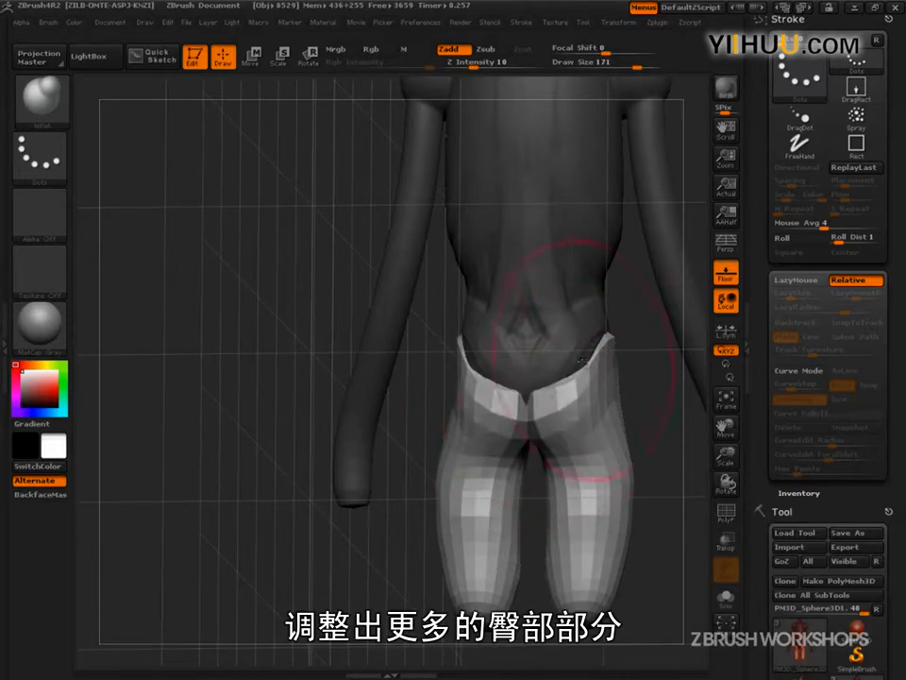
# Switch back to the Move brush and adjust the upper edges of the thighs at the back of the hips.
pyautogui.press('b')
pyautogui.press('m')
pyautogui.press('v')
pyautogui.moveTo(659, 393); pyautogui.dragTo(634, 397)
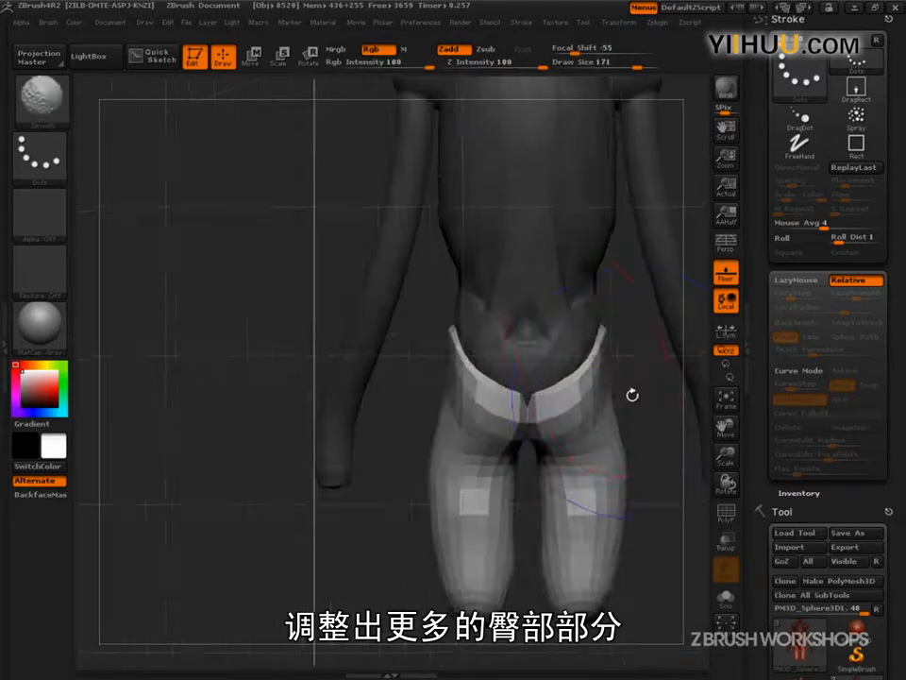
pyautogui.moveTo(588, 342)
pyautogui.mouseDown()
pyautogui.moveTo(606, 327)
pyautogui.moveTo(589, 330)
pyautogui.mouseUp()
pyautogui.moveTo(533, 420)
pyautogui.mouseDown()
pyautogui.moveTo(511, 441)
pyautogui.moveTo(466, 404)
pyautogui.moveTo(433, 406)
pyautogui.mouseUp()
# Set the draw size to 90 and fit the front upper edges of the thighs against the pelvis.
pyautogui.press('s')
pyautogui.moveTo(452, 385); pyautogui.dragTo(460, 378)
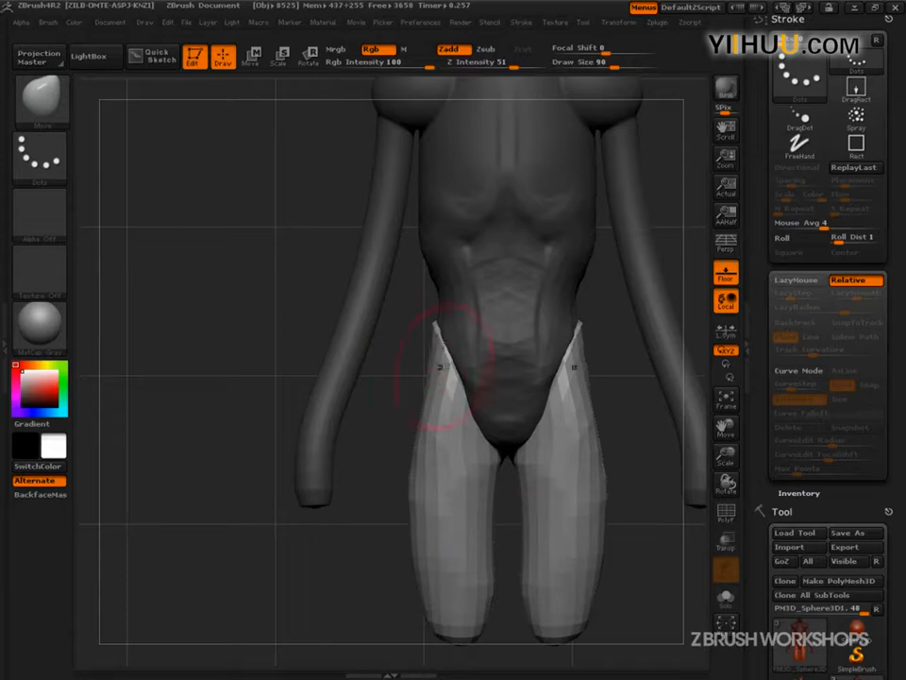
pyautogui.moveTo(617, 403); pyautogui.dragTo(559, 414)
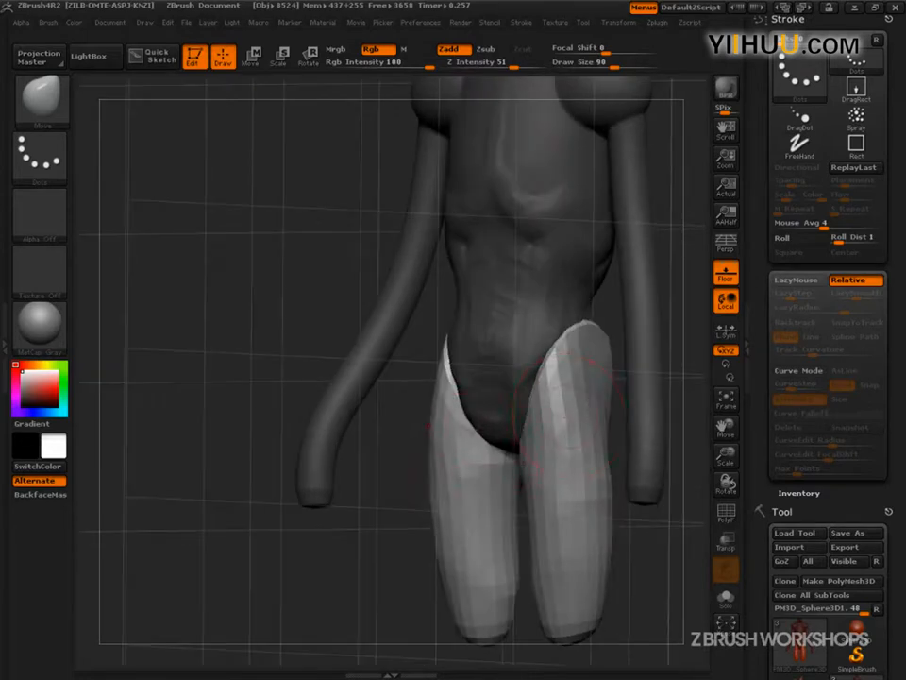
pyautogui.moveTo(408, 547); pyautogui.dragTo(455, 542)
# Inflate the rear of the upper thighs with the Inflat brush at draw size 149.
pyautogui.press('b')
pyautogui.press('d')
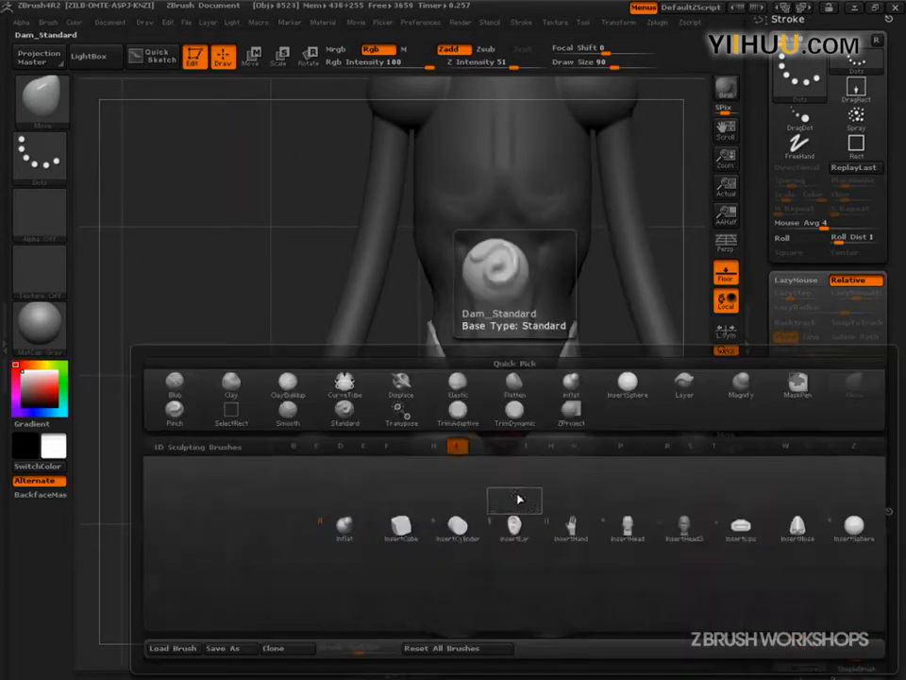
pyautogui.press('s')
pyautogui.press('s')
pyautogui.moveTo(516, 481)
pyautogui.mouseDown()
pyautogui.moveTo(533, 482)
pyautogui.moveTo(507, 484)
pyautogui.moveTo(515, 493)
pyautogui.mouseUp()
pyautogui.moveTo(625, 525); pyautogui.dragTo(522, 524)
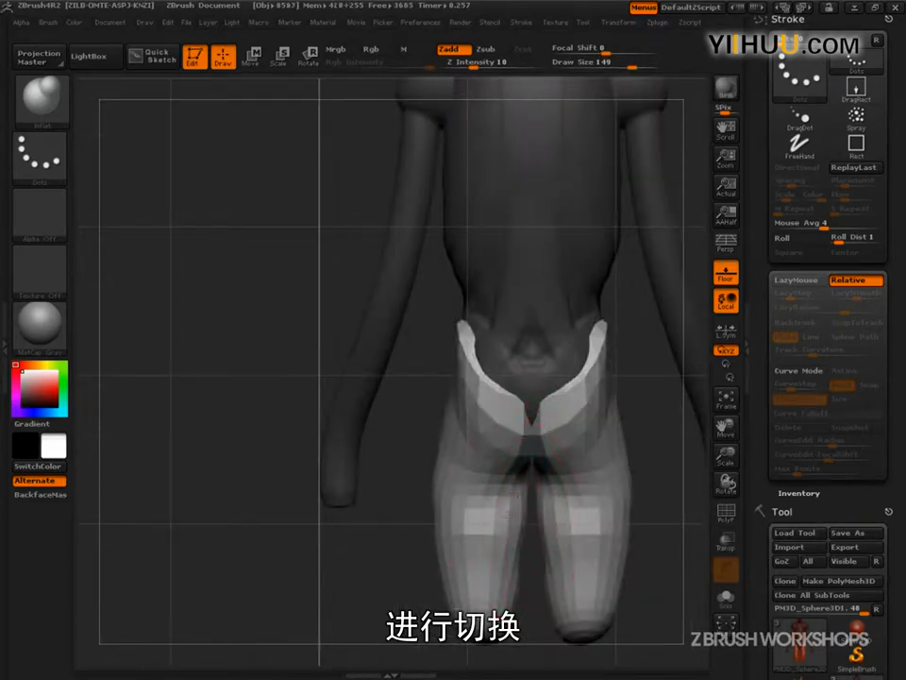
pyautogui.moveTo(383, 557); pyautogui.dragTo(485, 548)
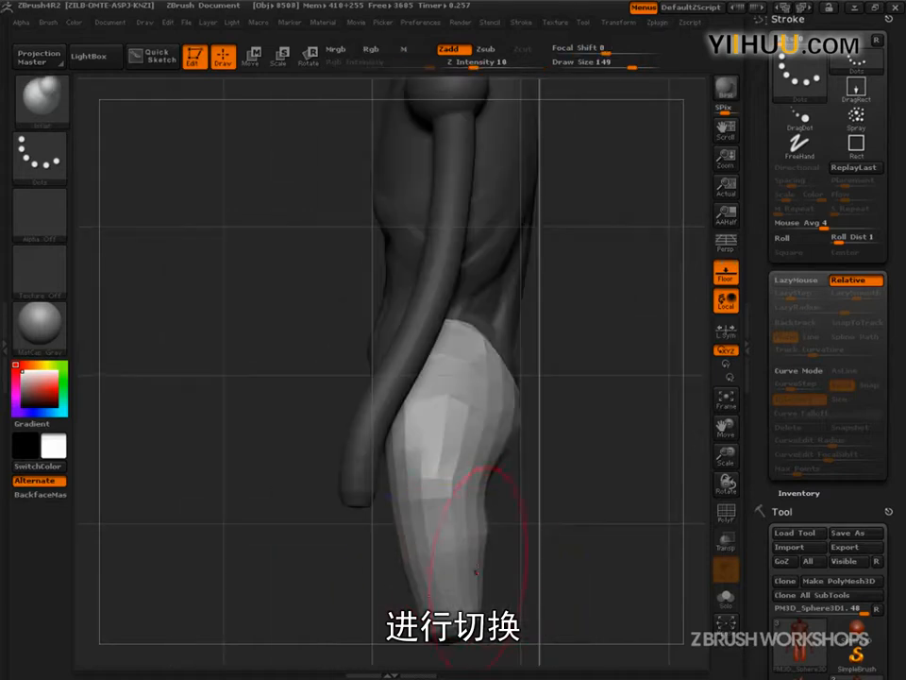
# Pull the lower ends of the thighs down to knee level with the Move brush at draw size 205.
pyautogui.keyDown('alt'); pyautogui.moveTo(591, 557); pyautogui.dragTo(599, 389); pyautogui.keyUp('alt')
pyautogui.press('b')
pyautogui.press('m')
pyautogui.press('v')
pyautogui.press('s')
pyautogui.moveTo(464, 470)
pyautogui.mouseDown()
pyautogui.moveTo(478, 472)
pyautogui.moveTo(471, 522)
pyautogui.moveTo(466, 510)
pyautogui.moveTo(492, 546)
pyautogui.mouseUp()
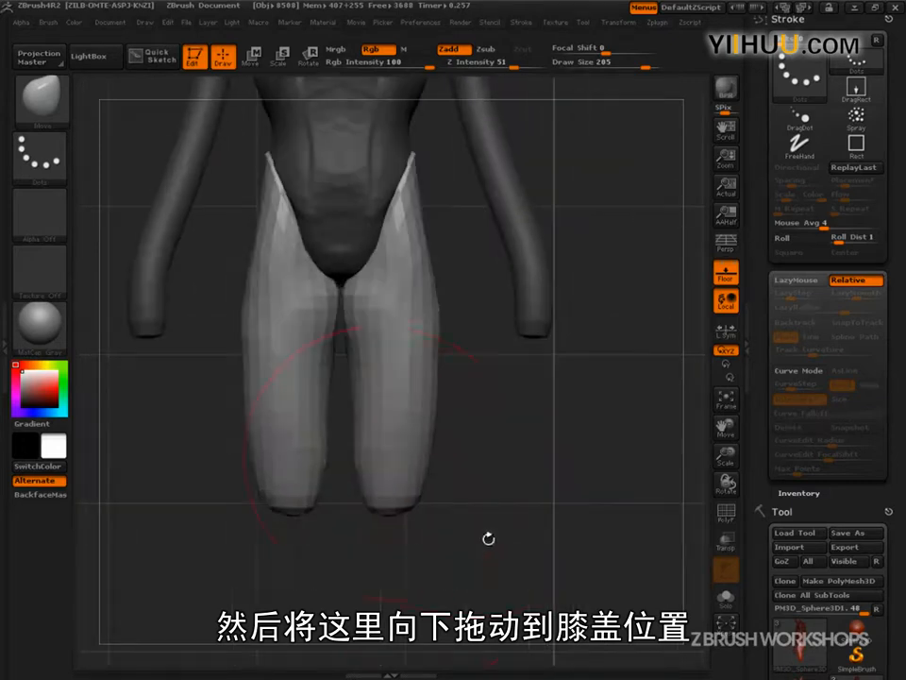
# Refine the front outline of both thighs with the Move brush at draw sizes 180 and 127, tapering them towards the knees.
pyautogui.press('s')
pyautogui.moveTo(383, 468)
pyautogui.mouseDown()
pyautogui.moveTo(363, 471)
pyautogui.moveTo(366, 442)
pyautogui.mouseUp()
pyautogui.press('s')
pyautogui.moveTo(433, 417)
pyautogui.mouseDown()
pyautogui.moveTo(451, 417)
pyautogui.moveTo(446, 386)
pyautogui.mouseUp()
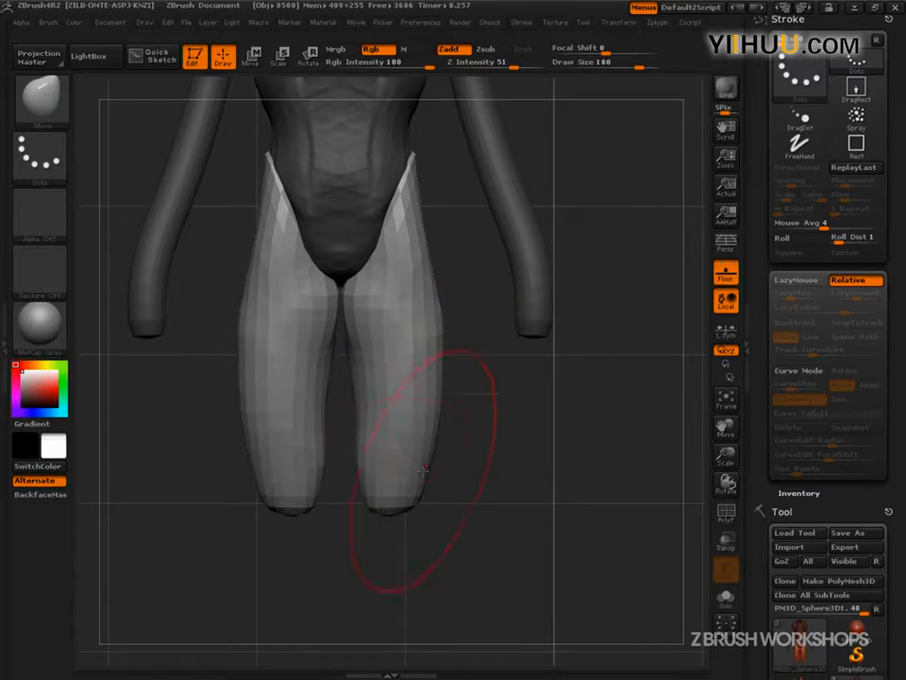
pyautogui.keyDown('alt'); pyautogui.moveTo(494, 508); pyautogui.dragTo(555, 531); pyautogui.keyUp('alt')
pyautogui.press('s')
pyautogui.moveTo(444, 530); pyautogui.dragTo(422, 532)
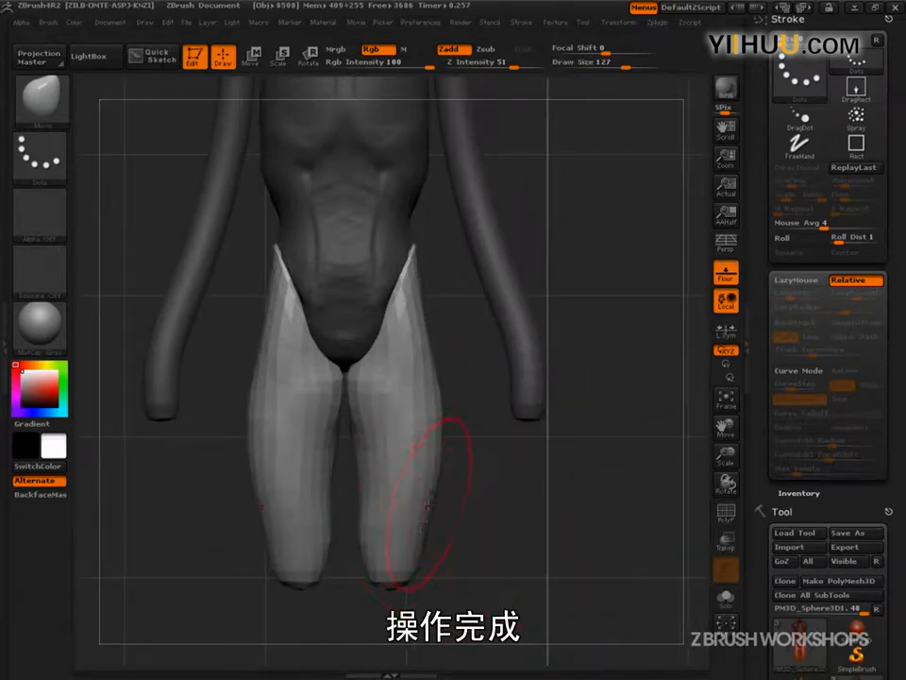
pyautogui.keyDown('alt'); pyautogui.moveTo(508, 513); pyautogui.dragTo(498, 453); pyautogui.keyUp('alt')
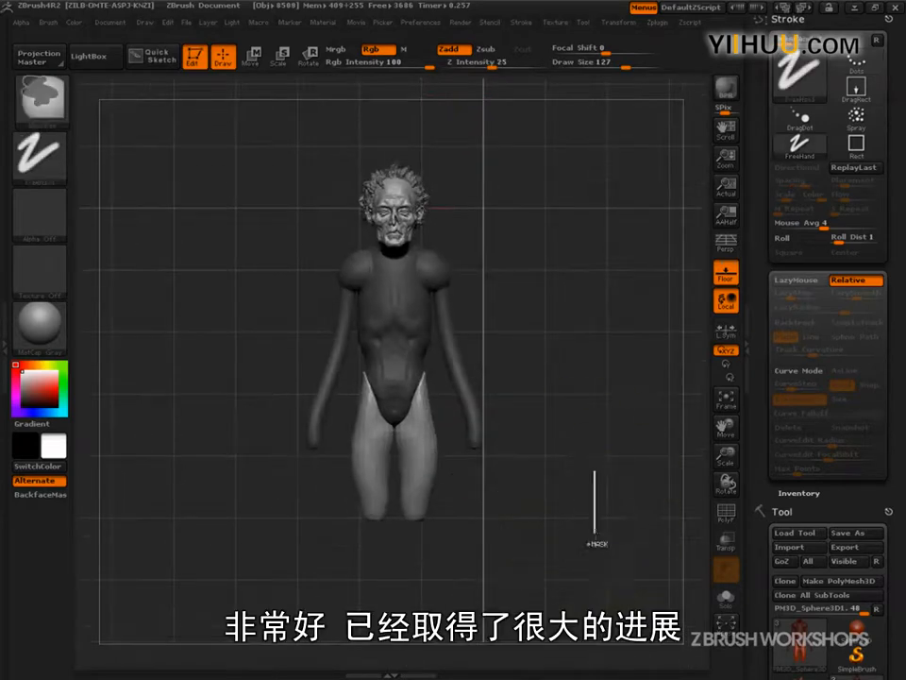
# Clear the mask and remesh with DynaMesh to merge the thighs into the body, and check the result in polyframe view.
pyautogui.keyDown('ctrl'); pyautogui.moveTo(582, 495); pyautogui.dragTo(613, 559); pyautogui.keyUp('ctrl')
pyautogui.moveTo(599, 450)
pyautogui.keyDown('ctrl'); pyautogui.mouseDown()
pyautogui.moveTo(613, 585)
pyautogui.moveTo(624, 550)
pyautogui.moveTo(558, 551)
pyautogui.mouseUp(); pyautogui.keyUp('ctrl')
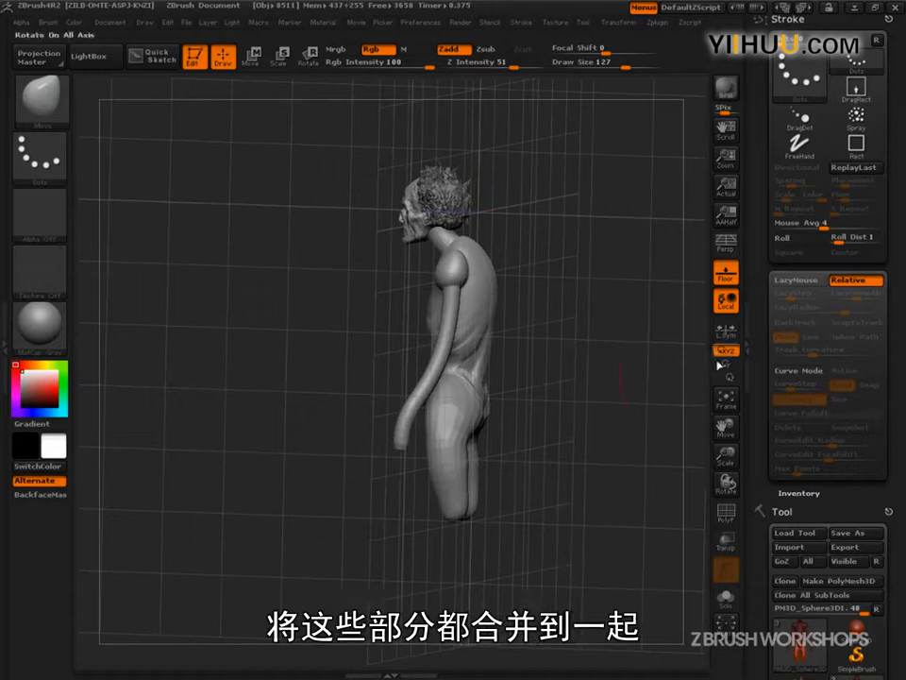
pyautogui.click(728, 280)
pyautogui.hotkey('shift', 'f')
pyautogui.moveTo(583, 514)
pyautogui.mouseDown()
pyautogui.moveTo(617, 549)
pyautogui.moveTo(604, 583)
pyautogui.mouseUp()
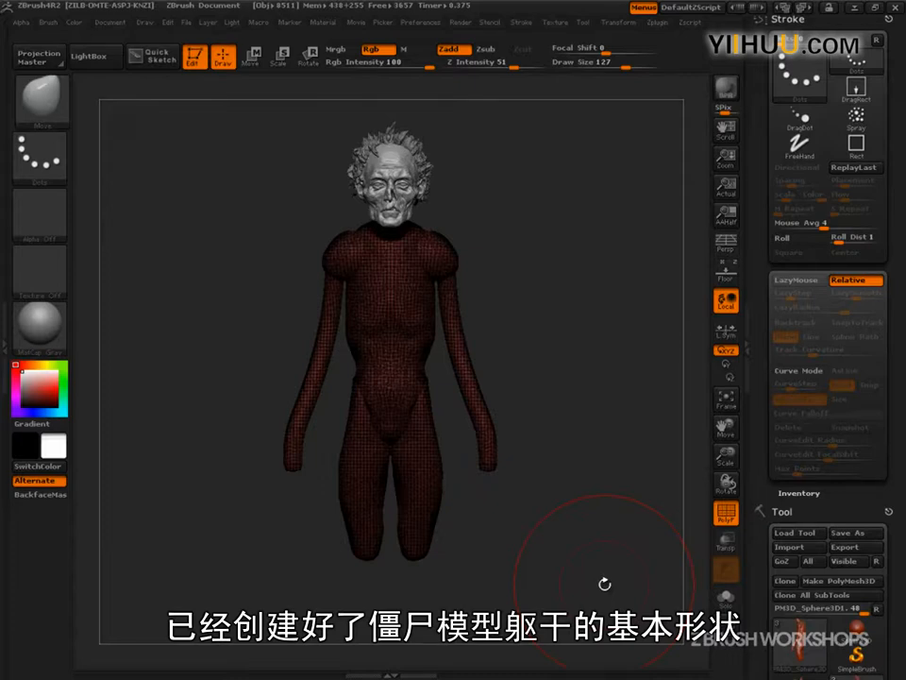
pyautogui.hotkey('shift', 'p')
pyautogui.keyDown('alt'); pyautogui.moveTo(577, 490); pyautogui.dragTo(562, 465); pyautogui.keyUp('alt')
pyautogui.hotkey('shift', 'f')
# Insert a small sphere with the InsertSphere brush at the lower end of the thigh and move it into place as the knee.
pyautogui.click(43, 101)
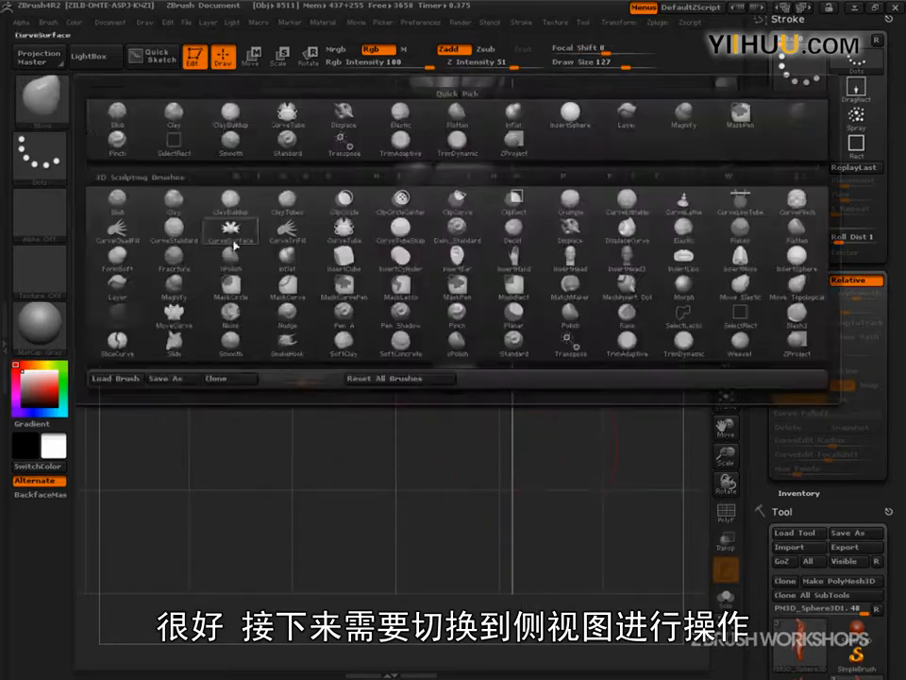
pyautogui.click(795, 266)
pyautogui.moveTo(585, 394)
pyautogui.mouseDown()
pyautogui.moveTo(536, 407)
pyautogui.moveTo(474, 387)
pyautogui.moveTo(482, 437)
pyautogui.mouseUp()
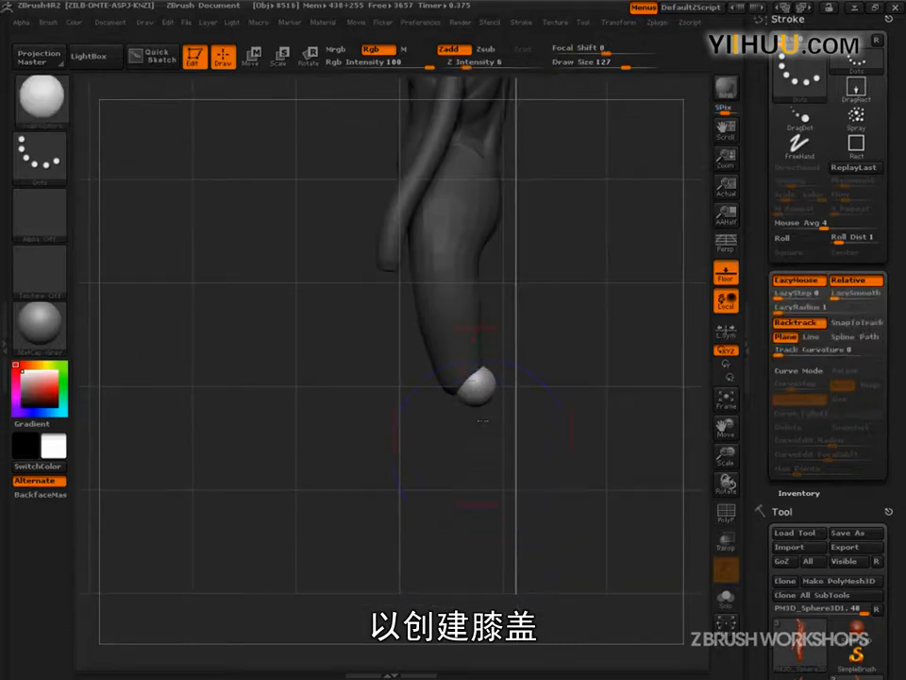
pyautogui.press('w')
pyautogui.moveTo(473, 389); pyautogui.dragTo(583, 373)
pyautogui.moveTo(529, 381); pyautogui.dragTo(513, 383)
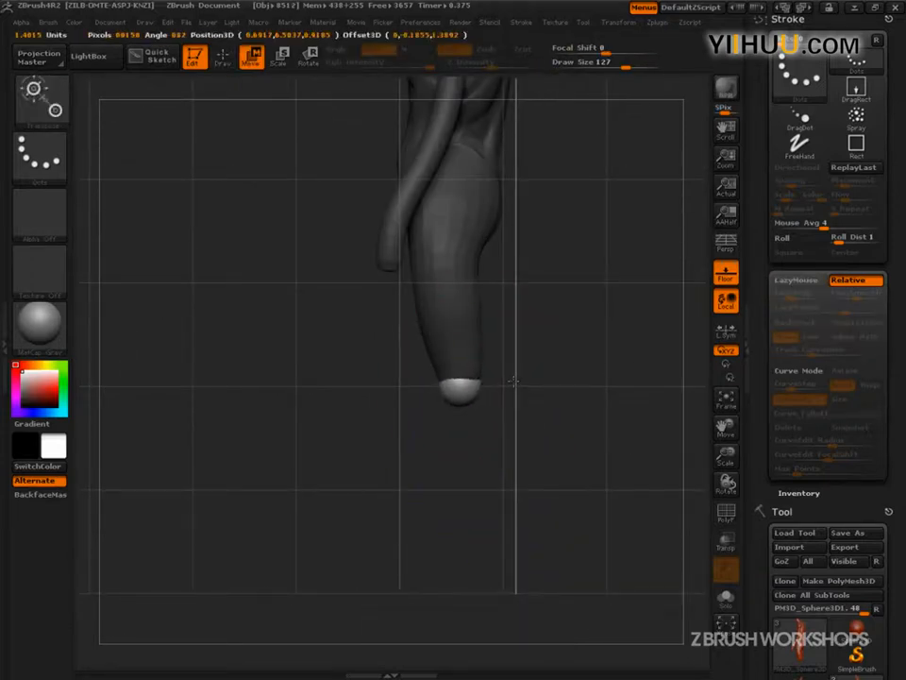
# Try to reposition the knee spheres with the Transpose move line.
pyautogui.moveTo(465, 460); pyautogui.dragTo(492, 453)
pyautogui.moveTo(449, 390); pyautogui.dragTo(568, 391)
pyautogui.moveTo(510, 390); pyautogui.dragTo(562, 389)
pyautogui.hotkey('ctrl', 'z')
pyautogui.press('q')
# Draw a CurveTube from the bottom of the knee down to ankle level in side view at draw size 76 for the lower leg.
pyautogui.moveTo(608, 451); pyautogui.dragTo(559, 467)
pyautogui.click(62, 122)
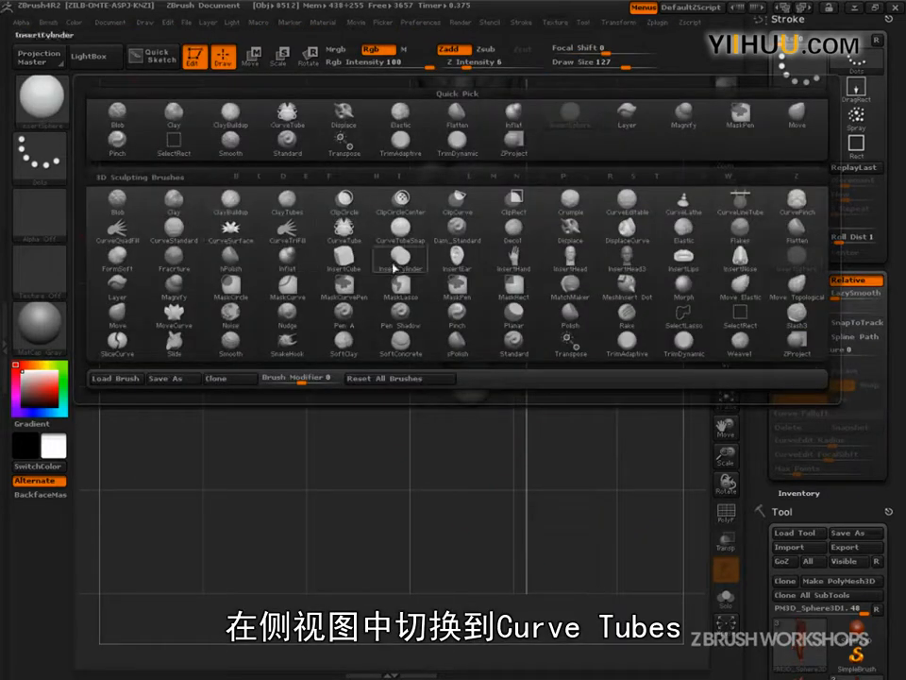
pyautogui.click(343, 226)
pyautogui.press('s')
pyautogui.moveTo(489, 426); pyautogui.dragTo(480, 424)
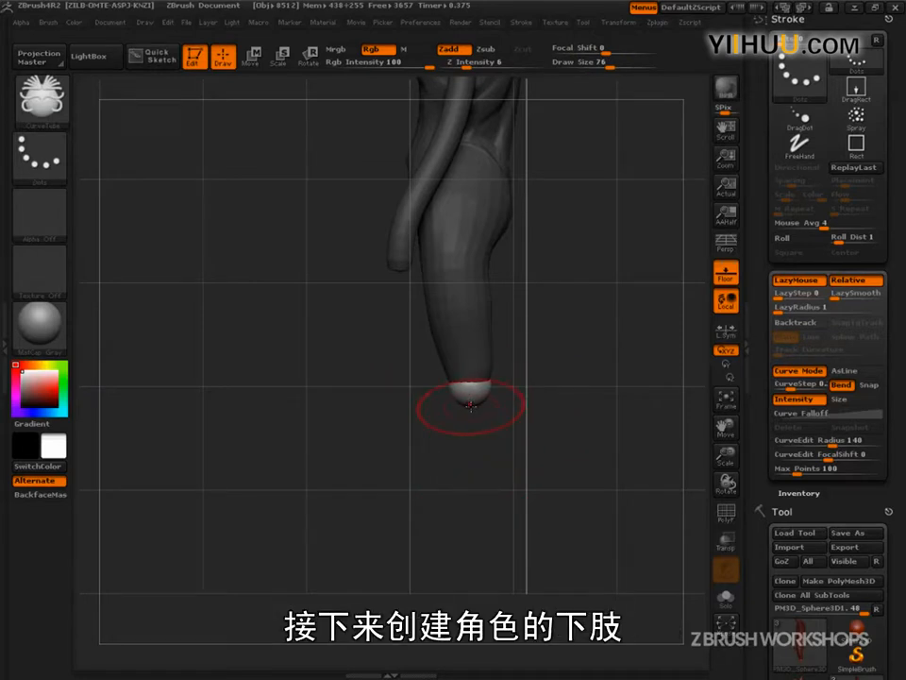
pyautogui.moveTo(471, 407); pyautogui.dragTo(482, 545)
pyautogui.moveTo(473, 592); pyautogui.dragTo(473, 590)
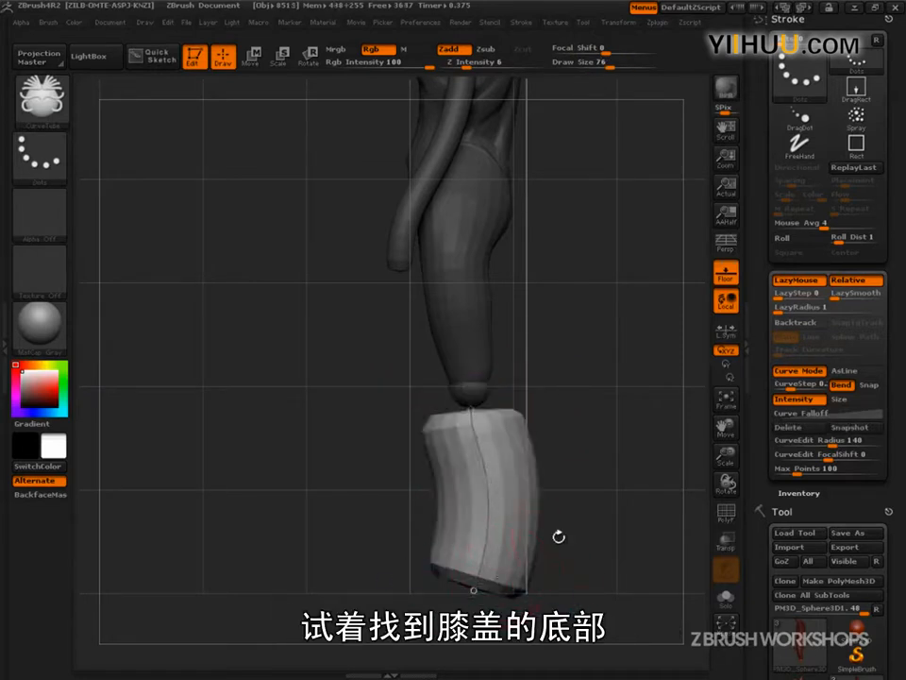
# Slim the lower-leg tubes by updating the curve's size and fit their upper ends against the knee spheres.
pyautogui.press('s')
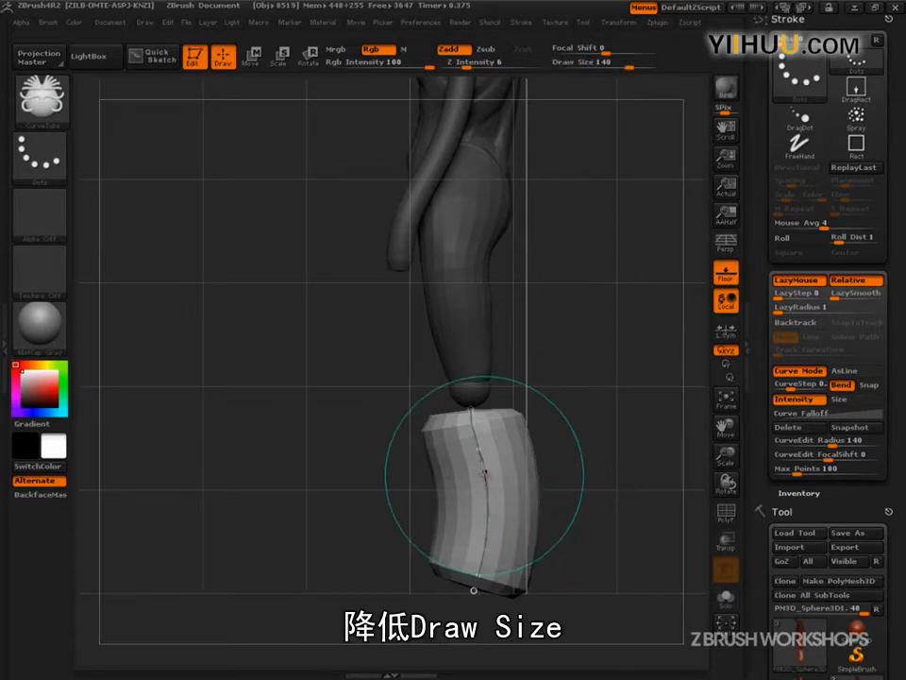
pyautogui.click(484, 474)
pyautogui.moveTo(471, 413); pyautogui.dragTo(474, 402)
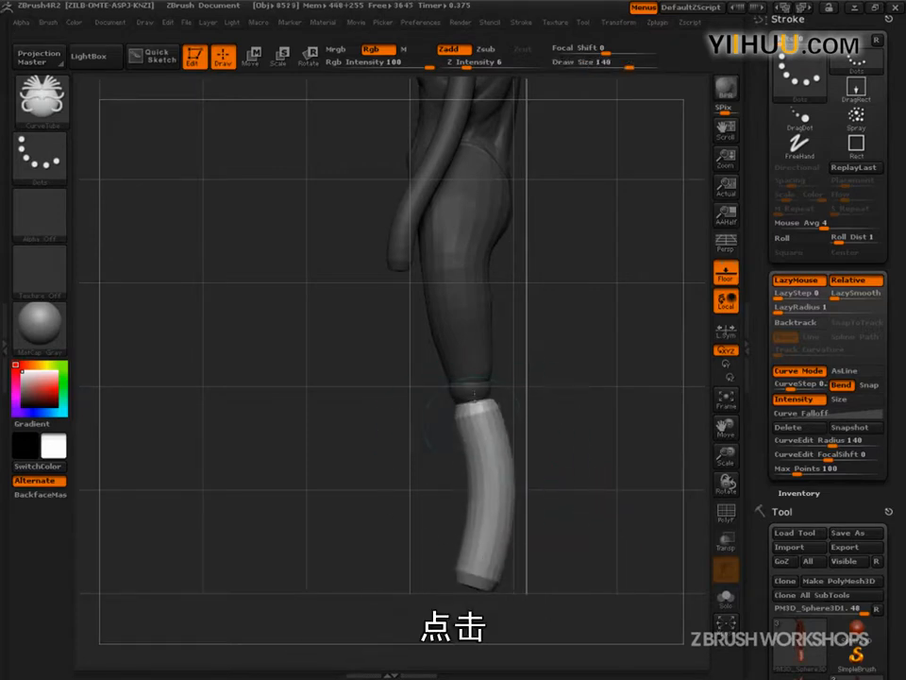
pyautogui.keyDown('shift'); pyautogui.moveTo(384, 473); pyautogui.dragTo(447, 385); pyautogui.keyUp('shift')
pyautogui.press('s')
pyautogui.moveTo(509, 418); pyautogui.dragTo(546, 418)
pyautogui.click(450, 397)
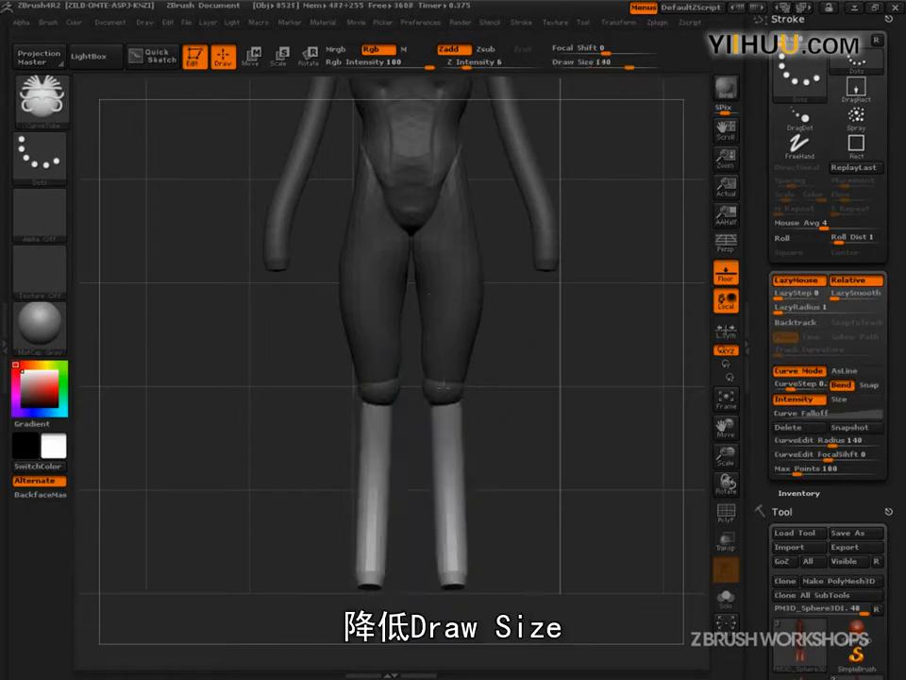
# Shift the lower-leg curves' bottom ends inward, and straighten and lengthen the tubes downward at draw size 88.
pyautogui.moveTo(453, 589); pyautogui.dragTo(434, 588)
pyautogui.moveTo(540, 530)
pyautogui.mouseDown()
pyautogui.moveTo(508, 544)
pyautogui.moveTo(561, 526)
pyautogui.mouseUp()
pyautogui.press('s')
pyautogui.moveTo(479, 495); pyautogui.dragTo(462, 494)
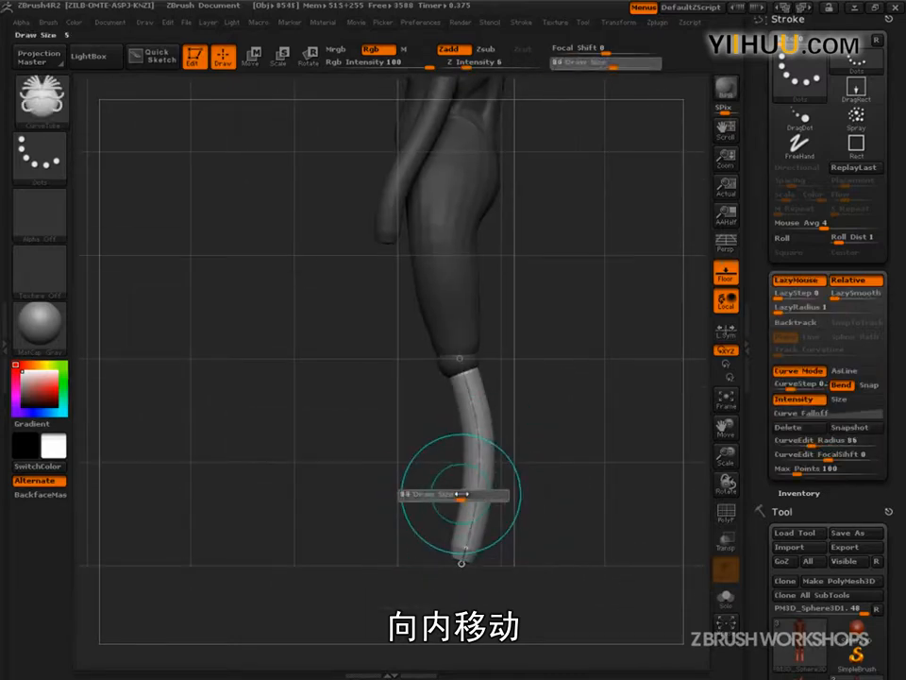
pyautogui.moveTo(479, 450); pyautogui.dragTo(463, 427)
pyautogui.moveTo(465, 555); pyautogui.dragTo(461, 606)
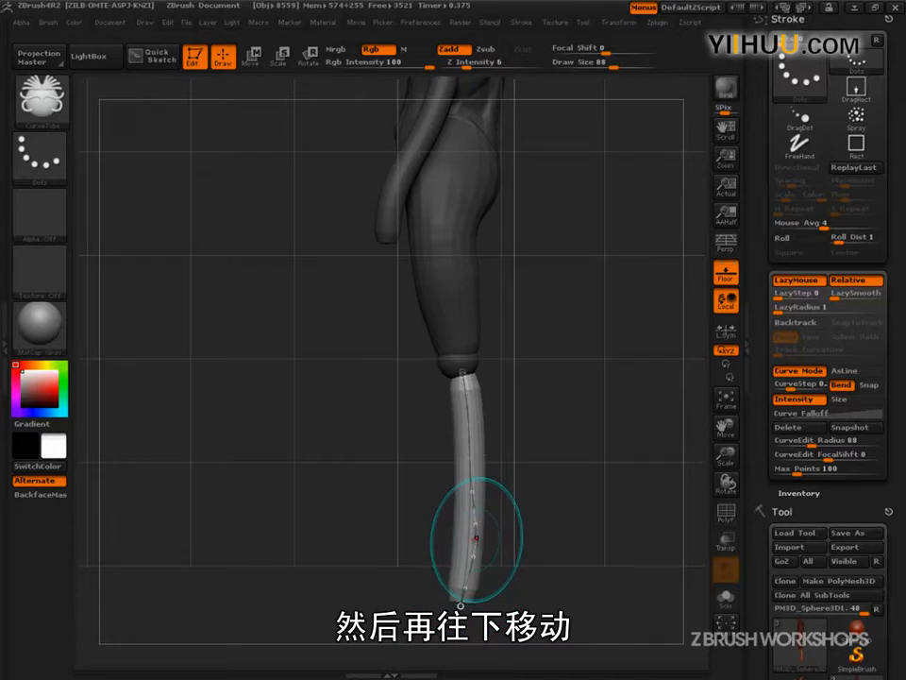
# Try to start another curve at the ankle with a smaller draw size, and delete the lower-leg curve that interferes.
pyautogui.moveTo(529, 543); pyautogui.dragTo(558, 549)
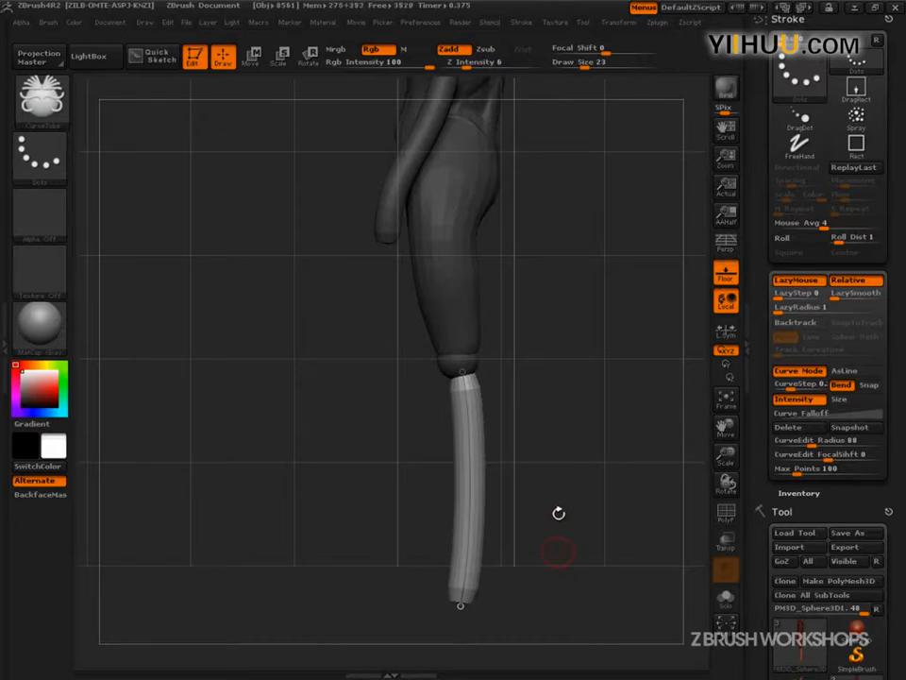
pyautogui.moveTo(564, 555)
pyautogui.mouseDown()
pyautogui.moveTo(585, 543)
pyautogui.moveTo(500, 532)
pyautogui.mouseUp()
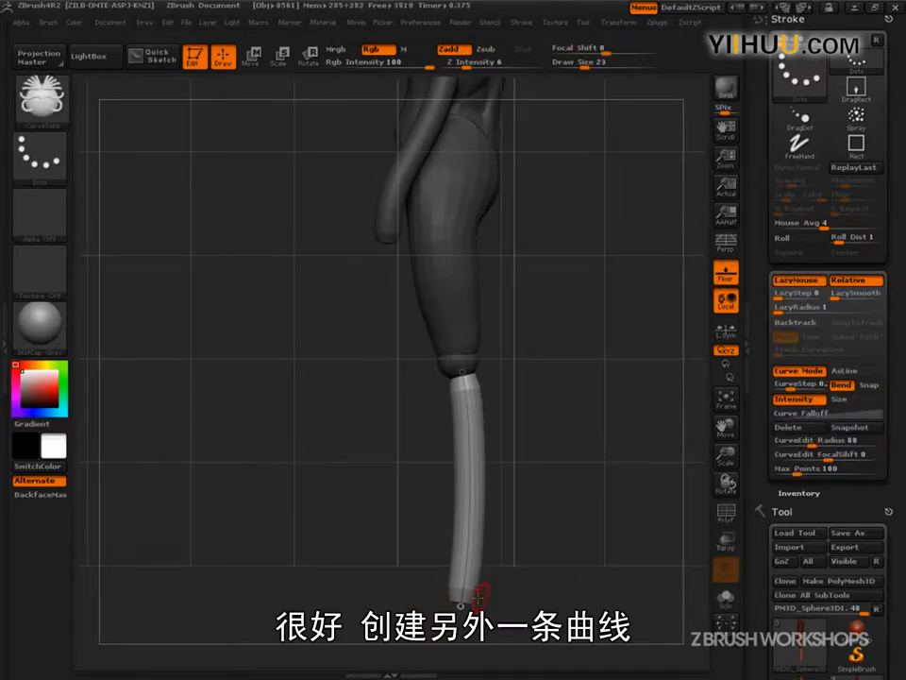
pyautogui.moveTo(451, 597); pyautogui.dragTo(445, 596)
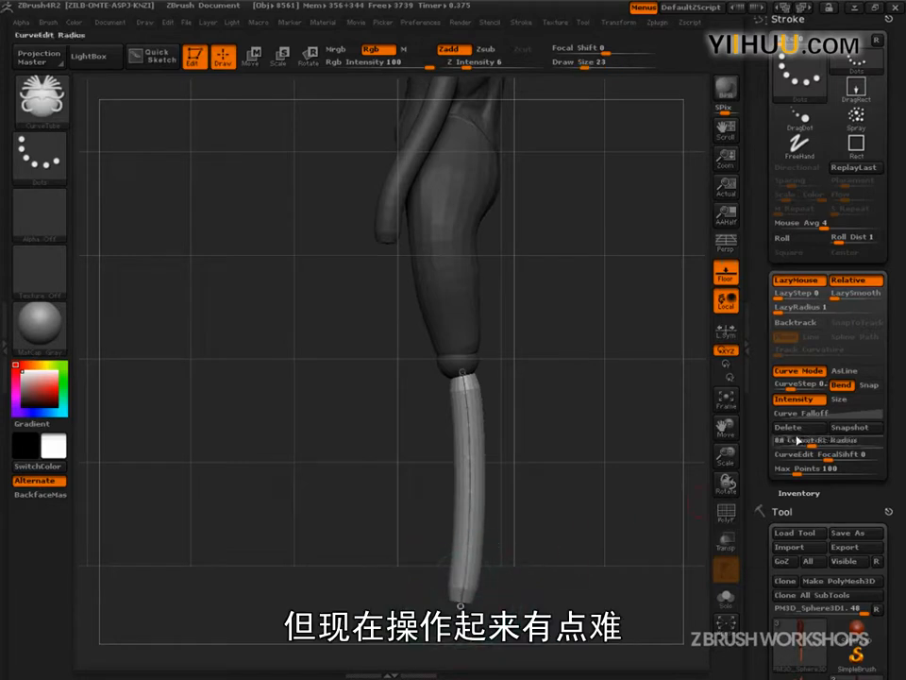
pyautogui.click(803, 428)
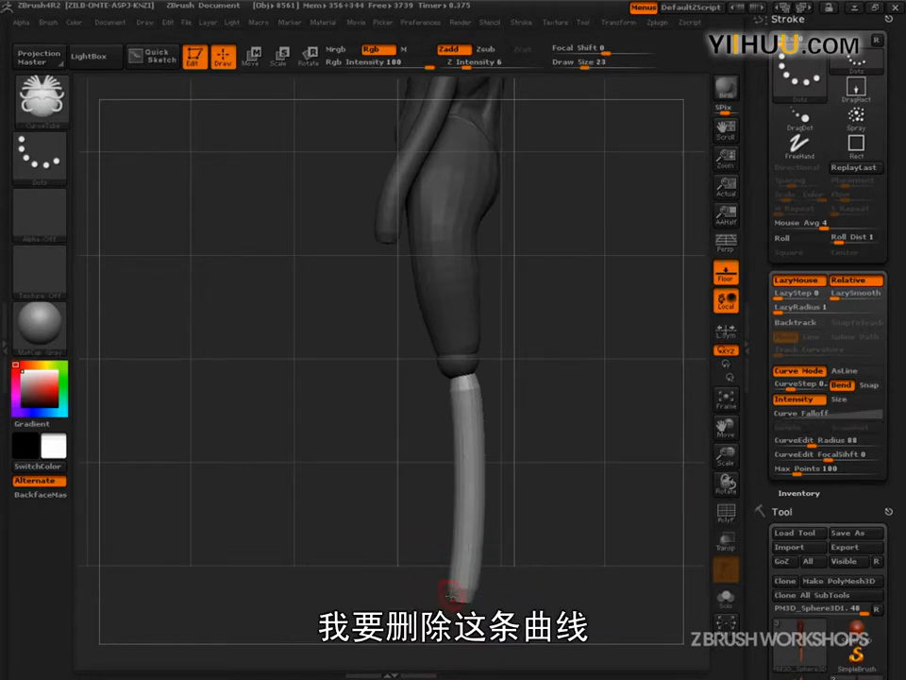
# Draw short CurveTube feet forward from the ankles and angle them outward by moving their heel and toe ends.
pyautogui.moveTo(404, 601); pyautogui.dragTo(382, 596)
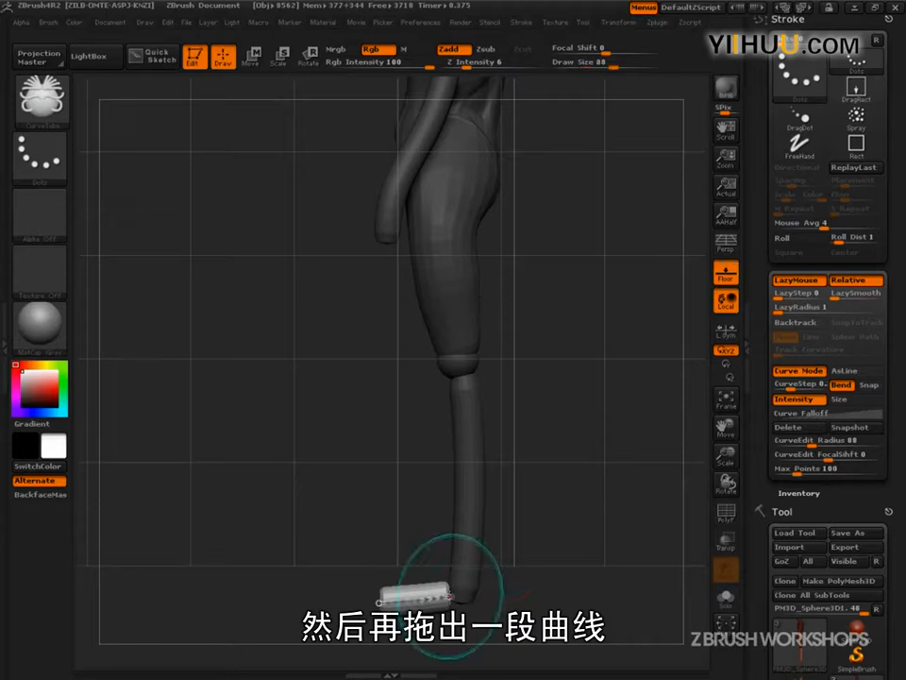
pyautogui.moveTo(492, 582)
pyautogui.mouseDown()
pyautogui.moveTo(607, 546)
pyautogui.moveTo(563, 567)
pyautogui.mouseUp()
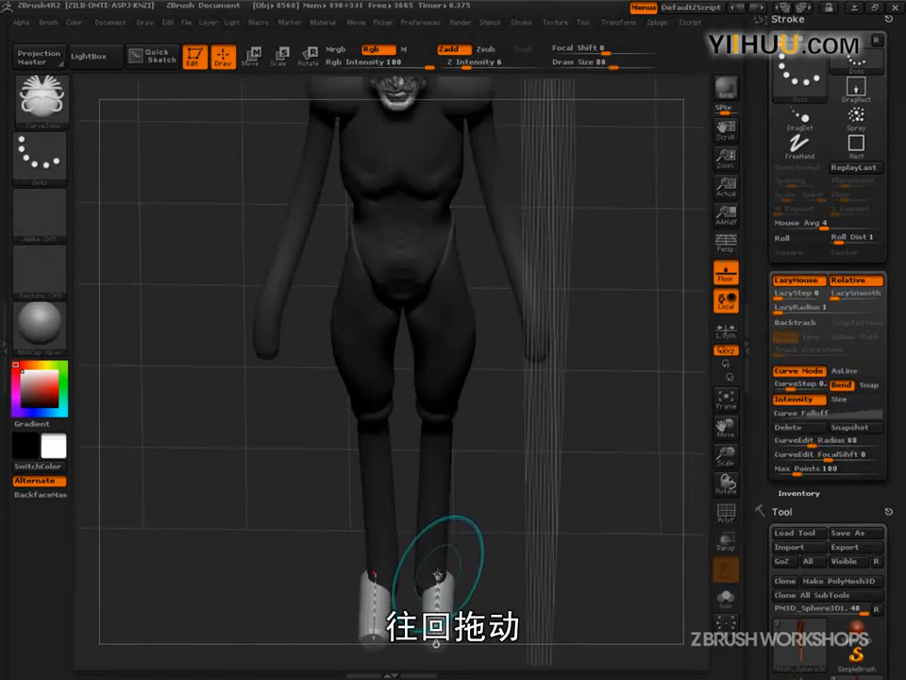
pyautogui.moveTo(440, 574); pyautogui.dragTo(430, 574)
pyautogui.moveTo(436, 637); pyautogui.dragTo(444, 639)
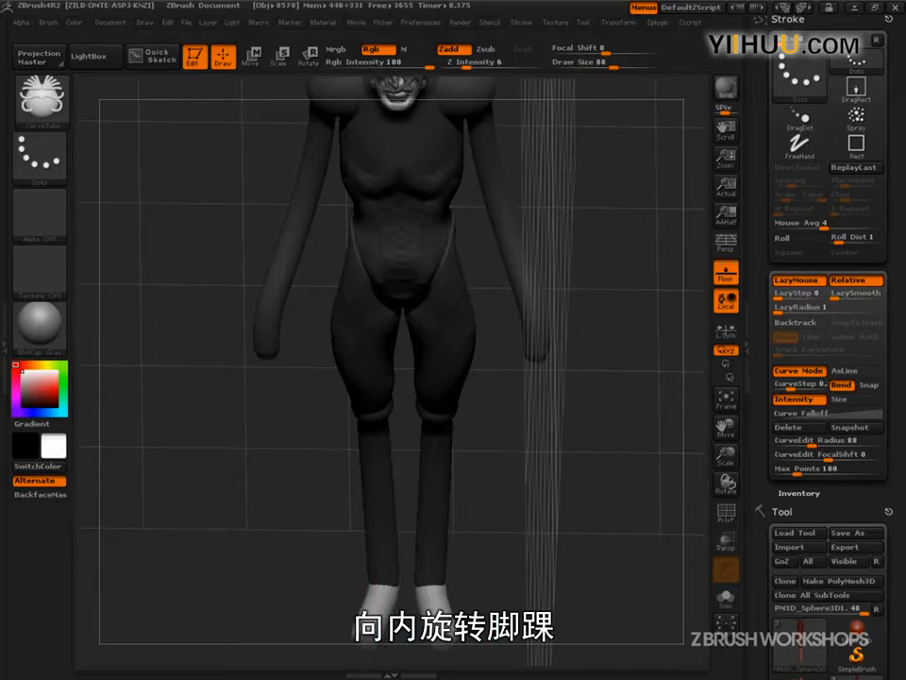
# Clear the mask from the body and hide the floor grid, viewing the legs from behind.
pyautogui.moveTo(502, 601)
pyautogui.mouseDown()
pyautogui.moveTo(539, 549)
pyautogui.moveTo(558, 576)
pyautogui.moveTo(572, 490)
pyautogui.moveTo(601, 529)
pyautogui.moveTo(625, 532)
pyautogui.moveTo(548, 515)
pyautogui.moveTo(541, 537)
pyautogui.moveTo(568, 560)
pyautogui.moveTo(558, 560)
pyautogui.mouseUp()
pyautogui.moveTo(609, 524); pyautogui.dragTo(679, 399)
pyautogui.click(730, 270)
pyautogui.moveTo(628, 477)
pyautogui.mouseDown()
pyautogui.moveTo(586, 506)
pyautogui.moveTo(581, 531)
pyautogui.moveTo(560, 530)
pyautogui.moveTo(616, 572)
pyautogui.moveTo(566, 575)
pyautogui.mouseUp()
pyautogui.press('s')
pyautogui.moveTo(559, 511); pyautogui.dragTo(583, 512)
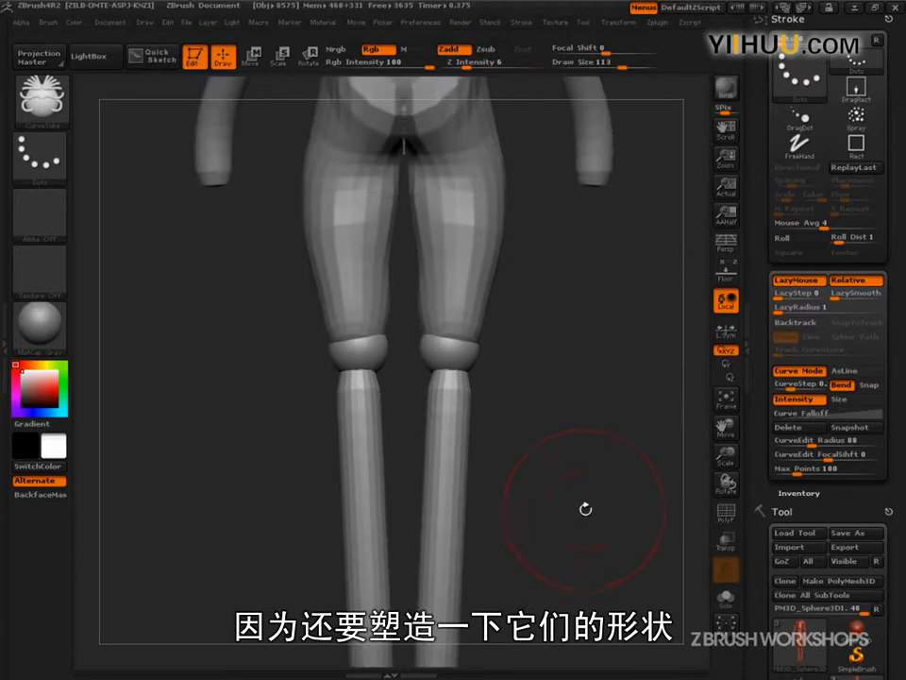
# Build up calf muscles on the backs of the lower legs with the Inflat brush at draw sizes 138 and 199, smoothing the surface.
pyautogui.press('b')
pyautogui.press('i')
pyautogui.press('n')
pyautogui.press('s')
pyautogui.moveTo(379, 470); pyautogui.dragTo(388, 471)
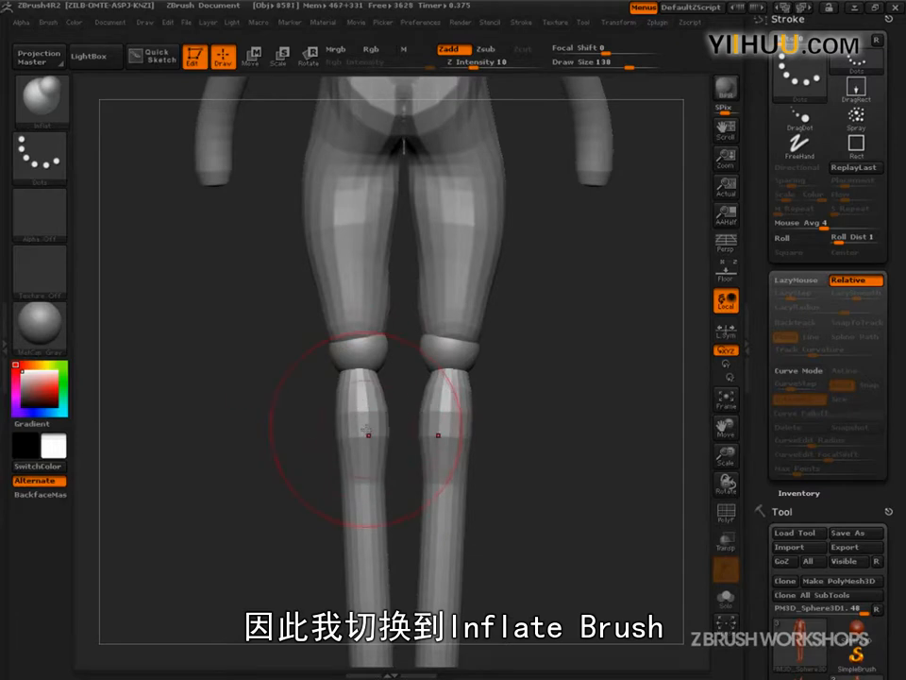
pyautogui.press('s')
pyautogui.moveTo(366, 429); pyautogui.dragTo(383, 430)
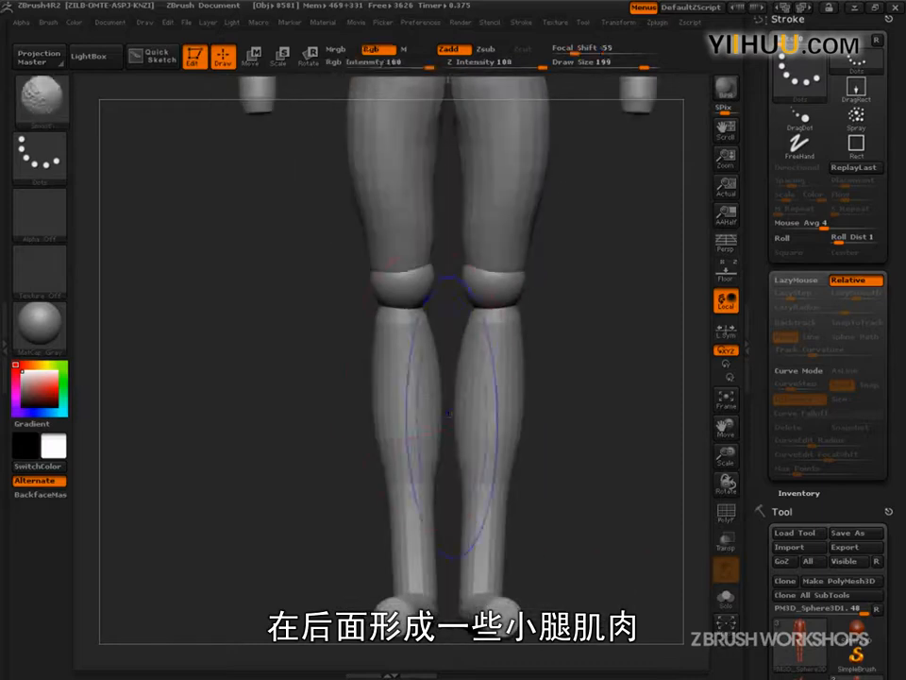
pyautogui.moveTo(357, 433); pyautogui.dragTo(411, 417)
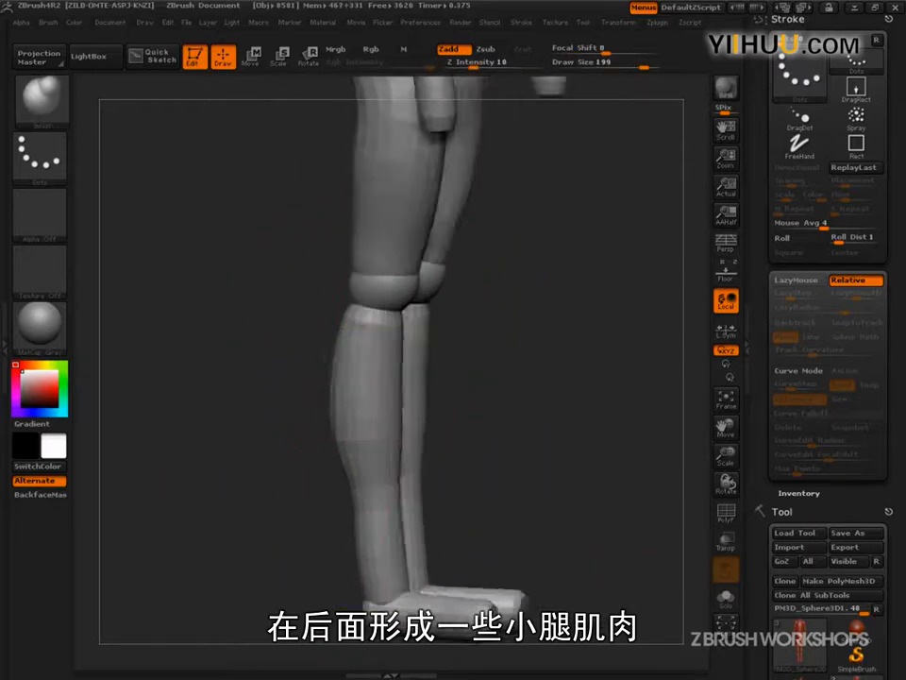
# Adjust the toe ends of the feet with the Move brush at draw size 133, lowering their upper surface.
pyautogui.moveTo(529, 529)
pyautogui.keyDown('shift'); pyautogui.mouseDown()
pyautogui.moveTo(582, 532)
pyautogui.moveTo(537, 410)
pyautogui.moveTo(587, 482)
pyautogui.mouseUp(); pyautogui.keyUp('shift')
pyautogui.press('b')
pyautogui.press('m')
pyautogui.press('v')
pyautogui.press('s')
pyautogui.press('s')
pyautogui.moveTo(555, 546); pyautogui.dragTo(478, 536)
pyautogui.moveTo(581, 462); pyautogui.dragTo(552, 490)
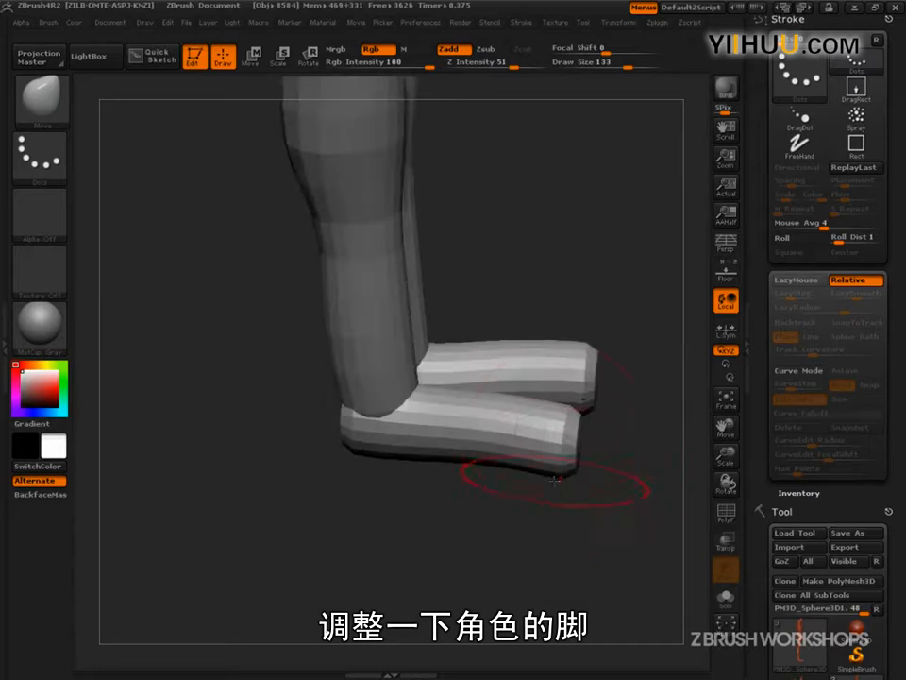
pyautogui.moveTo(562, 449); pyautogui.dragTo(563, 460)
pyautogui.moveTo(567, 504); pyautogui.dragTo(586, 477)
pyautogui.moveTo(562, 433); pyautogui.dragTo(564, 447)
pyautogui.moveTo(609, 493)
pyautogui.mouseDown()
pyautogui.moveTo(558, 493)
pyautogui.moveTo(498, 450)
pyautogui.mouseUp()
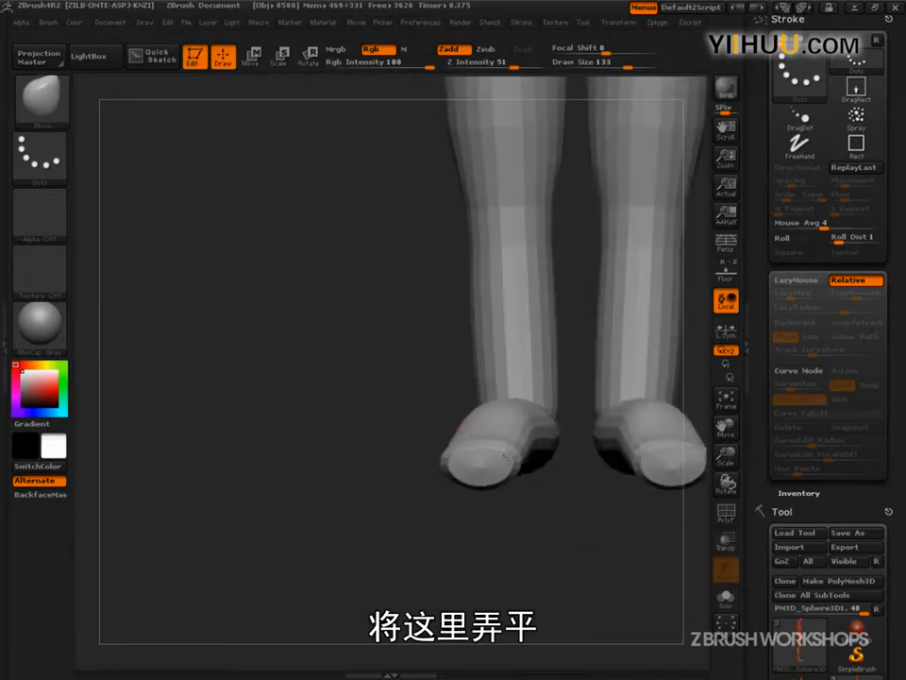
# Flatten the toe ends and refine the outline of the feet with the Move brush, reducing the draw size to 88.
pyautogui.moveTo(436, 535); pyautogui.dragTo(412, 536)
pyautogui.moveTo(597, 387); pyautogui.dragTo(599, 356)
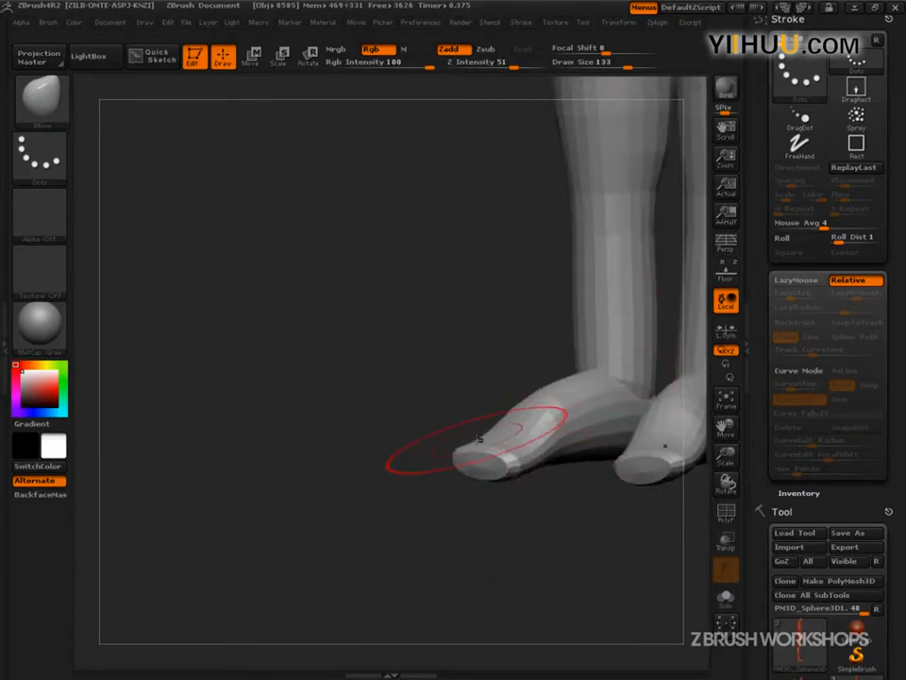
pyautogui.moveTo(609, 448)
pyautogui.mouseDown()
pyautogui.moveTo(593, 427)
pyautogui.moveTo(574, 465)
pyautogui.mouseUp()
pyautogui.press('s')
pyautogui.moveTo(572, 521)
pyautogui.mouseDown()
pyautogui.moveTo(508, 520)
pyautogui.moveTo(562, 513)
pyautogui.moveTo(487, 540)
pyautogui.mouseUp()
pyautogui.press('s')
pyautogui.moveTo(427, 477)
pyautogui.mouseDown()
pyautogui.moveTo(417, 468)
pyautogui.moveTo(438, 468)
pyautogui.mouseUp()
pyautogui.moveTo(420, 532); pyautogui.dragTo(477, 531)
pyautogui.moveTo(406, 477); pyautogui.dragTo(407, 469)
pyautogui.press('s')
pyautogui.moveTo(420, 518); pyautogui.dragTo(407, 517)
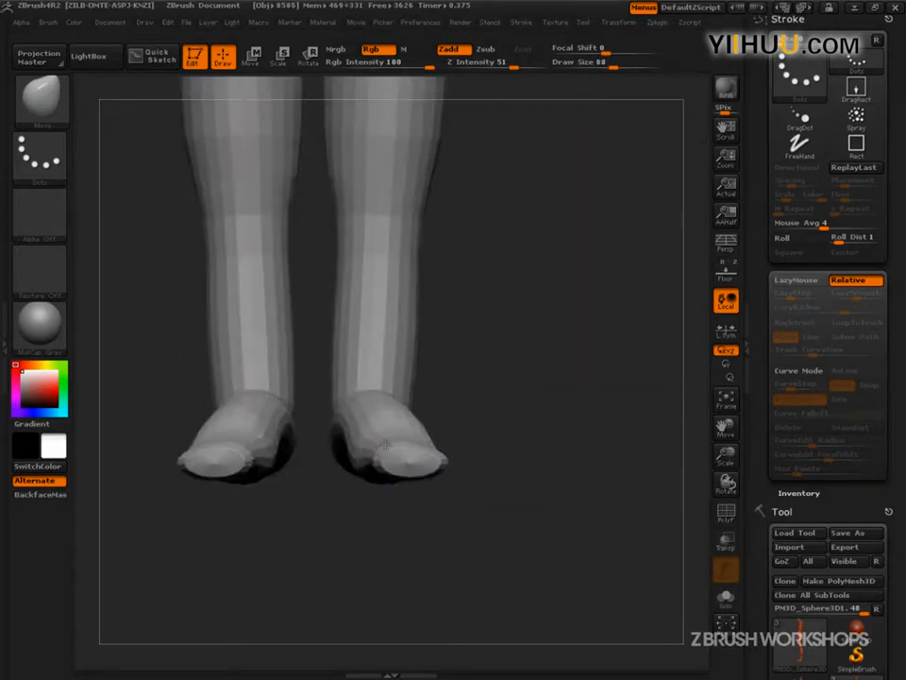
# Pull the toe end and instep of the feet back in side view with the Move brush at draw size 125.
pyautogui.moveTo(447, 408); pyautogui.dragTo(378, 415)
pyautogui.moveTo(565, 480)
pyautogui.keyDown('alt'); pyautogui.mouseDown()
pyautogui.moveTo(504, 514)
pyautogui.moveTo(483, 489)
pyautogui.moveTo(502, 492)
pyautogui.mouseUp(); pyautogui.keyUp('alt')
pyautogui.moveTo(558, 526)
pyautogui.keyDown('shift'); pyautogui.mouseDown()
pyautogui.moveTo(537, 523)
pyautogui.moveTo(574, 539)
pyautogui.mouseUp(); pyautogui.keyUp('shift')
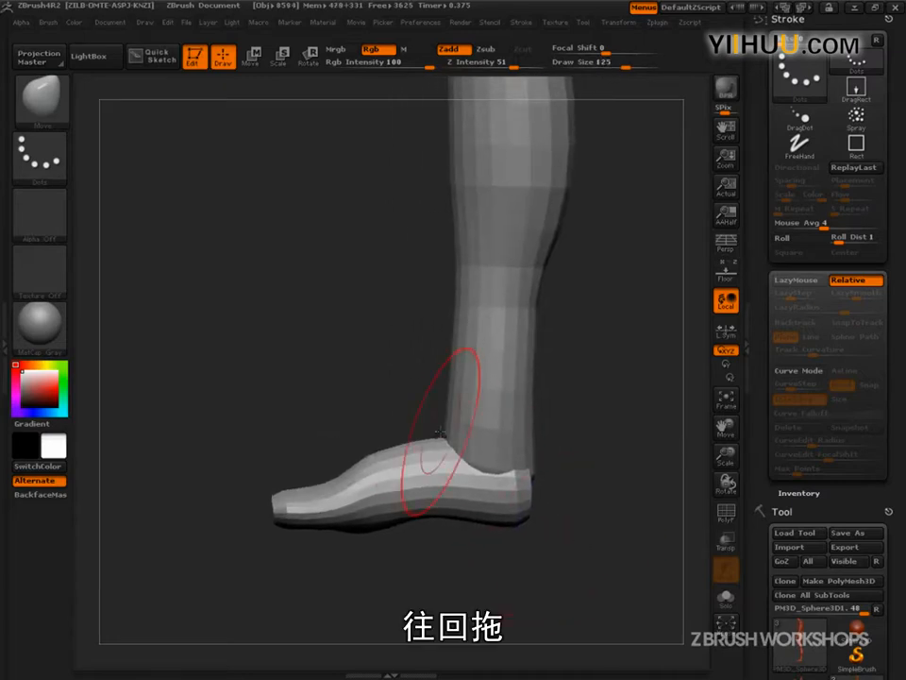
pyautogui.moveTo(369, 456); pyautogui.dragTo(380, 467)
pyautogui.keyDown('alt'); pyautogui.moveTo(496, 544); pyautogui.dragTo(491, 538); pyautogui.keyUp('alt')
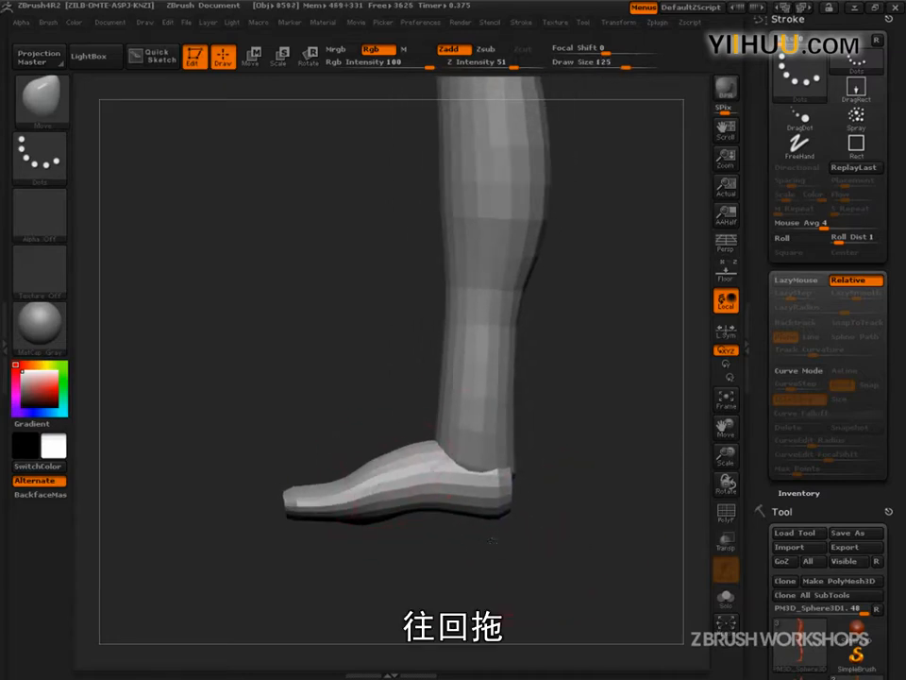
# Pull the front profile of the shins forward up to the knee with the Move brush at draw size 157.
pyautogui.keyDown('alt'); pyautogui.moveTo(548, 394); pyautogui.dragTo(545, 485); pyautogui.keyUp('alt')
pyautogui.press('s')
pyautogui.moveTo(546, 486); pyautogui.dragTo(552, 486)
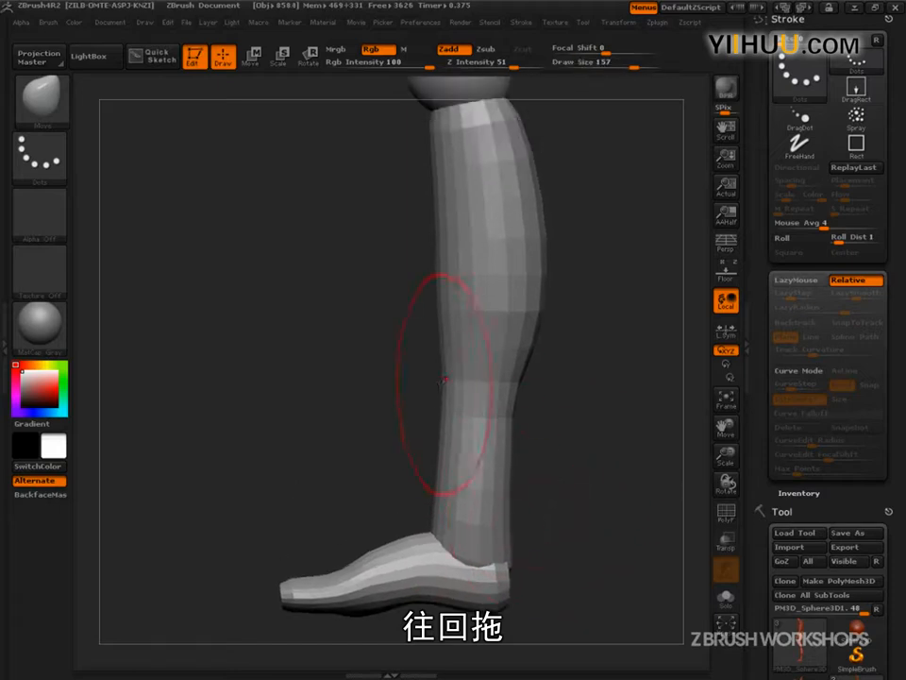
pyautogui.moveTo(442, 383); pyautogui.dragTo(436, 381)
pyautogui.moveTo(440, 234); pyautogui.dragTo(430, 225)
pyautogui.moveTo(431, 160); pyautogui.dragTo(423, 151)
pyautogui.moveTo(611, 220)
pyautogui.keyDown('alt'); pyautogui.mouseDown()
pyautogui.moveTo(619, 419)
pyautogui.moveTo(607, 360)
pyautogui.mouseUp(); pyautogui.keyUp('alt')
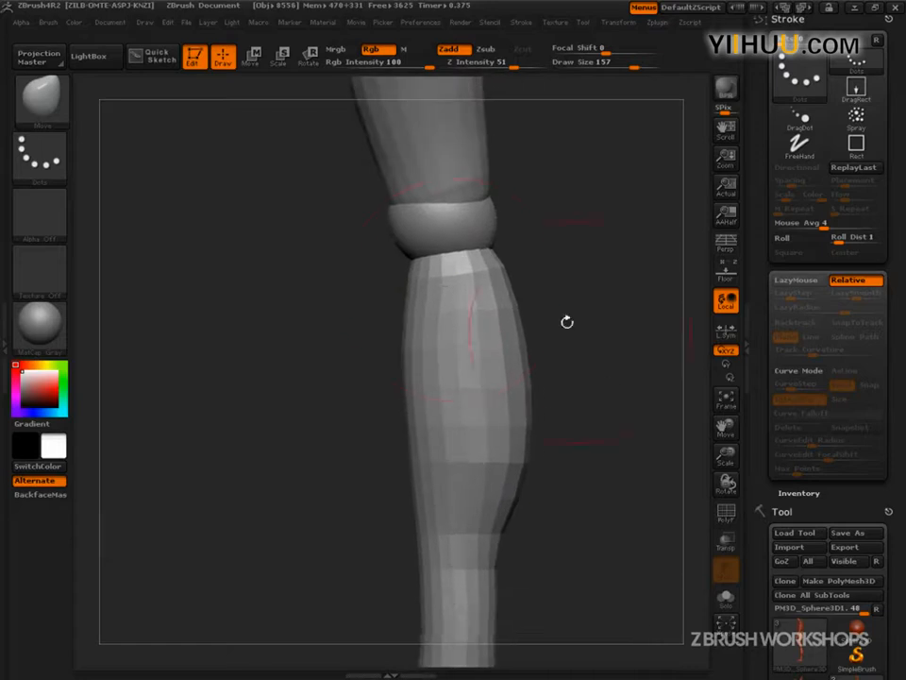
# Mask everything except the lower legs and push their upper ends into the knees with the Move brush at draw size 192.
pyautogui.click(309, 58)
pyautogui.keyDown('ctrl'); pyautogui.moveTo(477, 310); pyautogui.dragTo(454, 219); pyautogui.keyUp('ctrl')
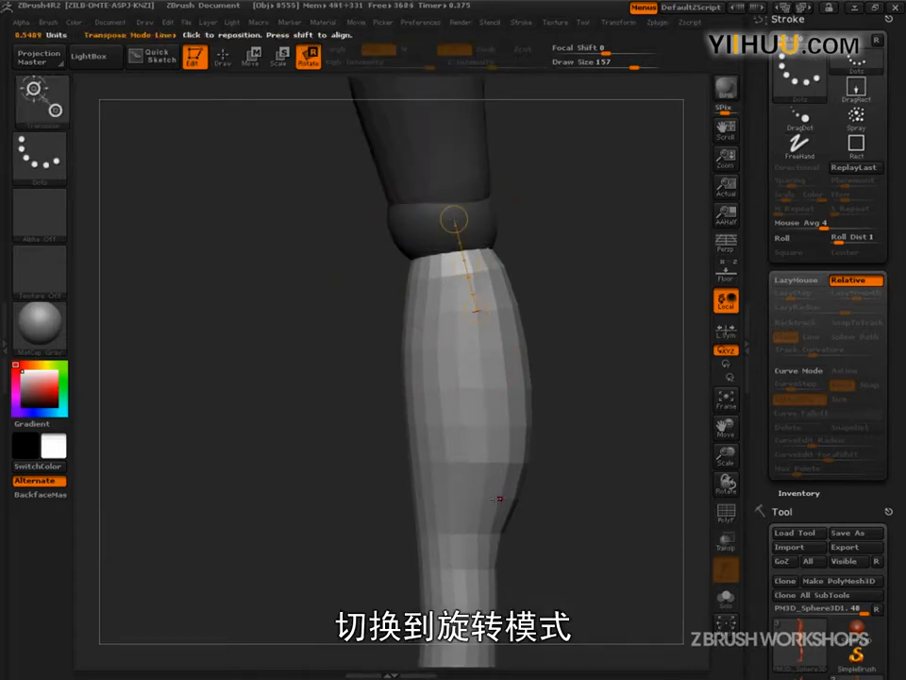
pyautogui.click(223, 59)
pyautogui.press('s')
pyautogui.moveTo(428, 277)
pyautogui.mouseDown()
pyautogui.moveTo(436, 276)
pyautogui.moveTo(391, 179)
pyautogui.mouseUp()
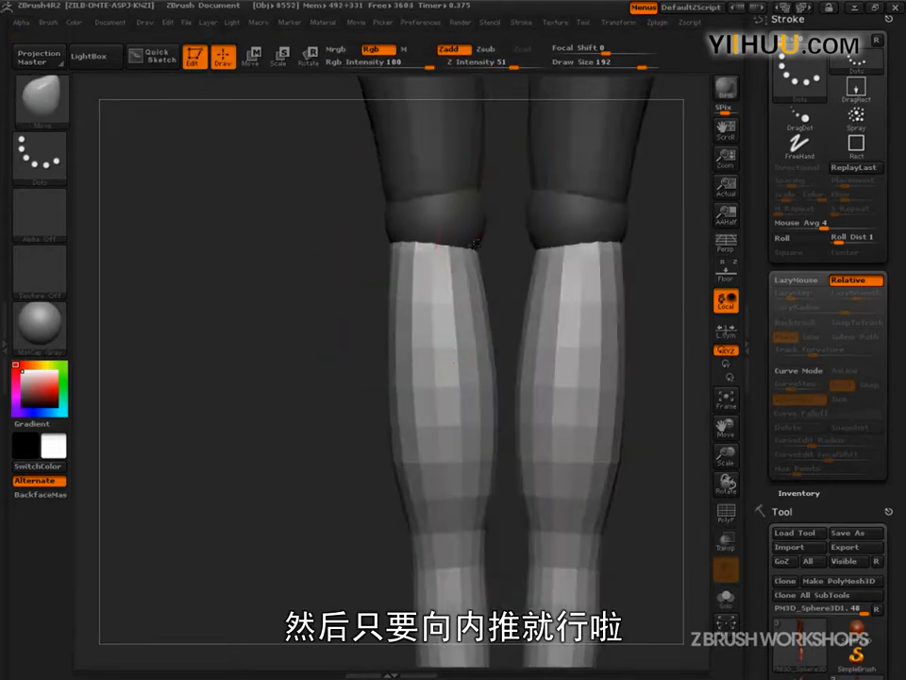
pyautogui.moveTo(507, 369); pyautogui.dragTo(384, 353)
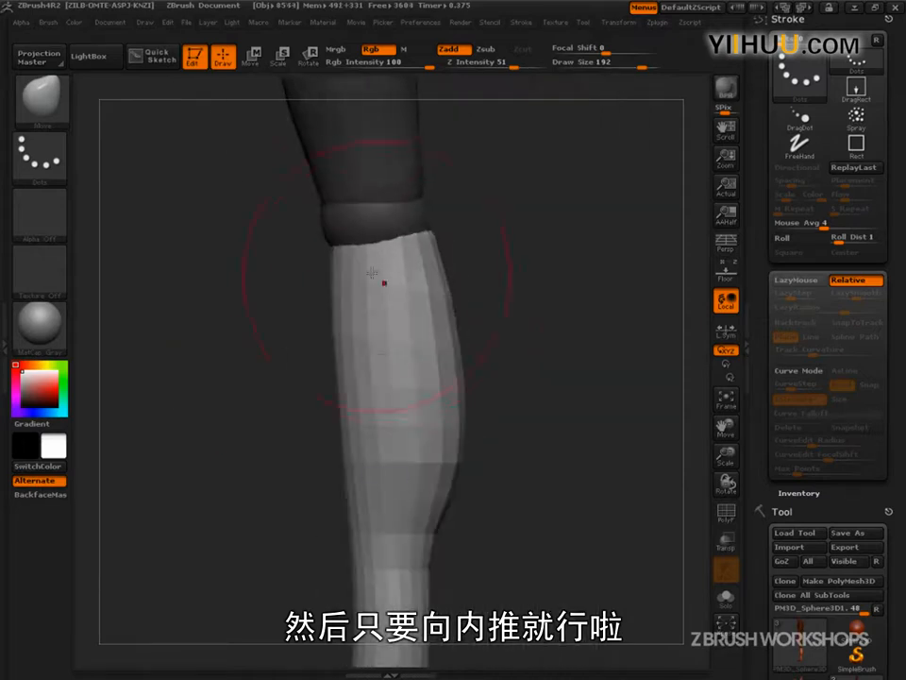
# Try to reshape the lower calves in side view with the Move brush at draw size 125, and undo the strokes.
pyautogui.moveTo(529, 269)
pyautogui.keyDown('alt'); pyautogui.mouseDown()
pyautogui.moveTo(530, 310)
pyautogui.moveTo(574, 398)
pyautogui.moveTo(470, 462)
pyautogui.moveTo(423, 398)
pyautogui.mouseUp(); pyautogui.keyUp('alt')
pyautogui.moveTo(423, 536)
pyautogui.mouseDown()
pyautogui.moveTo(435, 518)
pyautogui.moveTo(410, 540)
pyautogui.mouseUp()
pyautogui.press('s')
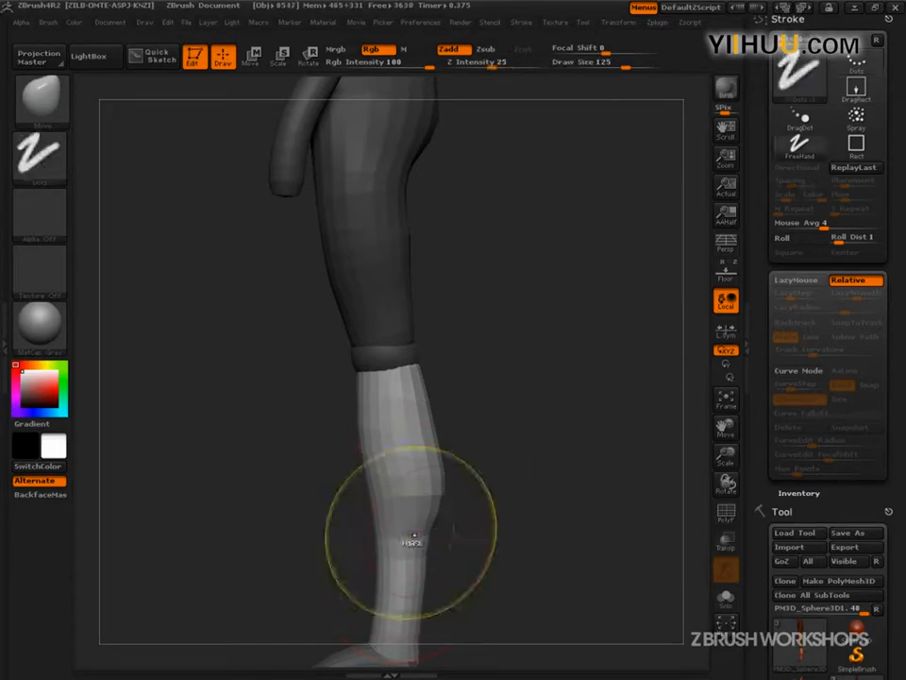
pyautogui.hotkey('ctrl', 'z')
pyautogui.hotkey('ctrl', 'z')
pyautogui.hotkey('ctrl', 'z')
pyautogui.hotkey('ctrl', 'z')
pyautogui.hotkey('ctrl', 'z')
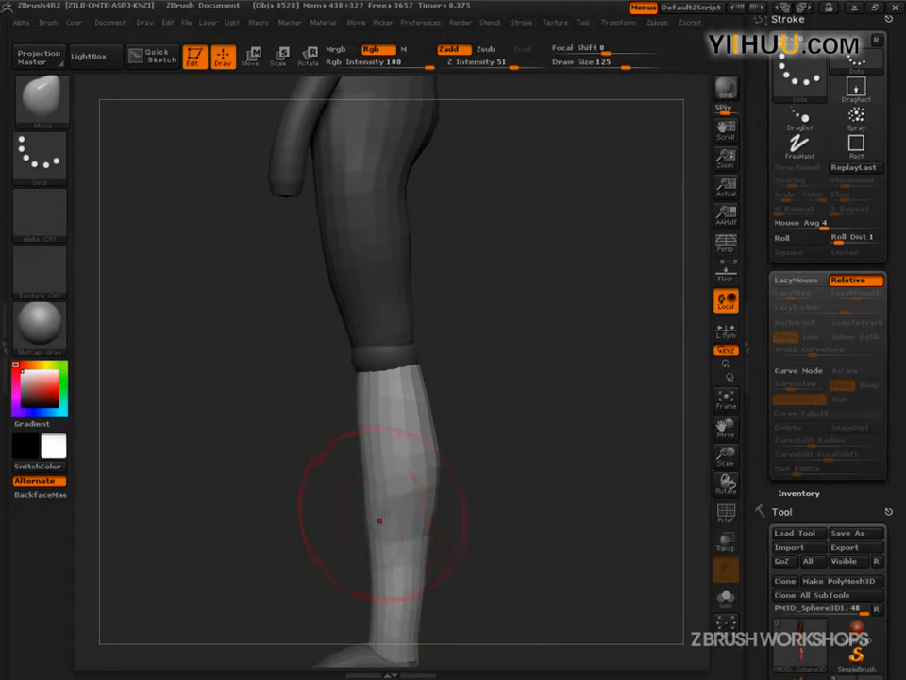
# Refine the calf outlines from the side and front with the Move brush at draw size 125, and invert the mask.
pyautogui.moveTo(465, 474)
pyautogui.mouseDown()
pyautogui.moveTo(470, 427)
pyautogui.moveTo(455, 534)
pyautogui.moveTo(432, 584)
pyautogui.moveTo(408, 584)
pyautogui.mouseUp()
pyautogui.press('s')
pyautogui.moveTo(405, 578)
pyautogui.mouseDown()
pyautogui.moveTo(491, 557)
pyautogui.moveTo(583, 517)
pyautogui.moveTo(550, 586)
pyautogui.moveTo(558, 521)
pyautogui.mouseUp()
pyautogui.keyDown('ctrl'); pyautogui.click(558, 521); pyautogui.keyUp('ctrl')
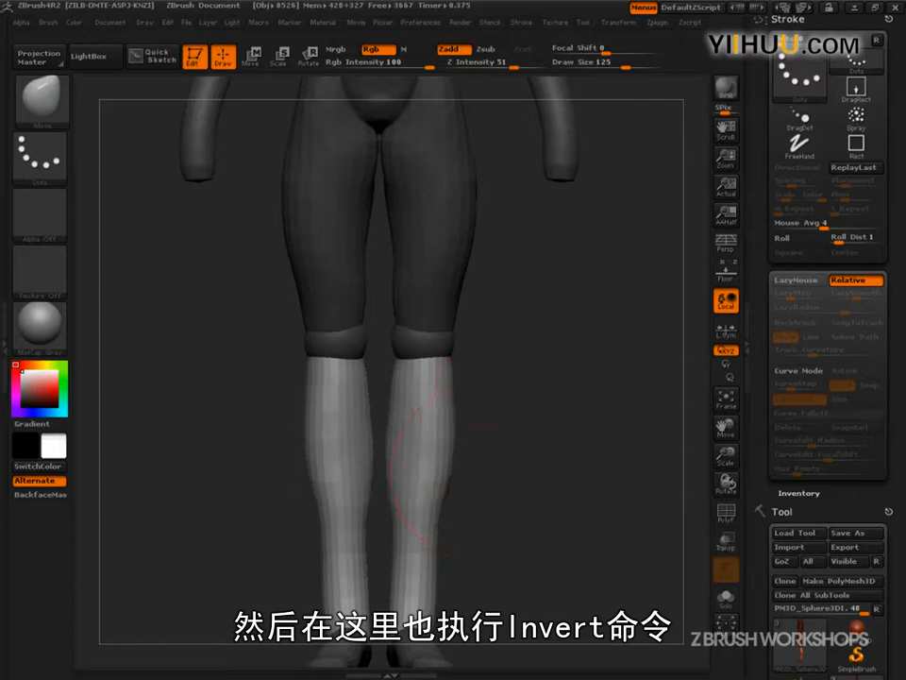
pyautogui.moveTo(455, 402); pyautogui.dragTo(459, 401)
pyautogui.press('s')
pyautogui.moveTo(397, 413)
pyautogui.mouseDown()
pyautogui.moveTo(384, 414)
pyautogui.moveTo(423, 368)
pyautogui.moveTo(404, 369)
pyautogui.moveTo(402, 390)
pyautogui.mouseUp()
pyautogui.keyDown('ctrl'); pyautogui.click(490, 401); pyautogui.keyUp('ctrl')
# Shape the unmasked knees into squarer forms around the sides and back with the Move brush at draw sizes 103 and 70.
pyautogui.press('s')
pyautogui.moveTo(409, 329); pyautogui.dragTo(416, 335)
pyautogui.moveTo(494, 346)
pyautogui.keyDown('shift'); pyautogui.mouseDown()
pyautogui.moveTo(406, 349)
pyautogui.moveTo(422, 363)
pyautogui.mouseUp(); pyautogui.keyUp('shift')
pyautogui.moveTo(374, 403); pyautogui.dragTo(486, 401)
pyautogui.moveTo(429, 371); pyautogui.dragTo(437, 376)
pyautogui.moveTo(500, 360); pyautogui.dragTo(443, 326)
pyautogui.moveTo(529, 353); pyautogui.dragTo(446, 357)
pyautogui.moveTo(542, 389); pyautogui.dragTo(459, 379)
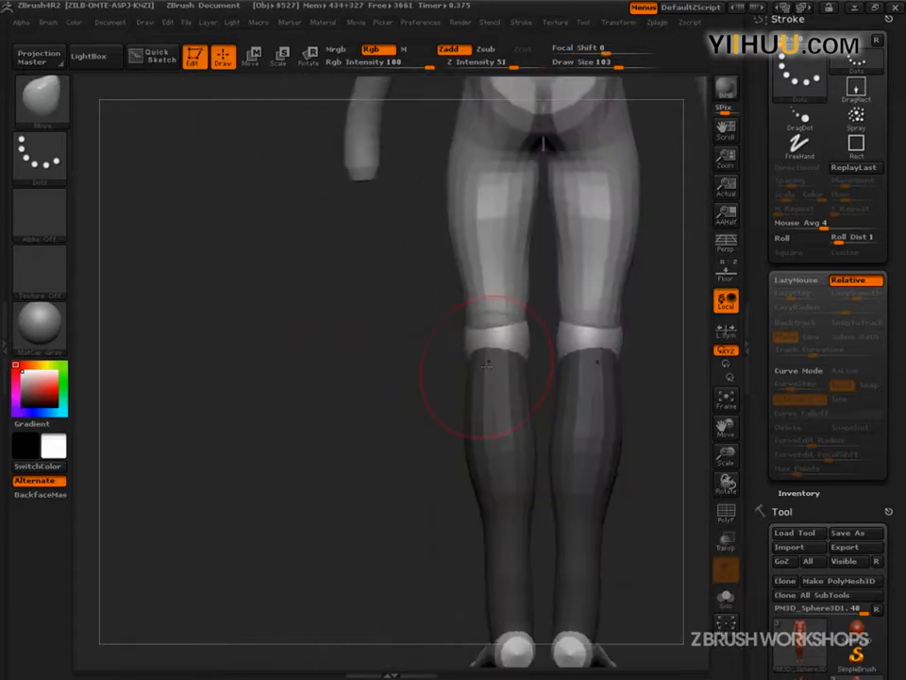
pyautogui.moveTo(485, 341); pyautogui.dragTo(473, 342)
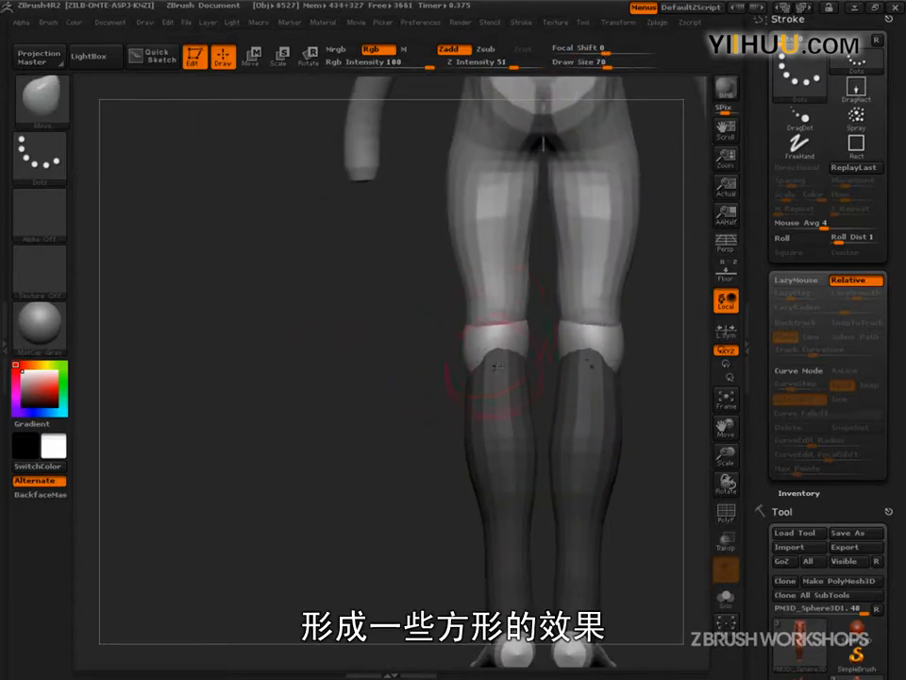
pyautogui.moveTo(536, 376); pyautogui.dragTo(514, 357)
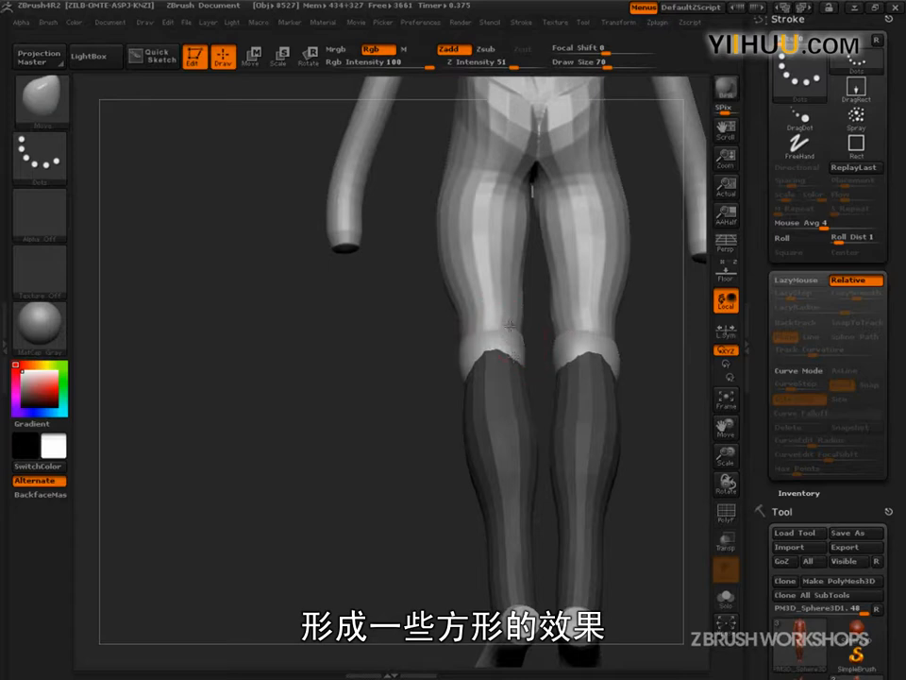
# Extend the front of the knees downward over the shins with the Move brush at draw size 78, forming rounded kneecaps.
pyautogui.moveTo(462, 386); pyautogui.dragTo(559, 378)
pyautogui.press('s')
pyautogui.moveTo(476, 379)
pyautogui.mouseDown()
pyautogui.moveTo(486, 381)
pyautogui.moveTo(446, 422)
pyautogui.mouseUp()
pyautogui.press('s')
pyautogui.moveTo(433, 379); pyautogui.dragTo(425, 379)
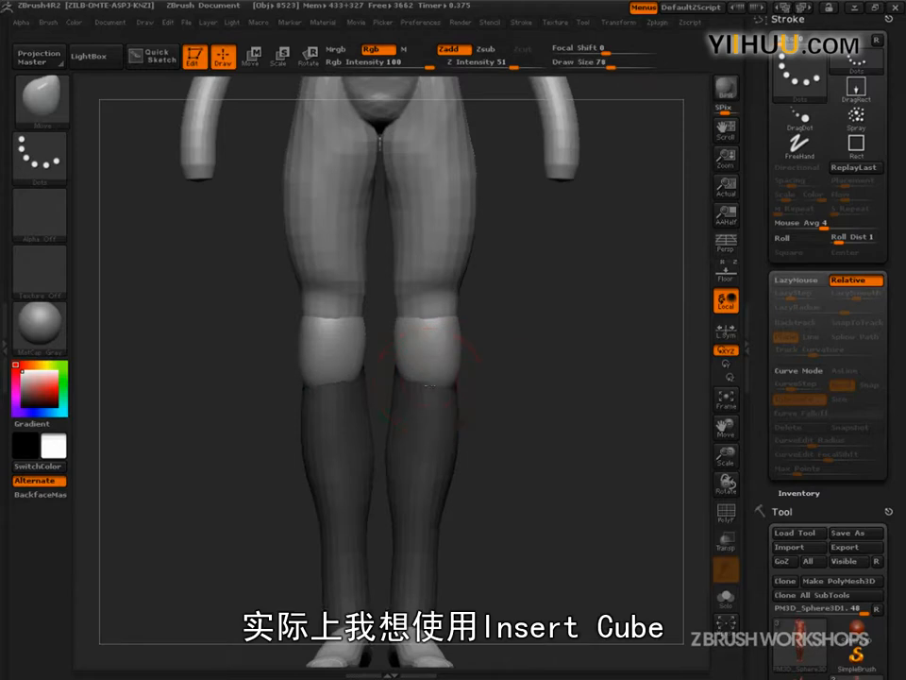
pyautogui.moveTo(500, 400); pyautogui.dragTo(404, 395)
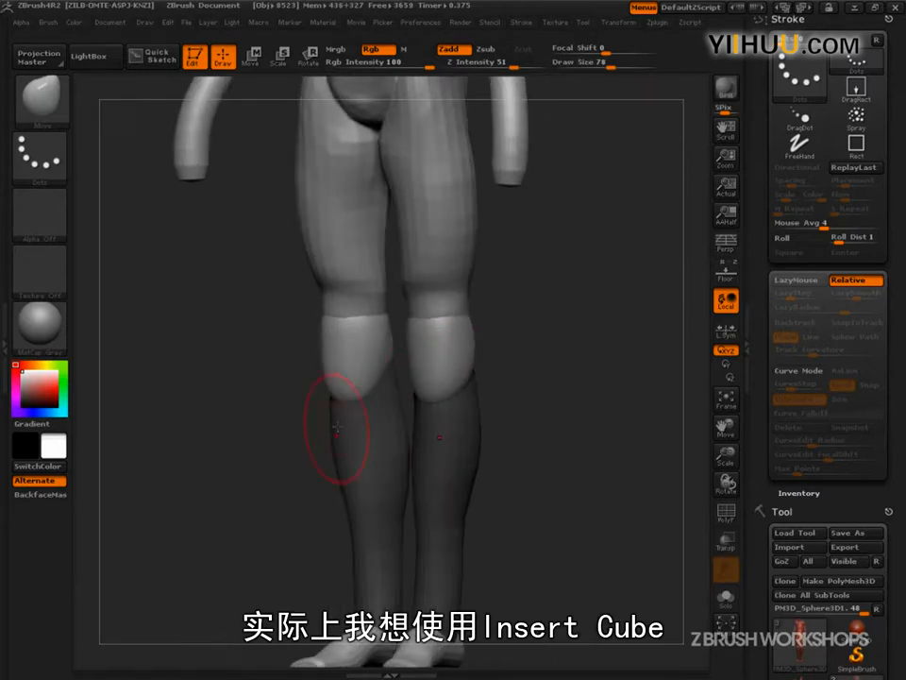
pyautogui.keyDown('shift'); pyautogui.moveTo(344, 412); pyautogui.dragTo(338, 415); pyautogui.keyUp('shift')
pyautogui.moveTo(502, 367)
pyautogui.keyDown('shift'); pyautogui.mouseDown()
pyautogui.moveTo(464, 347)
pyautogui.moveTo(495, 370)
pyautogui.mouseUp(); pyautogui.keyUp('shift')
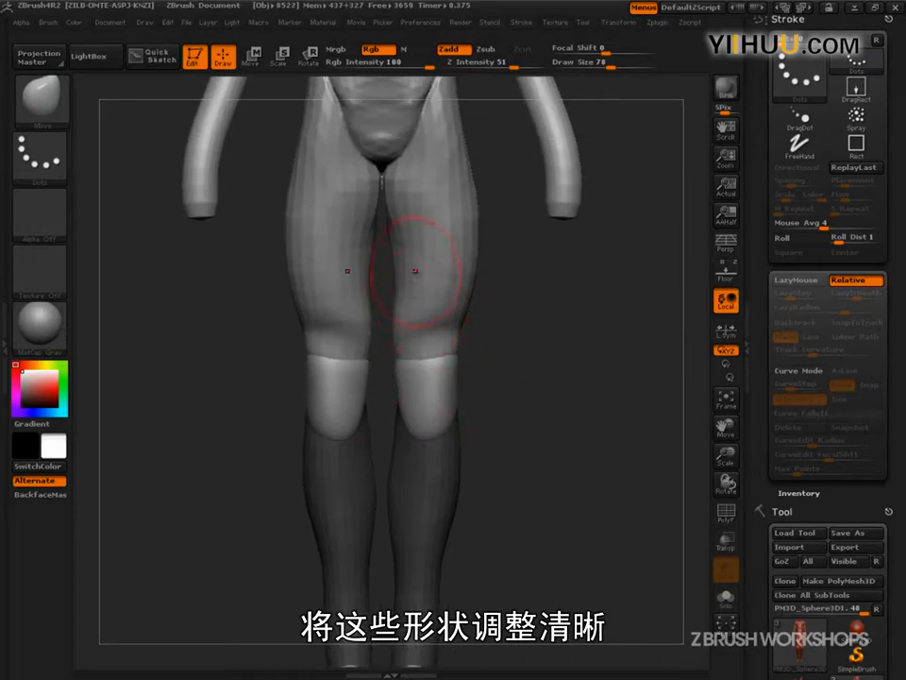
# Smooth the fronts of the thighs at draw size 106.
pyautogui.press(']')
pyautogui.keyDown('alt'); pyautogui.moveTo(490, 256); pyautogui.dragTo(484, 324); pyautogui.keyUp('alt')
pyautogui.keyDown('shift'); pyautogui.moveTo(428, 317); pyautogui.dragTo(430, 320); pyautogui.keyUp('shift')
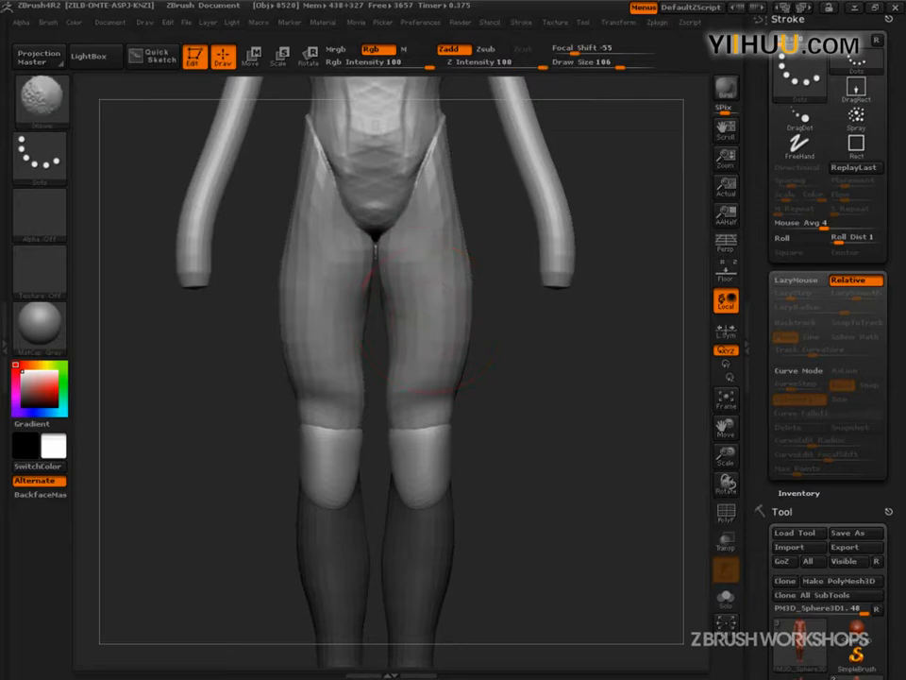
# Reshape the hips and buttocks from the front, side and back with the Move brush at draw size 82.
pyautogui.press('b')
pyautogui.press('m')
pyautogui.press('v')
pyautogui.moveTo(455, 201)
pyautogui.mouseDown()
pyautogui.moveTo(465, 197)
pyautogui.moveTo(461, 167)
pyautogui.mouseUp()
pyautogui.moveTo(497, 285)
pyautogui.mouseDown()
pyautogui.moveTo(453, 304)
pyautogui.moveTo(477, 328)
pyautogui.mouseUp()
pyautogui.press('s')
pyautogui.moveTo(519, 241); pyautogui.dragTo(512, 241)
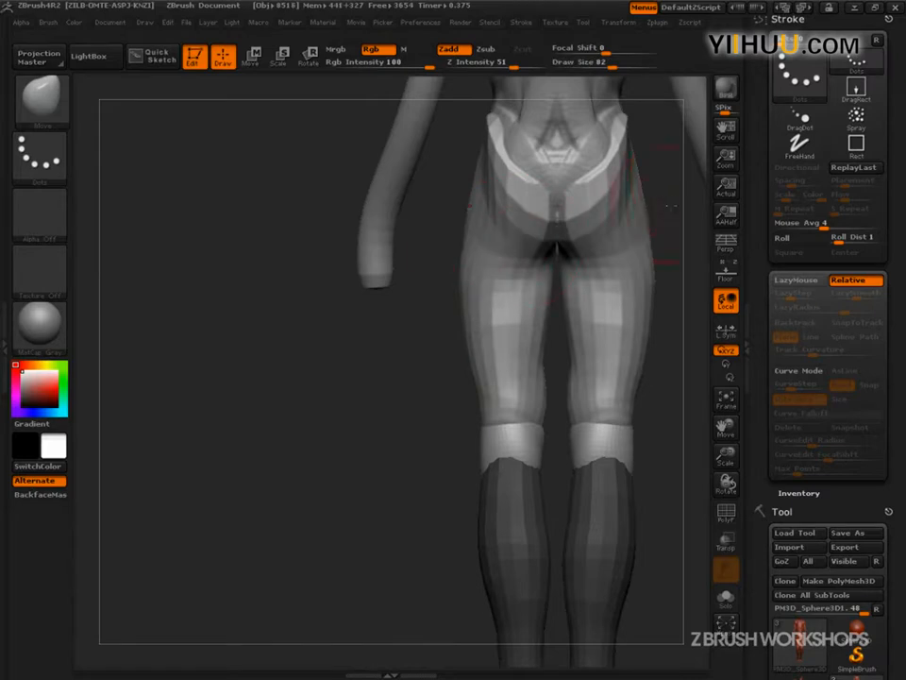
pyautogui.moveTo(670, 200); pyautogui.dragTo(635, 203)
pyautogui.moveTo(522, 243)
pyautogui.mouseDown()
pyautogui.moveTo(507, 246)
pyautogui.moveTo(493, 203)
pyautogui.mouseUp()
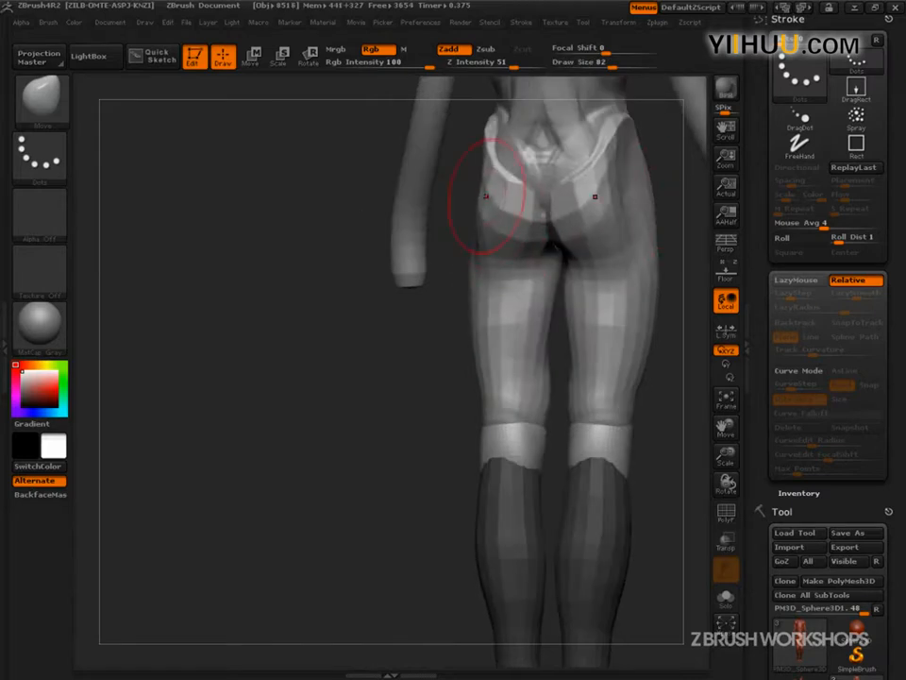
pyautogui.moveTo(302, 141); pyautogui.dragTo(444, 227)
pyautogui.moveTo(580, 357); pyautogui.dragTo(482, 274)
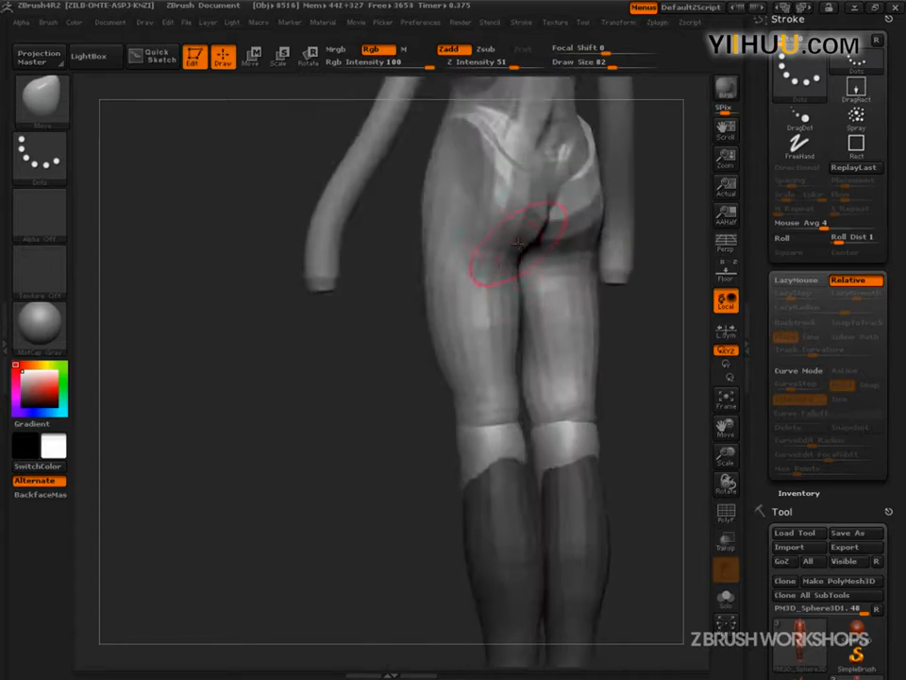
pyautogui.keyDown('shift'); pyautogui.moveTo(372, 412); pyautogui.dragTo(454, 361); pyautogui.keyUp('shift')
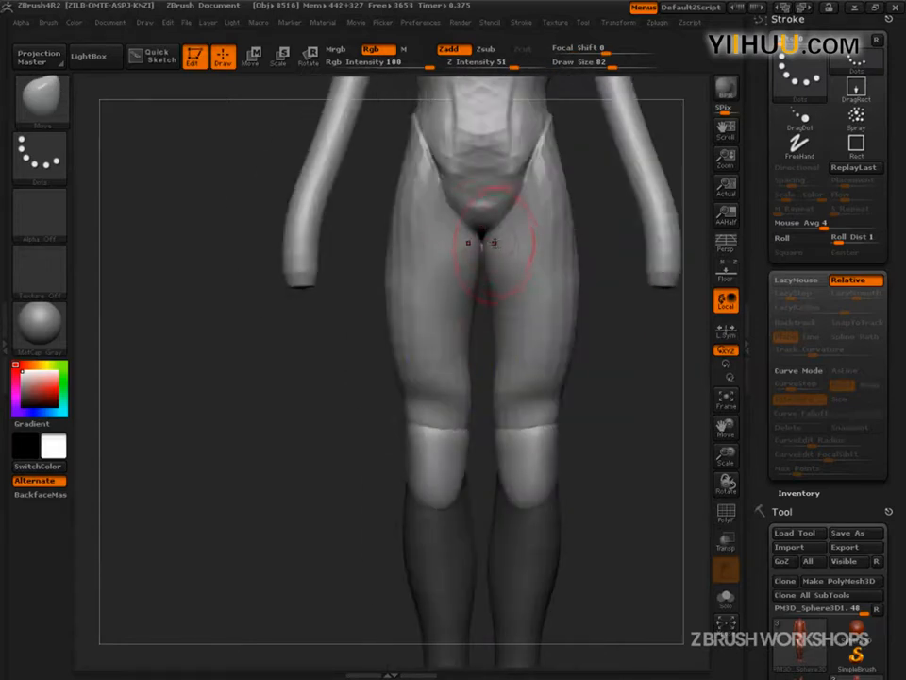
# Add volume at the crotch with ClayBuildup at draw size 80 and adjust its shape with the Move brush.
pyautogui.press('b')
pyautogui.press('c')
pyautogui.press('b')
pyautogui.press('s')
pyautogui.press('s')
pyautogui.moveTo(482, 233); pyautogui.dragTo(480, 225)
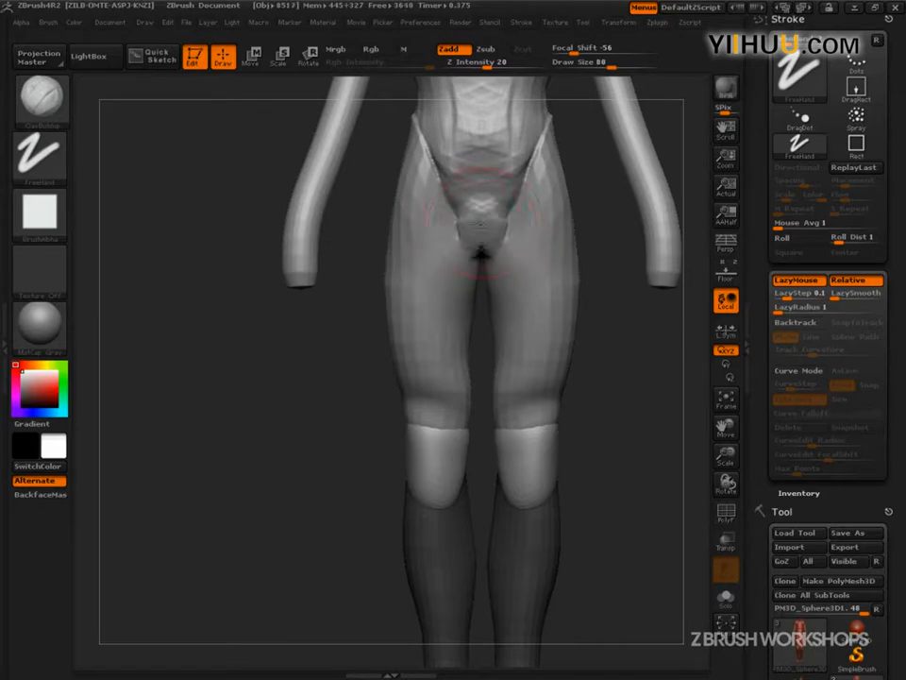
pyautogui.hotkey('ctrl', 'z')
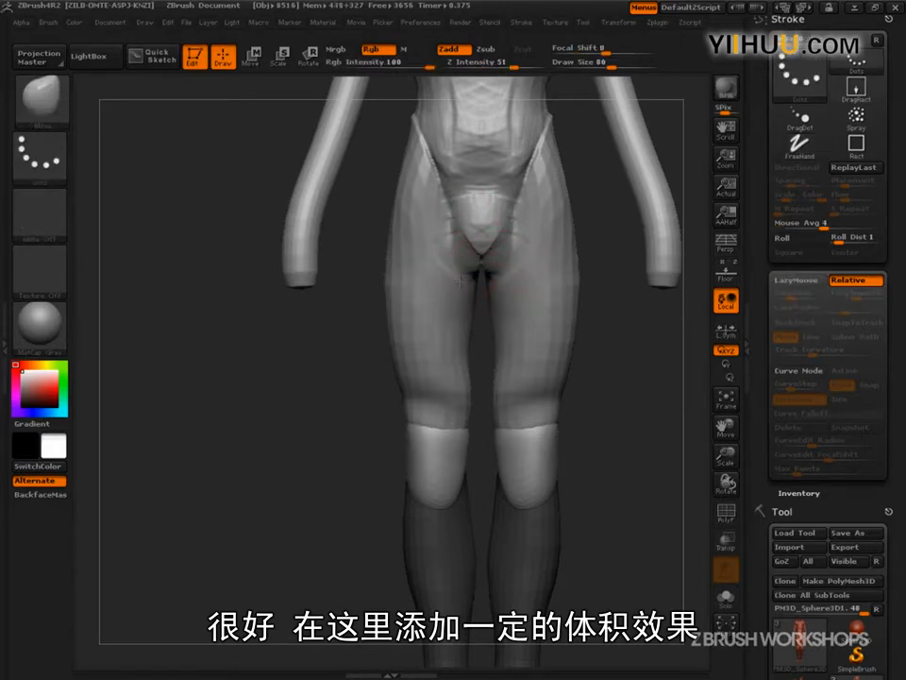
pyautogui.moveTo(500, 264); pyautogui.dragTo(493, 253)
pyautogui.moveTo(589, 261)
pyautogui.mouseDown()
pyautogui.moveTo(484, 255)
pyautogui.moveTo(487, 275)
pyautogui.mouseUp()
# Select the TrimDynamic brush, clear the mask and remesh the body with DynaMesh to merge the parts.
pyautogui.press('b')
pyautogui.press('t')
pyautogui.press('d')
pyautogui.keyDown('alt'); pyautogui.moveTo(394, 390); pyautogui.dragTo(291, 412); pyautogui.keyUp('alt')
pyautogui.keyDown('alt'); pyautogui.moveTo(632, 467); pyautogui.dragTo(585, 510); pyautogui.keyUp('alt')
pyautogui.moveTo(557, 555); pyautogui.dragTo(578, 559)
pyautogui.keyDown('ctrl'); pyautogui.moveTo(572, 366); pyautogui.dragTo(563, 207); pyautogui.keyUp('ctrl')
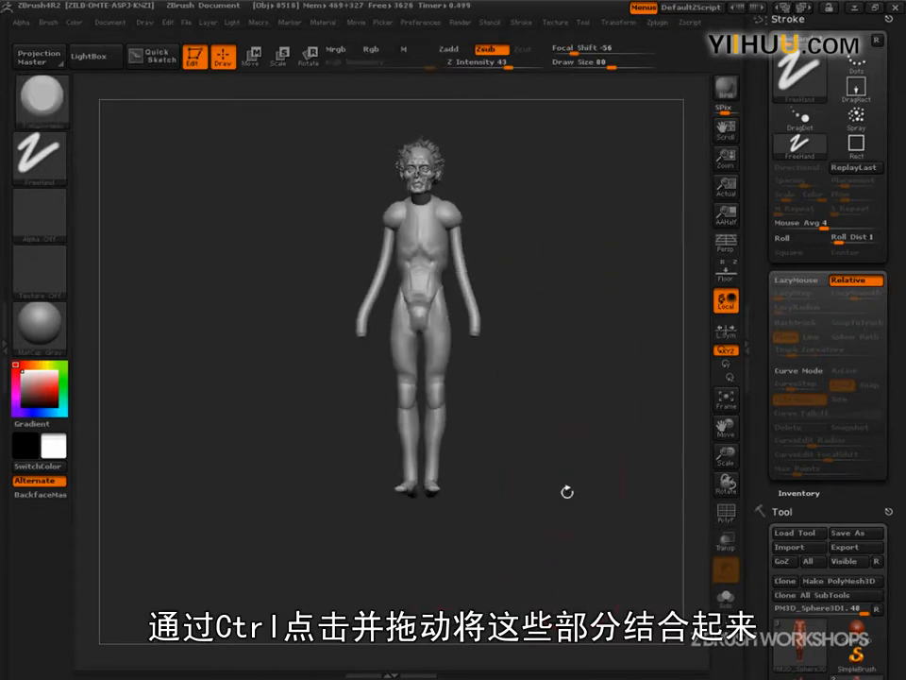
# Flatten and smooth the crotch area with the TrimDynamic brush at draw size 37.
pyautogui.keyDown('alt'); pyautogui.moveTo(569, 479); pyautogui.dragTo(616, 490); pyautogui.keyUp('alt')
pyautogui.press('s')
pyautogui.click(407, 410)
pyautogui.moveTo(410, 397); pyautogui.dragTo(414, 389)
pyautogui.moveTo(505, 432)
pyautogui.mouseDown()
pyautogui.moveTo(524, 436)
pyautogui.moveTo(505, 401)
pyautogui.mouseUp()
pyautogui.moveTo(416, 395)
pyautogui.keyDown('shift'); pyautogui.mouseDown()
pyautogui.moveTo(411, 412)
pyautogui.moveTo(401, 378)
pyautogui.moveTo(411, 370)
pyautogui.moveTo(408, 352)
pyautogui.moveTo(404, 388)
pyautogui.moveTo(410, 380)
pyautogui.mouseUp(); pyautogui.keyUp('shift')
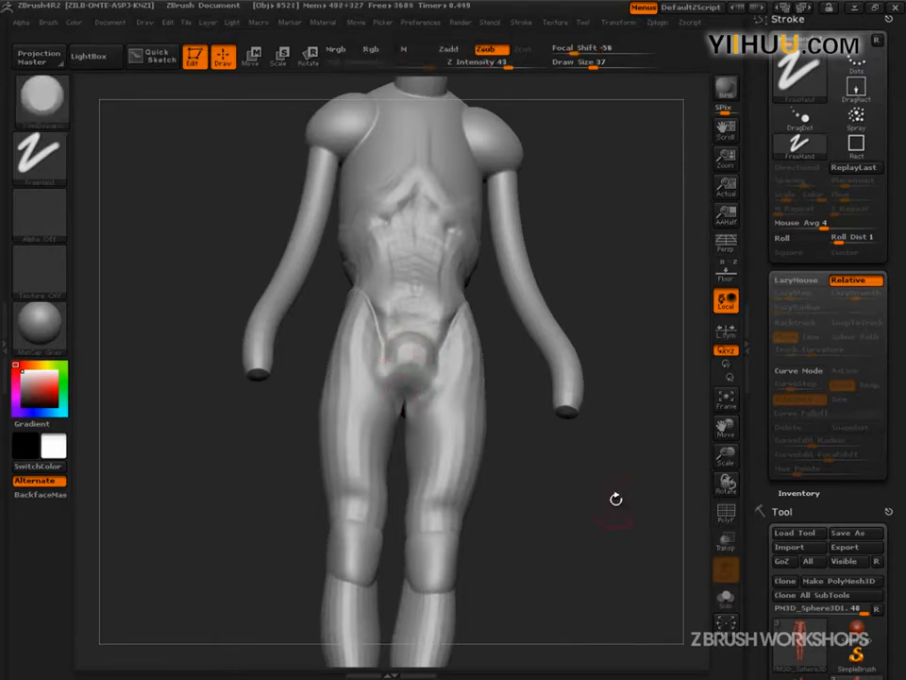
# Examine the blocked-out body from the side and front, checking the arm and leg sections and where fingers are missing.
pyautogui.moveTo(617, 498); pyautogui.dragTo(606, 554)
pyautogui.press('shift')
pyautogui.moveTo(534, 517)
pyautogui.mouseDown()
pyautogui.moveTo(565, 516)
pyautogui.moveTo(547, 511)
pyautogui.moveTo(542, 467)
pyautogui.moveTo(528, 520)
pyautogui.moveTo(561, 524)
pyautogui.mouseUp()
pyautogui.press('s')
pyautogui.keyDown('alt'); pyautogui.moveTo(566, 573); pyautogui.dragTo(600, 488); pyautogui.keyUp('alt')
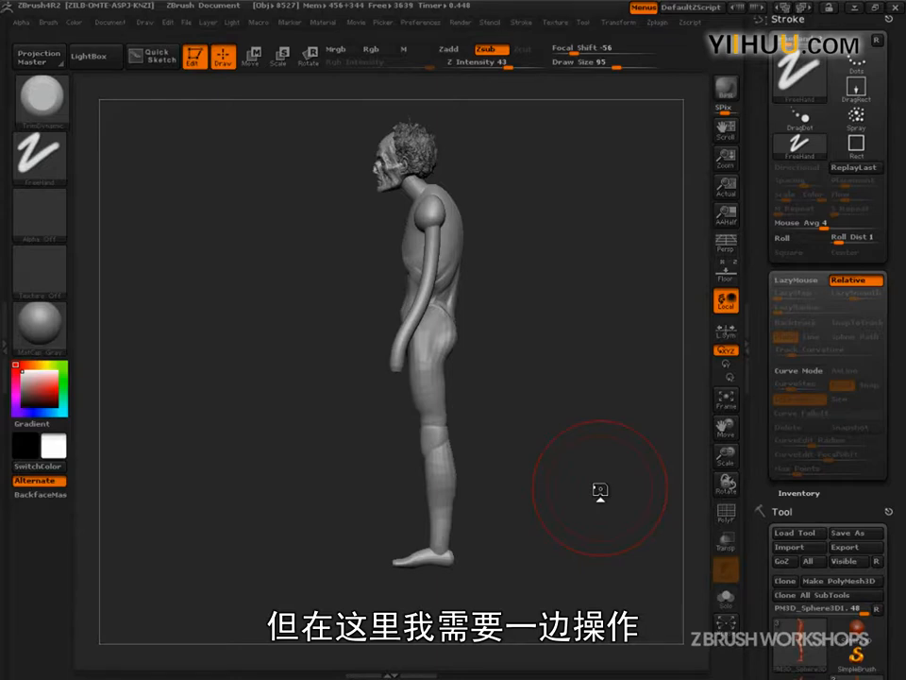
pyautogui.moveTo(601, 489); pyautogui.dragTo(664, 540)
pyautogui.keyDown('alt'); pyautogui.moveTo(665, 582); pyautogui.dragTo(680, 587); pyautogui.keyUp('alt')
pyautogui.hotkey('ctrl', 'shift', 'd')
pyautogui.moveTo(499, 217)
pyautogui.keyDown('ctrl'); pyautogui.keyDown('shift'); pyautogui.mouseDown()
pyautogui.moveTo(455, 368)
pyautogui.moveTo(464, 392)
pyautogui.moveTo(501, 214)
pyautogui.moveTo(496, 248)
pyautogui.mouseUp(); pyautogui.keyUp('shift'); pyautogui.keyUp('ctrl')
pyautogui.moveTo(474, 280)
pyautogui.mouseDown()
pyautogui.moveTo(492, 285)
pyautogui.moveTo(463, 346)
pyautogui.moveTo(494, 454)
pyautogui.moveTo(513, 446)
pyautogui.moveTo(498, 317)
pyautogui.moveTo(467, 335)
pyautogui.mouseUp()
pyautogui.moveTo(483, 452)
pyautogui.mouseDown()
pyautogui.moveTo(492, 609)
pyautogui.moveTo(525, 487)
pyautogui.moveTo(506, 477)
pyautogui.mouseUp()
pyautogui.moveTo(513, 594)
pyautogui.mouseDown()
pyautogui.moveTo(444, 607)
pyautogui.moveTo(518, 613)
pyautogui.mouseUp()
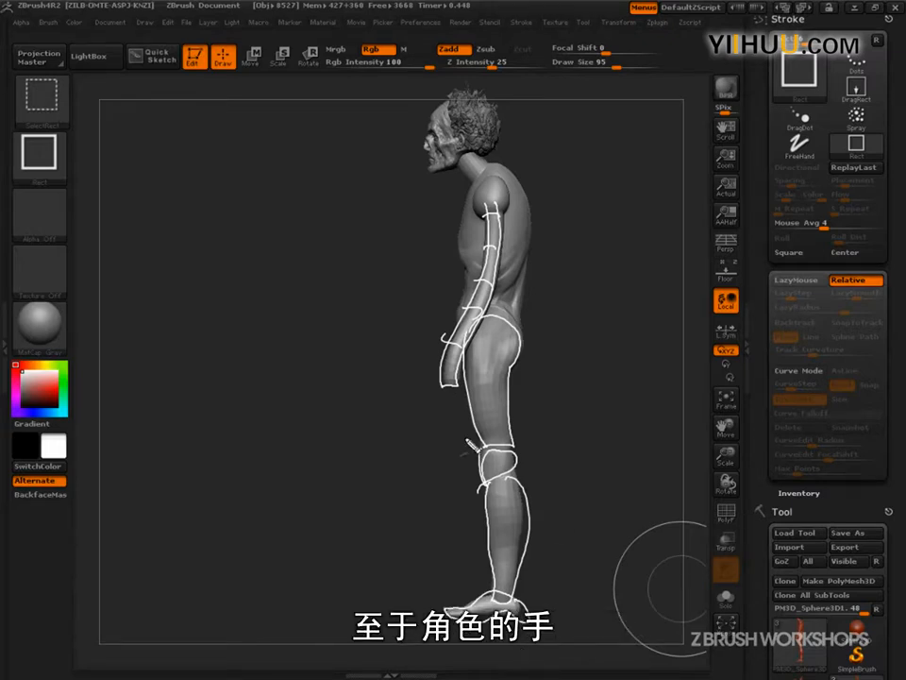
pyautogui.moveTo(450, 386)
pyautogui.mouseDown()
pyautogui.moveTo(462, 406)
pyautogui.moveTo(446, 402)
pyautogui.moveTo(440, 380)
pyautogui.mouseUp()
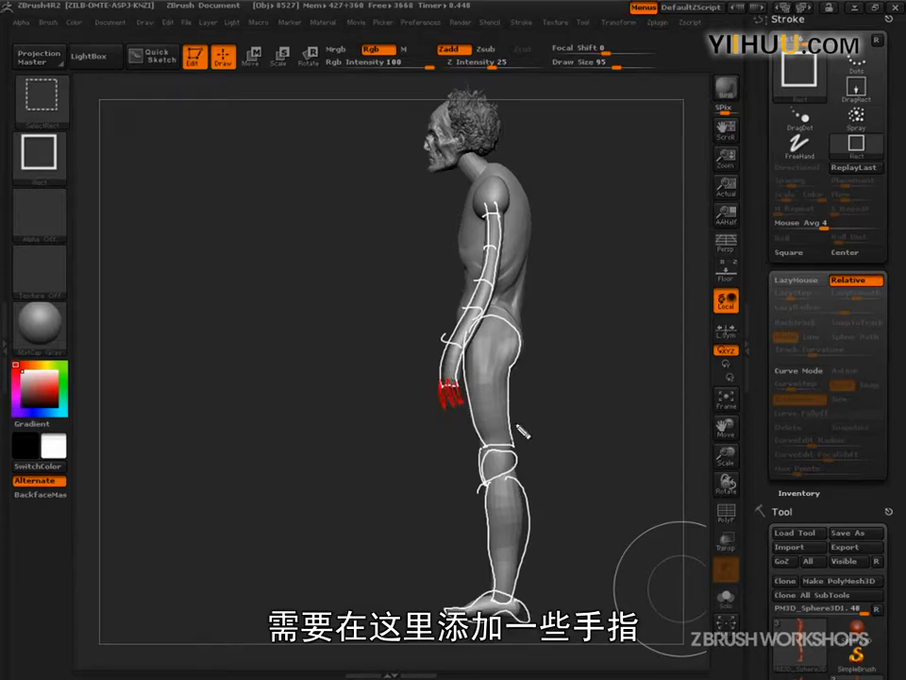
pyautogui.press('Escape')
pyautogui.moveTo(599, 529); pyautogui.dragTo(625, 568)
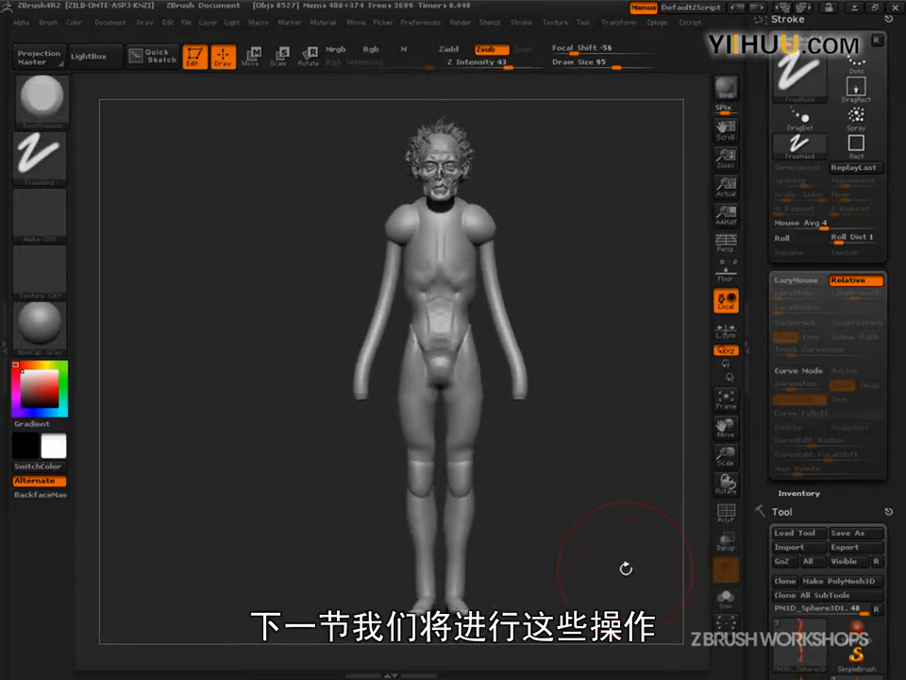